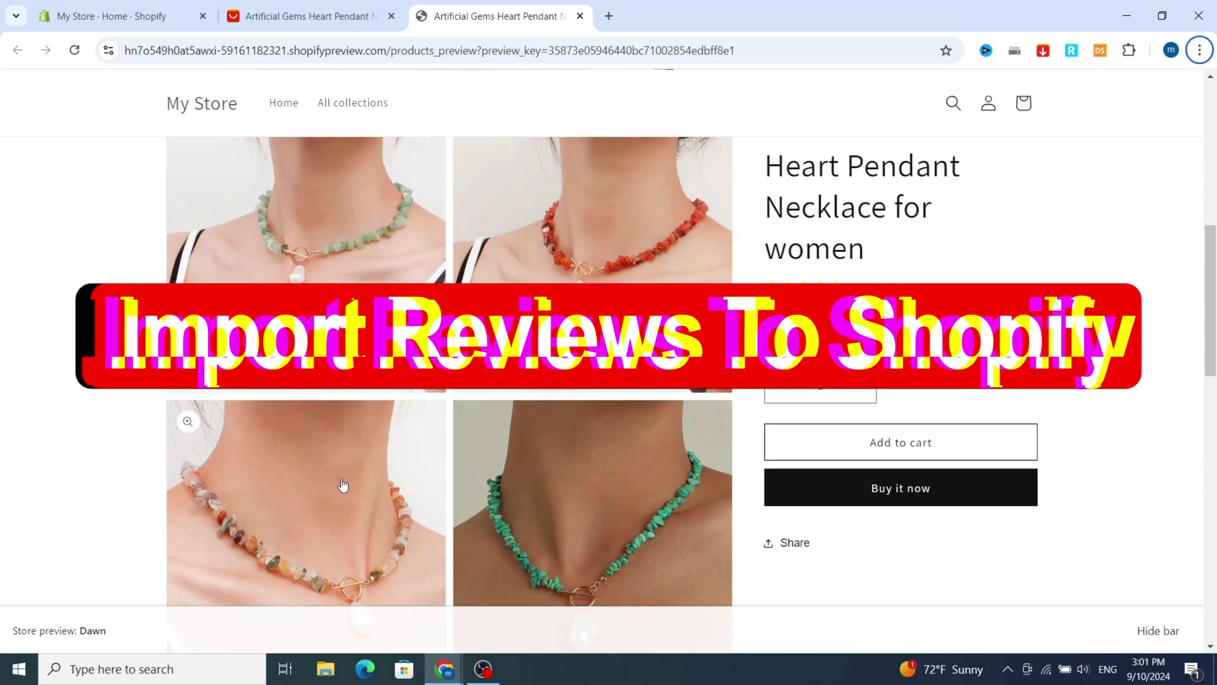
# - Examine the necklace product page preview, including its star rating and Customer Reviews section
pyautogui.scroll(-1, 380, 455)
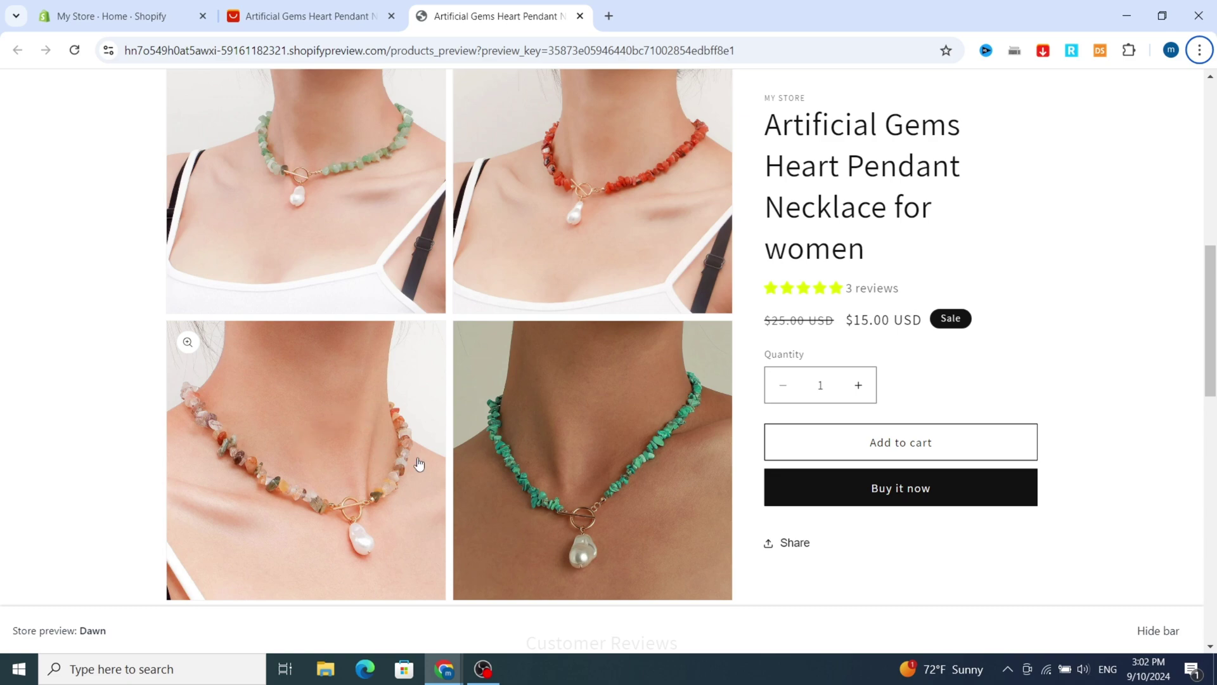
pyautogui.scroll(-2, 454, 255)
pyautogui.scroll(-2, 458, 317)
pyautogui.scroll(4, 489, 367)
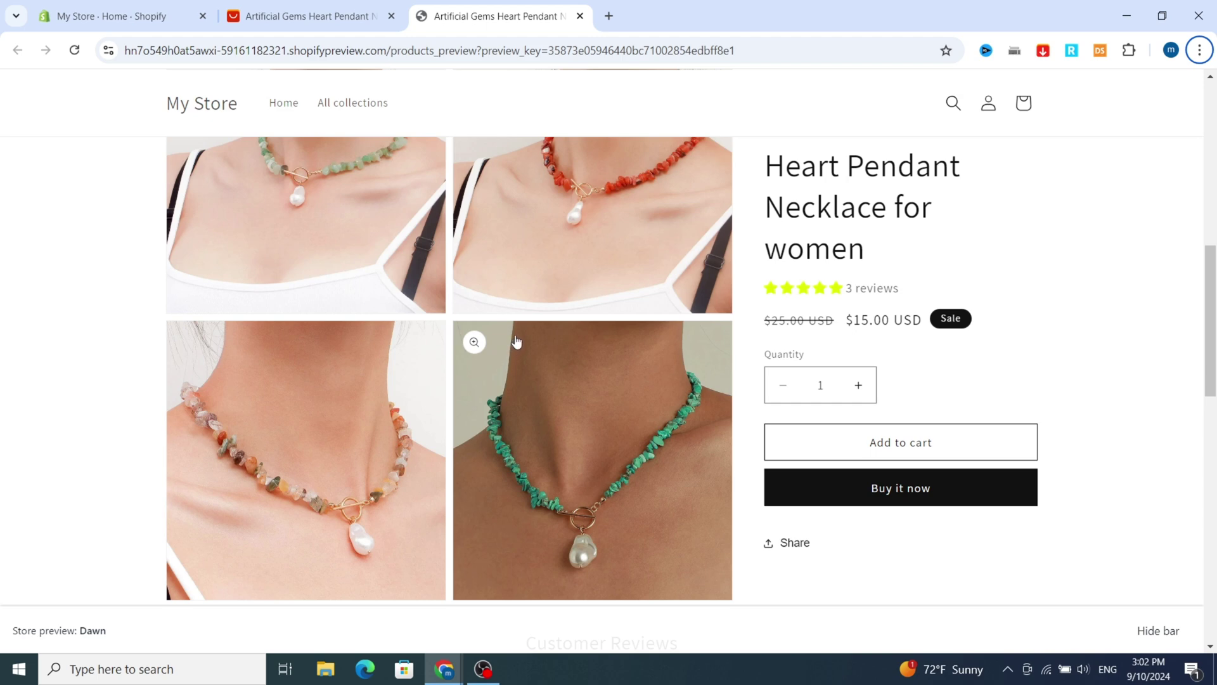
pyautogui.scroll(-5, 524, 340)
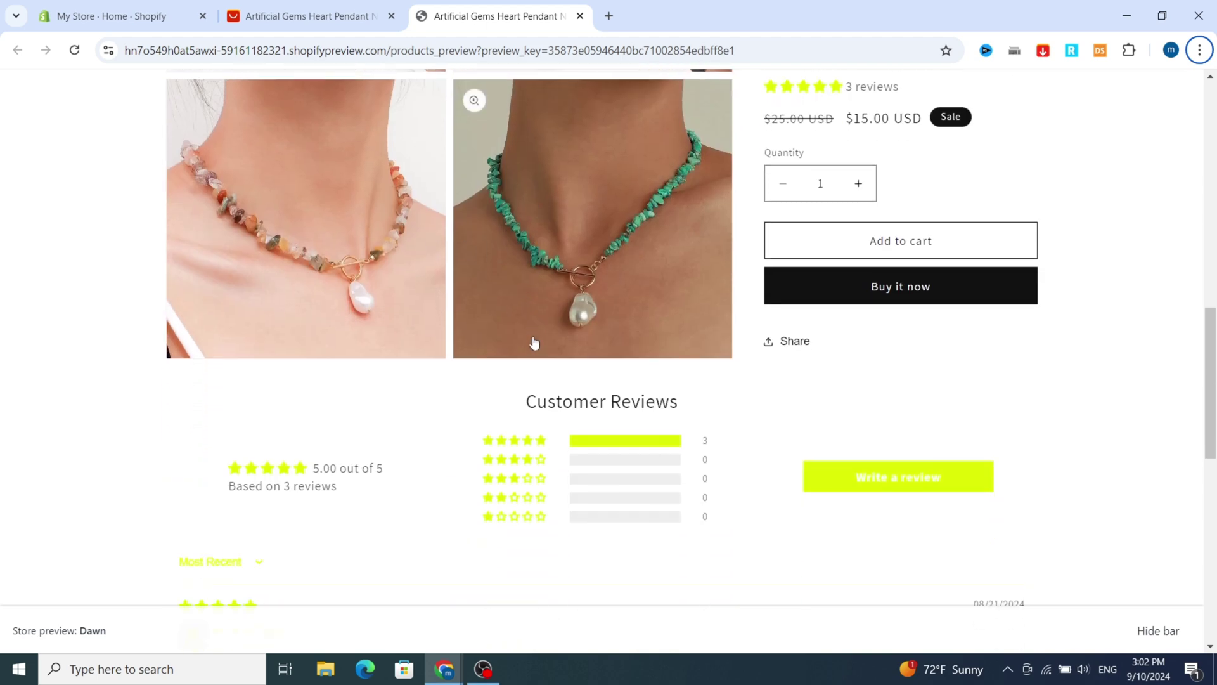
pyautogui.scroll(-5, 667, 352)
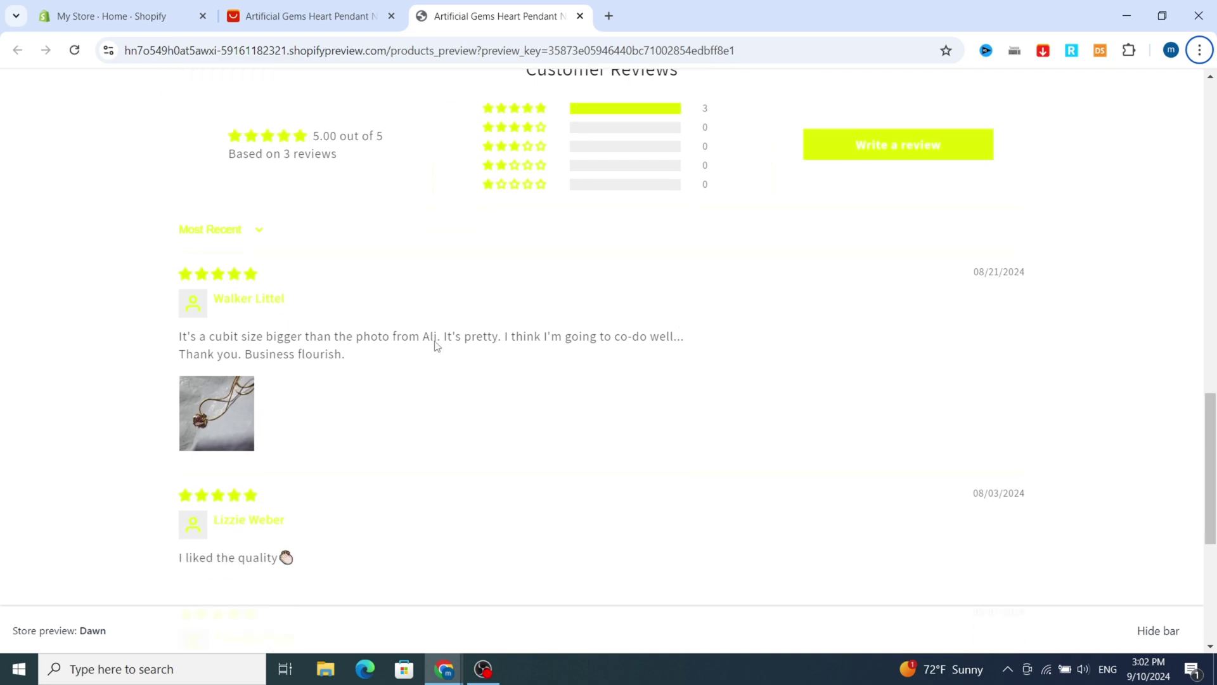
pyautogui.scroll(8, 532, 350)
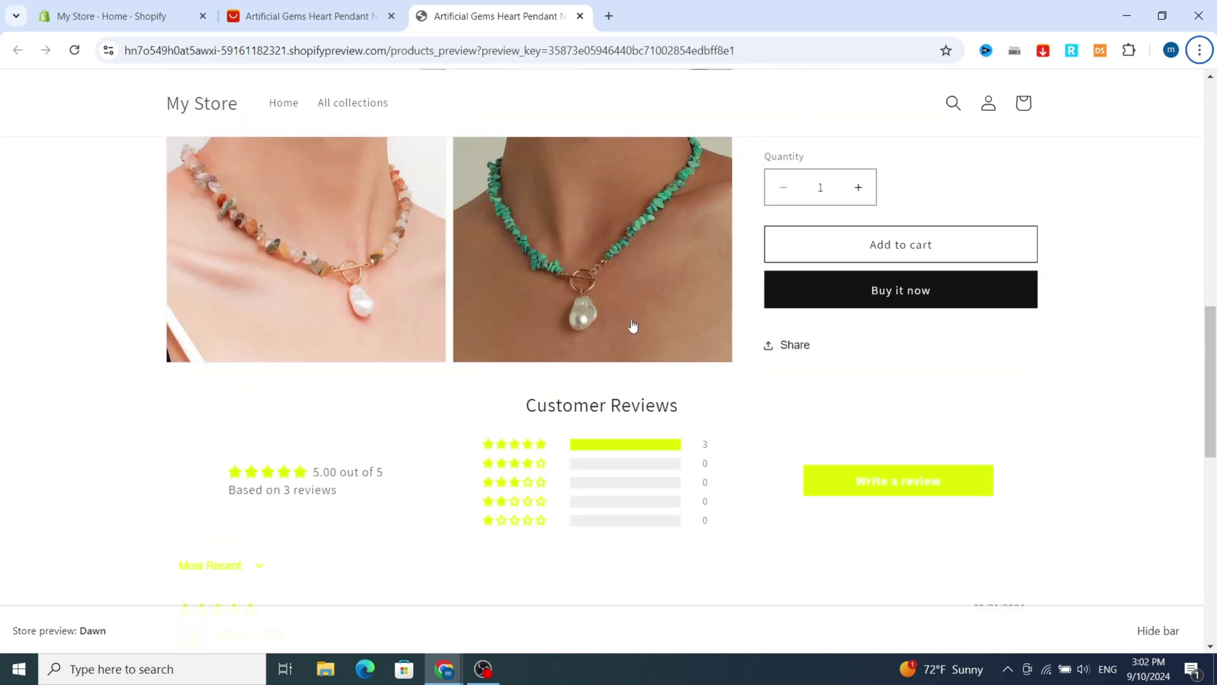
pyautogui.scroll(-5, 660, 356)
pyautogui.scroll(6, 701, 364)
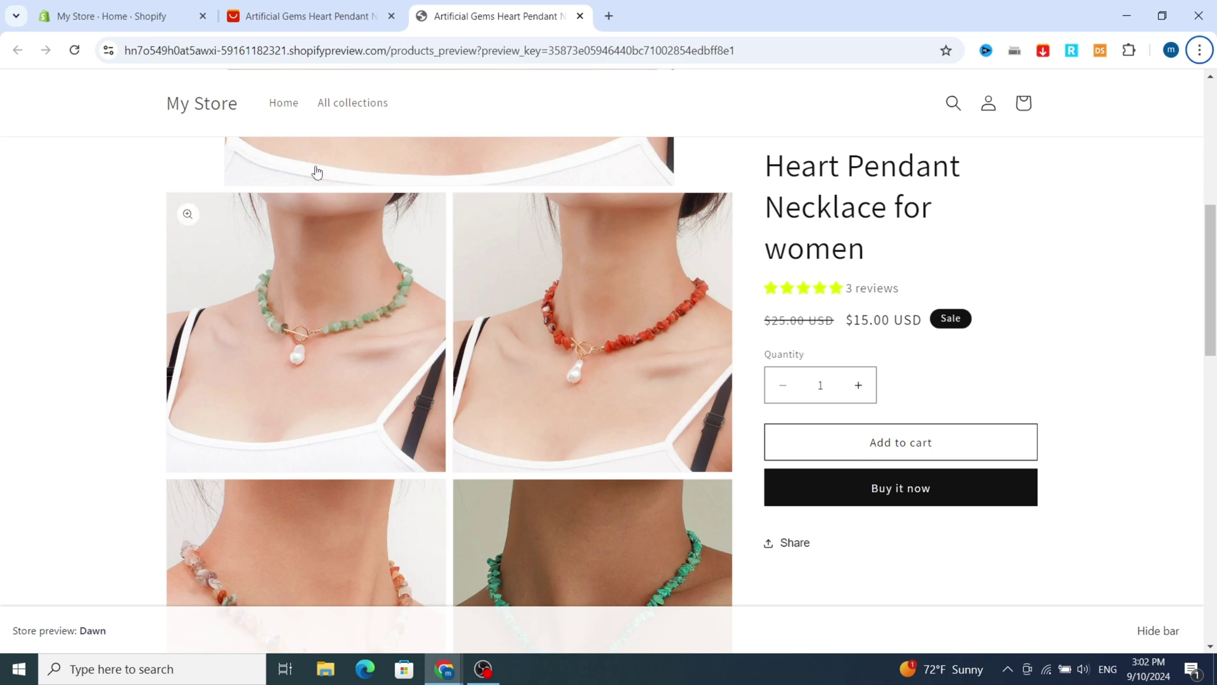
pyautogui.scroll(3, 315, 168)
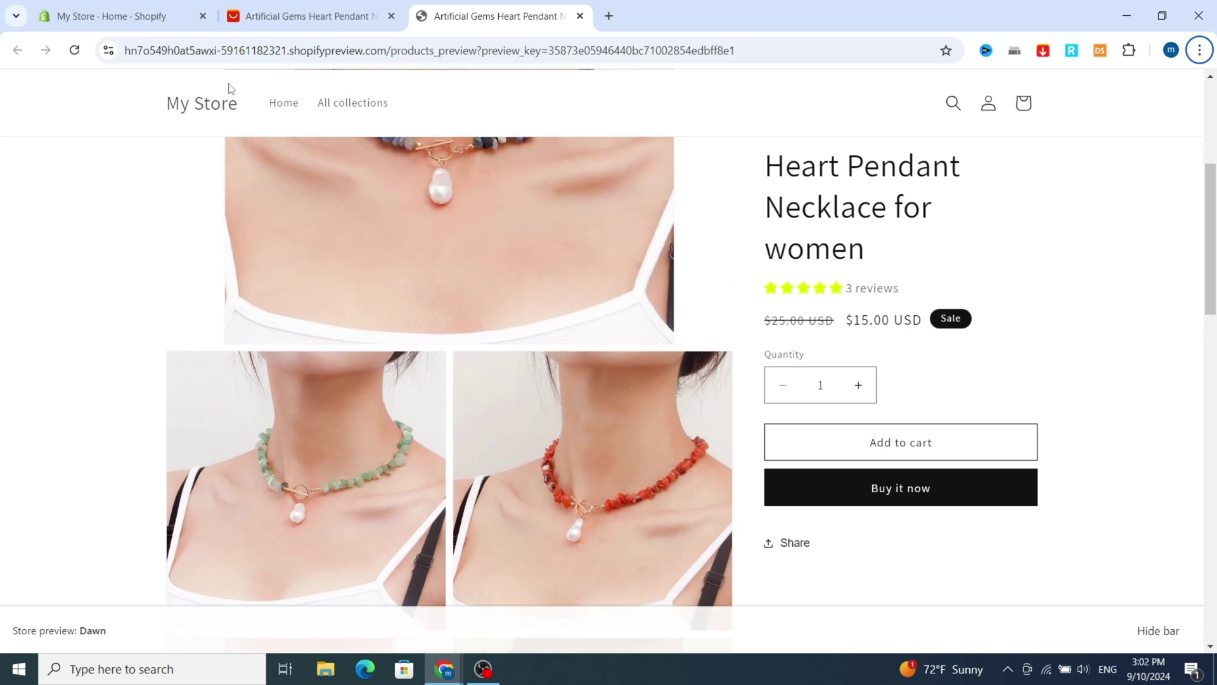
# - Open the Shopify App Store from the store's apps and sales channels settings
pyautogui.click(108, 21)
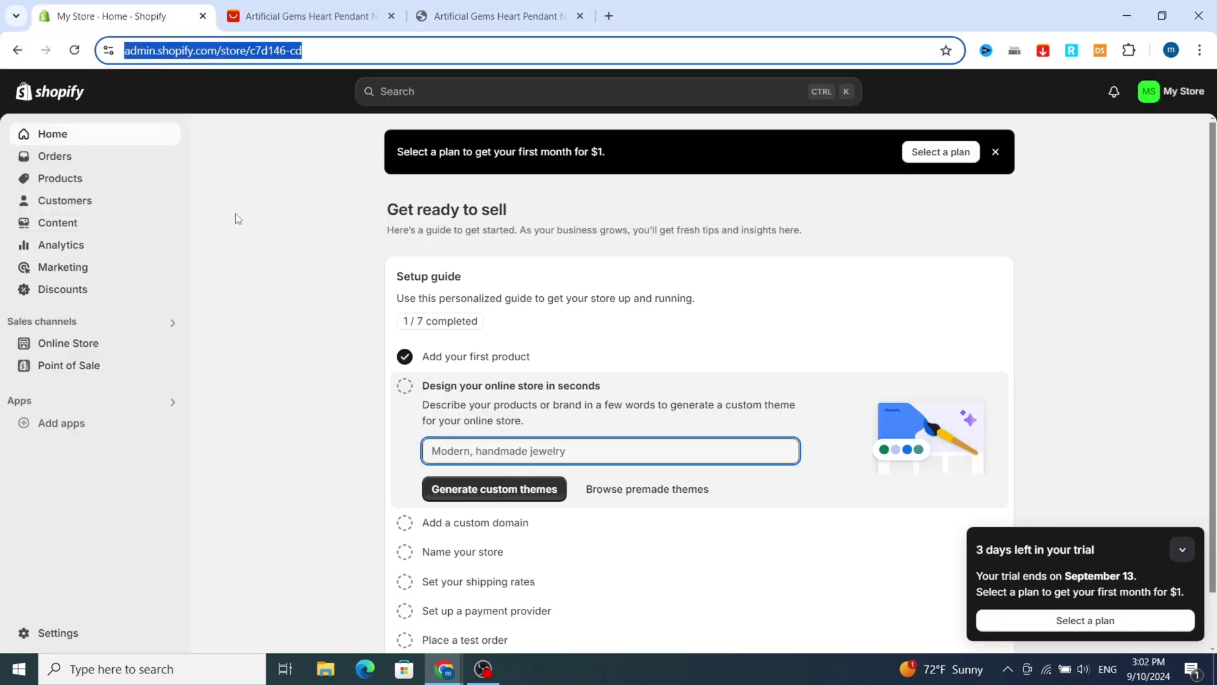
pyautogui.click(83, 118)
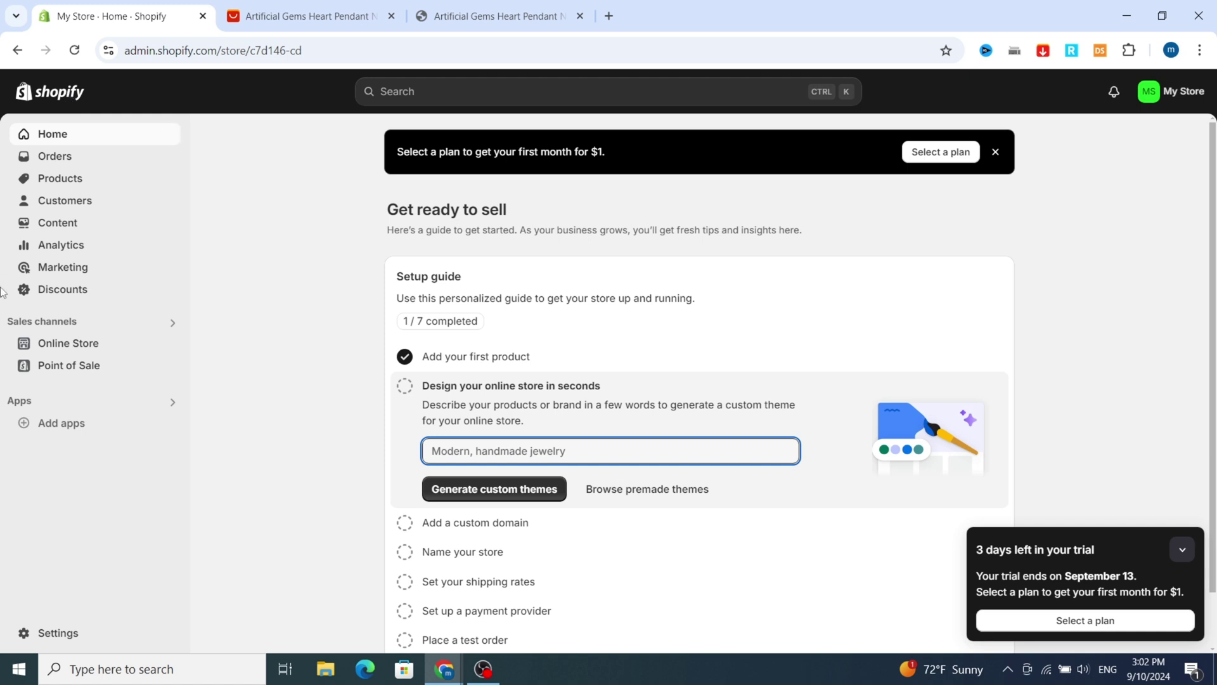
pyautogui.click(46, 631)
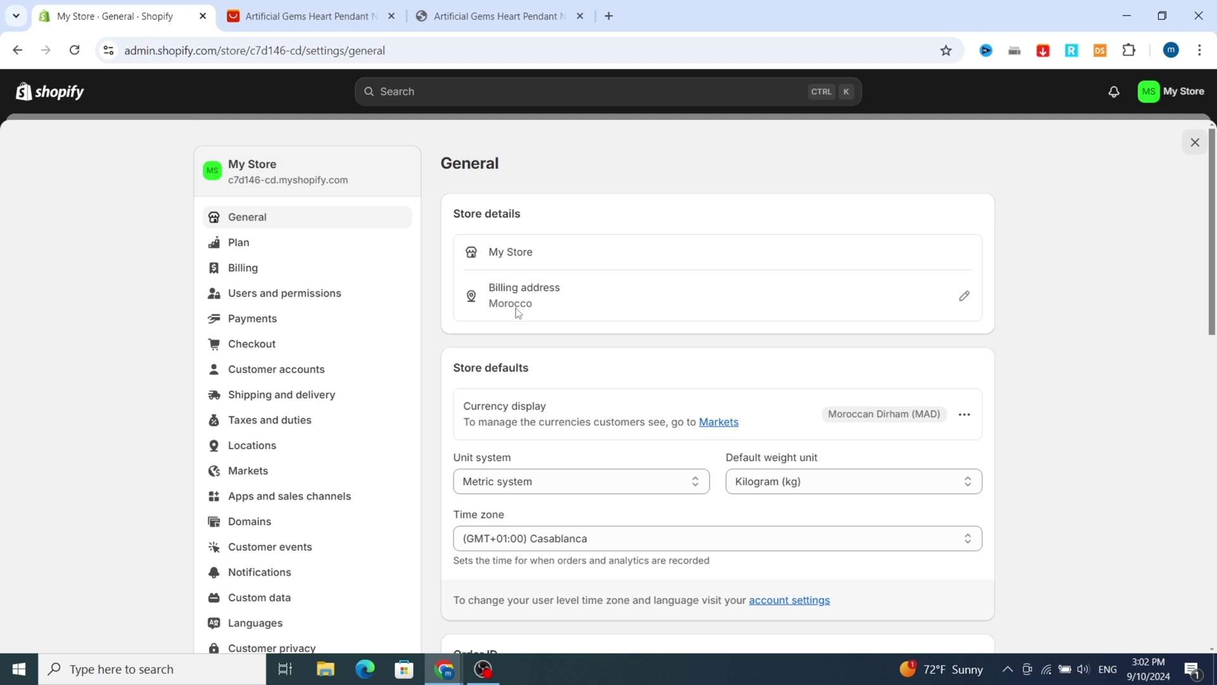
pyautogui.click(251, 505)
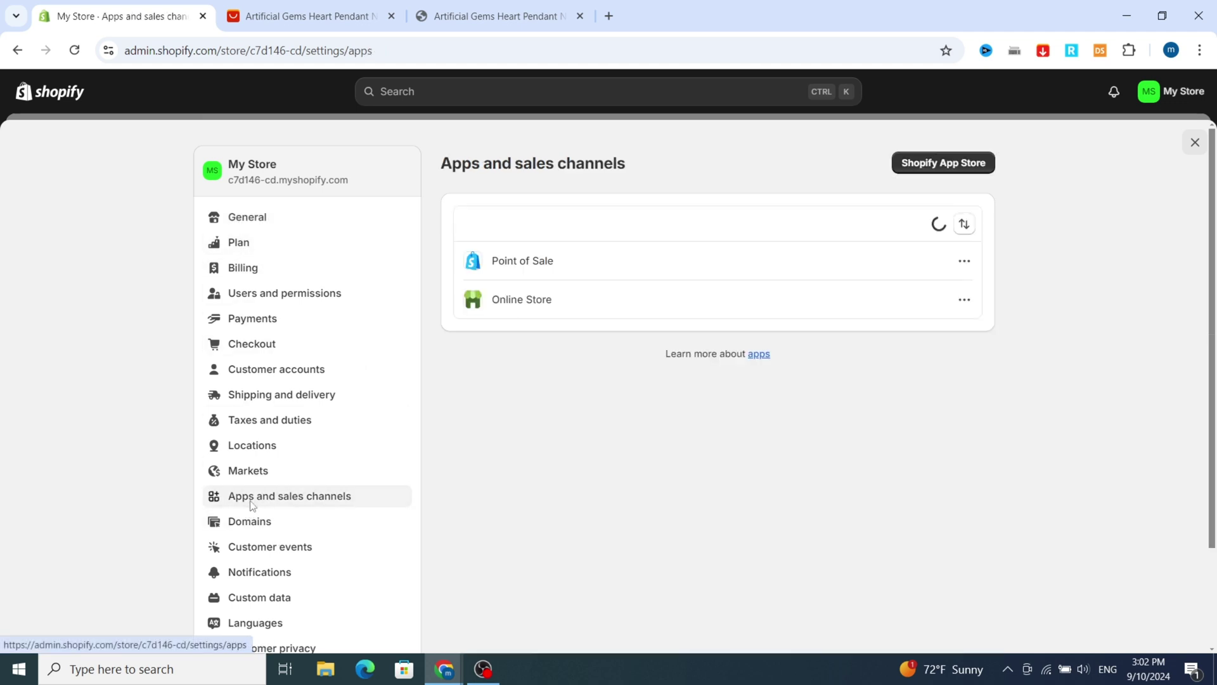
pyautogui.click(948, 170)
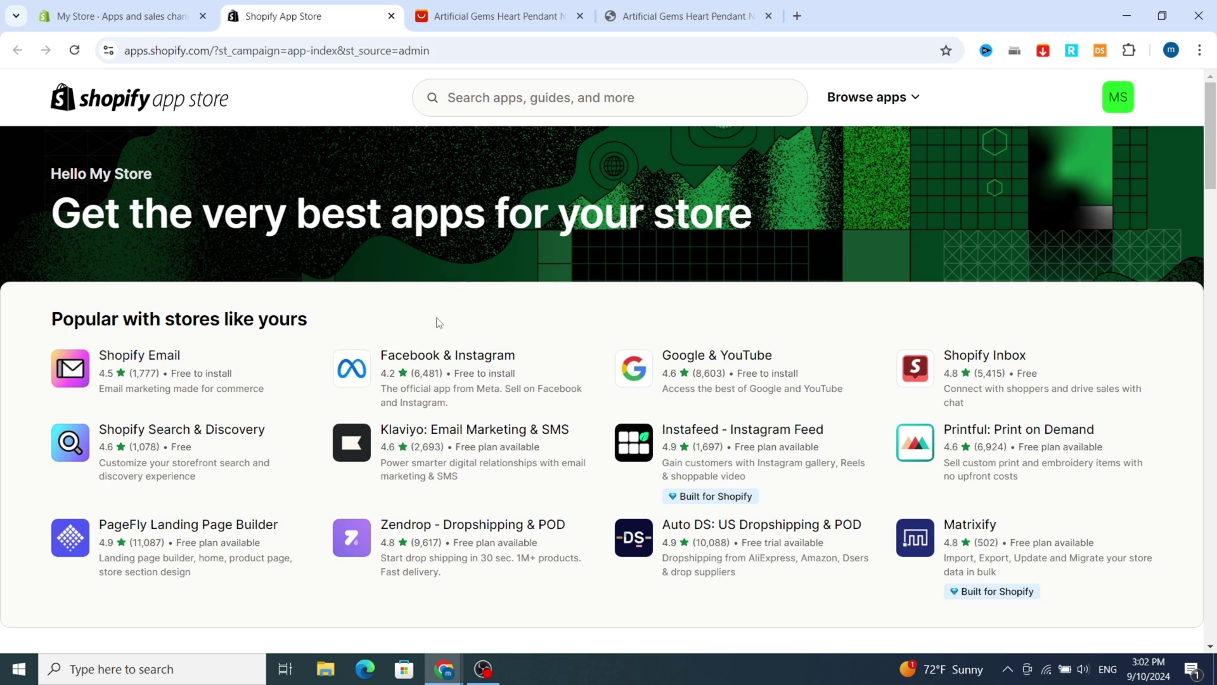
# - Search the Shopify App Store for "jadge.me"
pyautogui.click(479, 98)
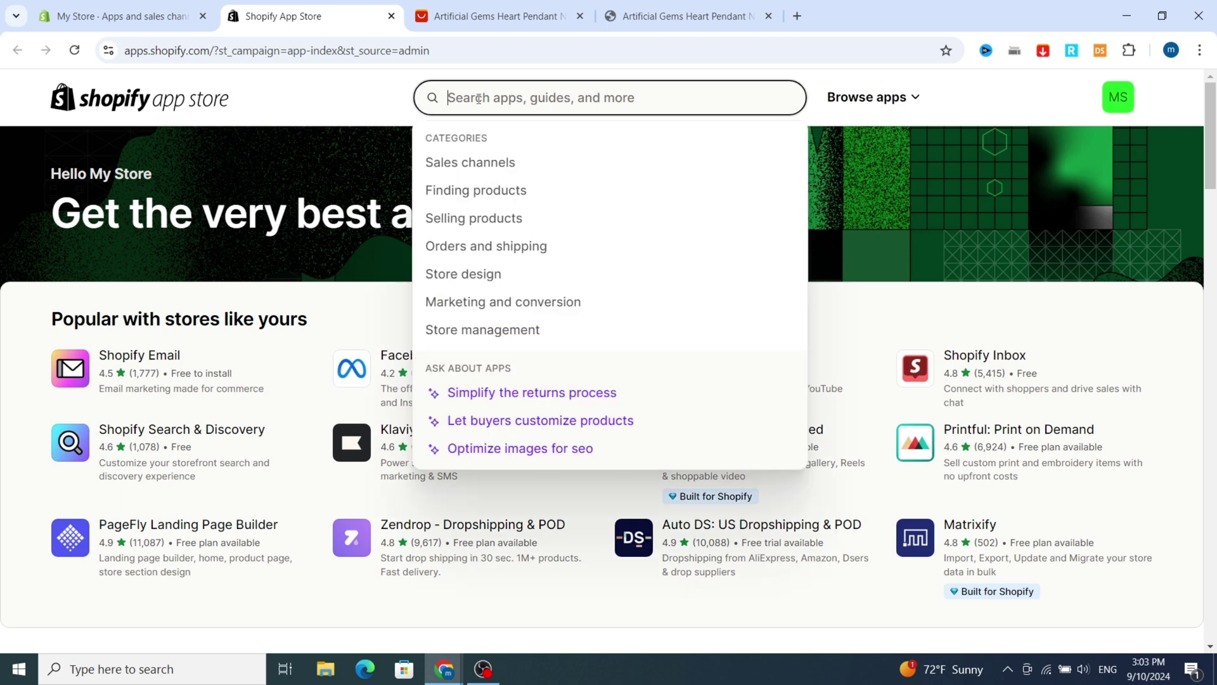
pyautogui.write('gad')
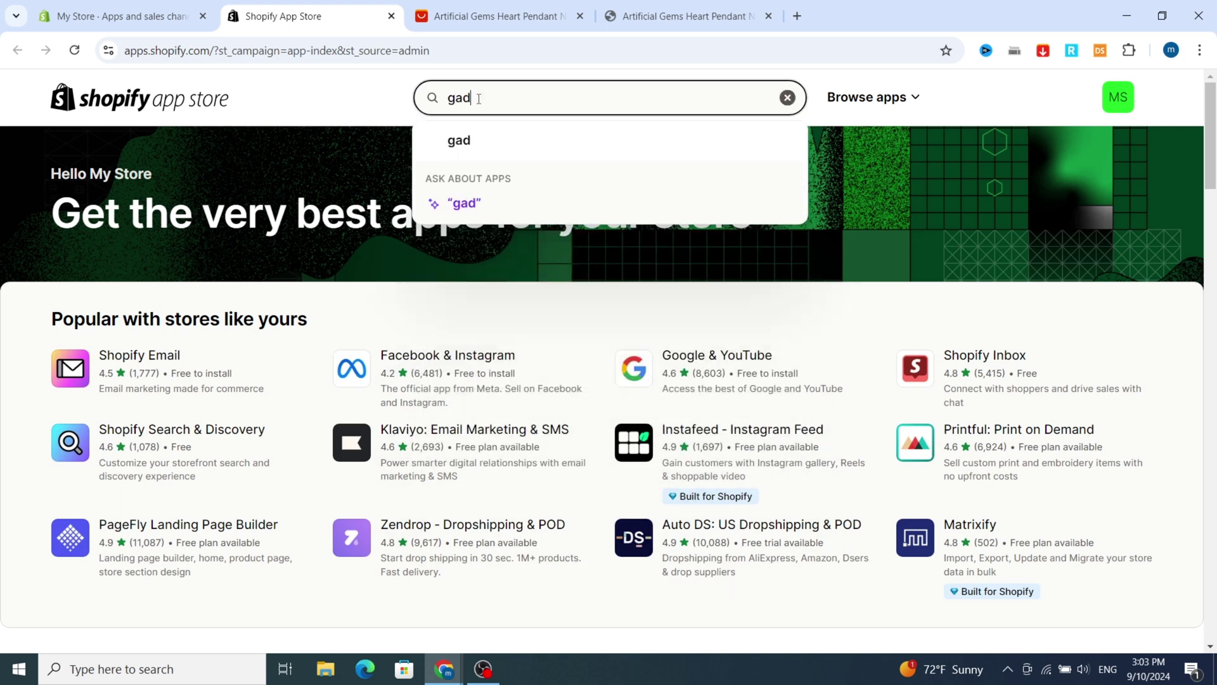
pyautogui.press('BackSpace')
pyautogui.press('BackSpace')
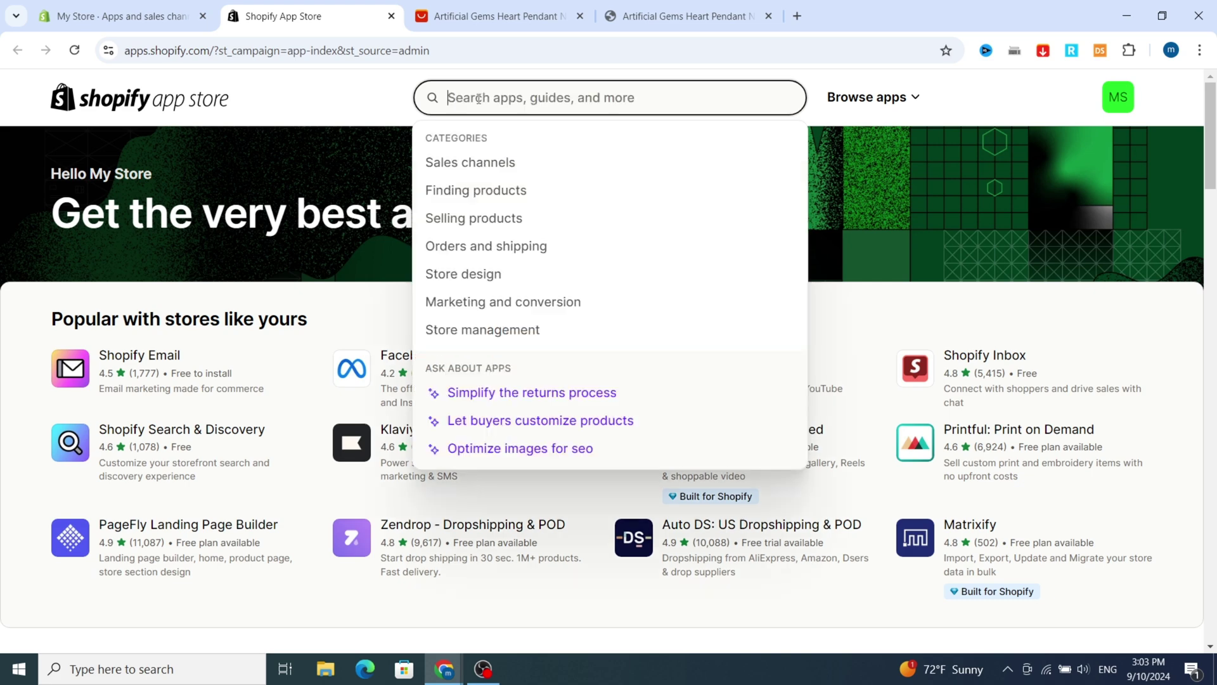
pyautogui.write('jadgw')
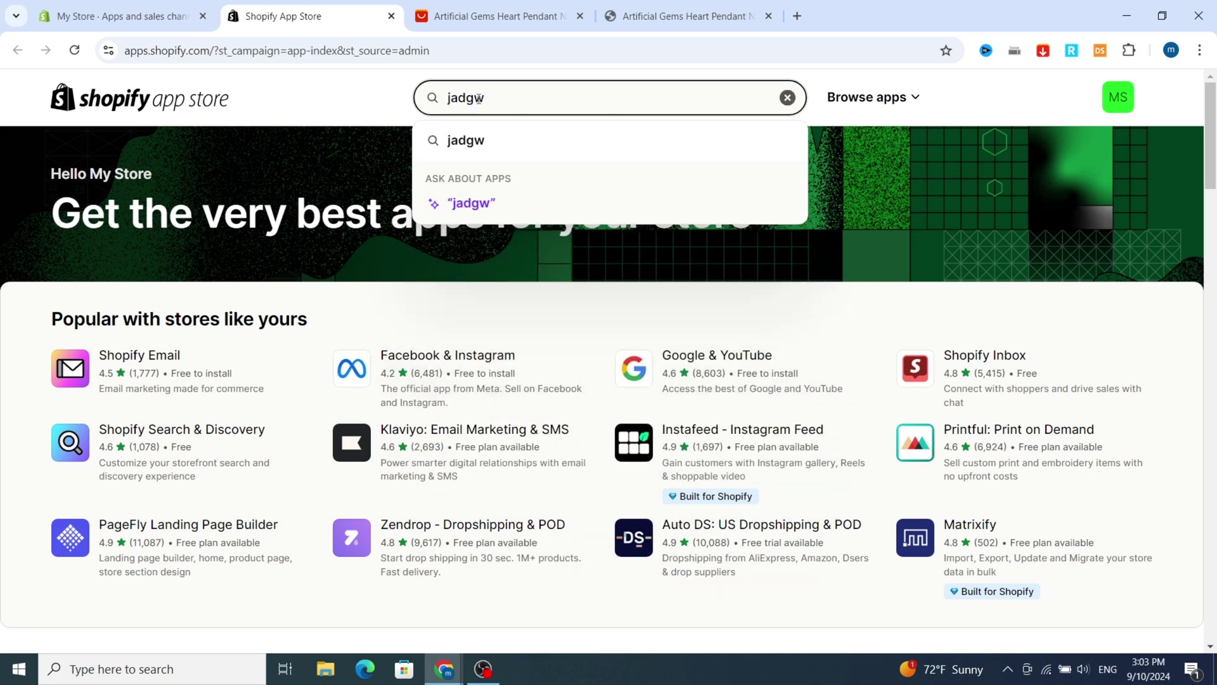
pyautogui.press('BackSpace')
pyautogui.write('e.me')
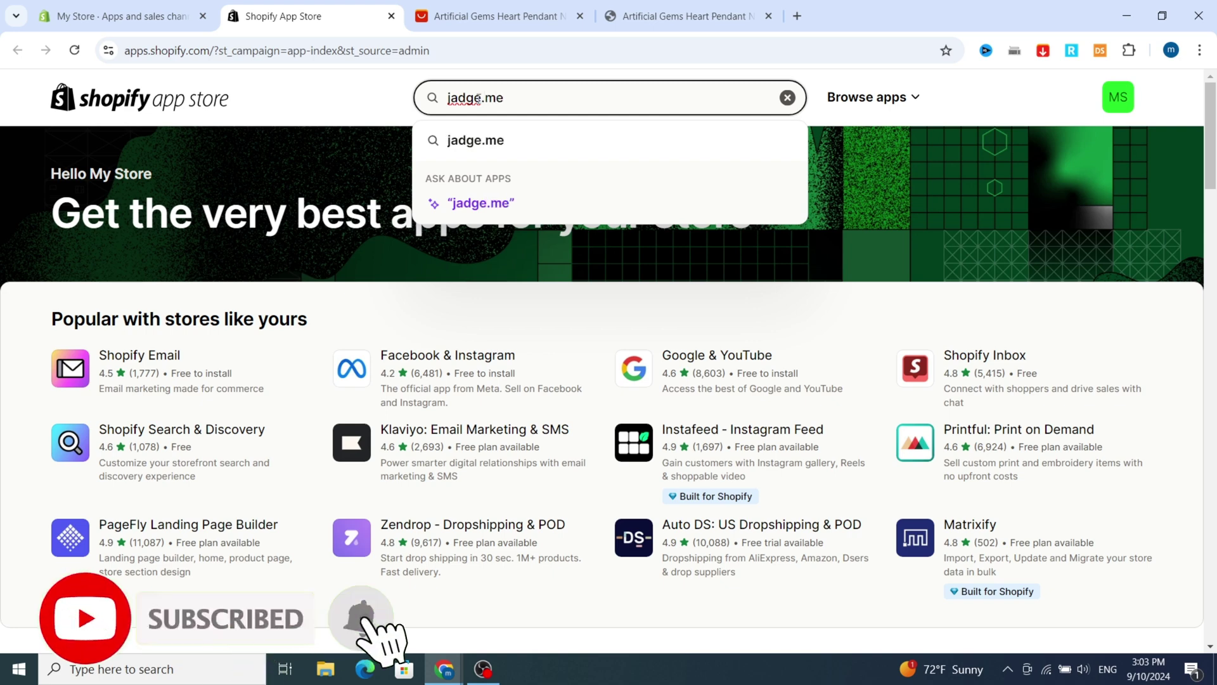
pyautogui.press('Return')
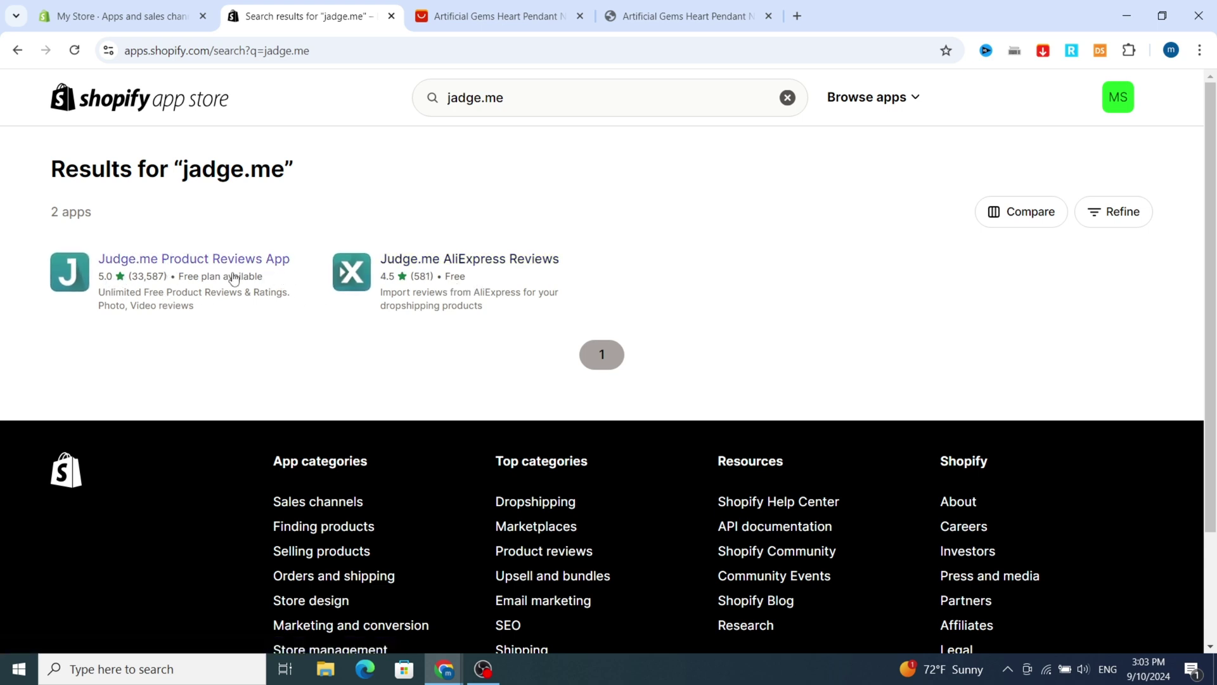
# - Install the Judge.me Product Reviews App on the store and approve its data access
pyautogui.click(178, 264)
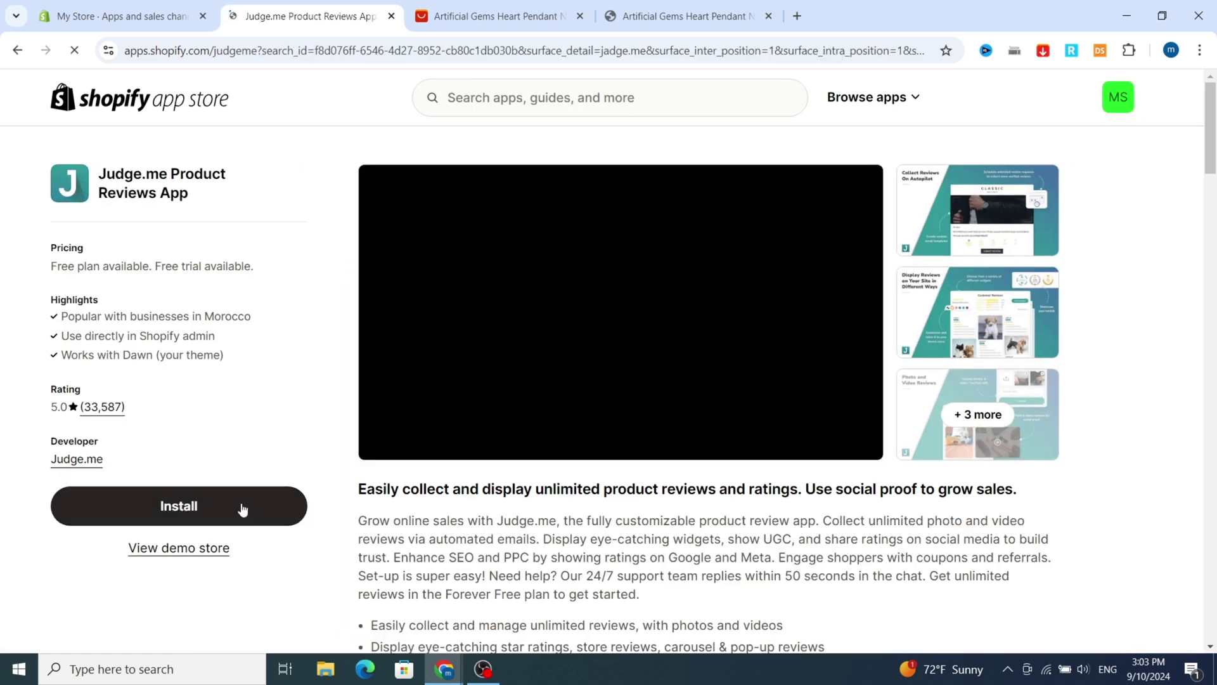
pyautogui.click(211, 511)
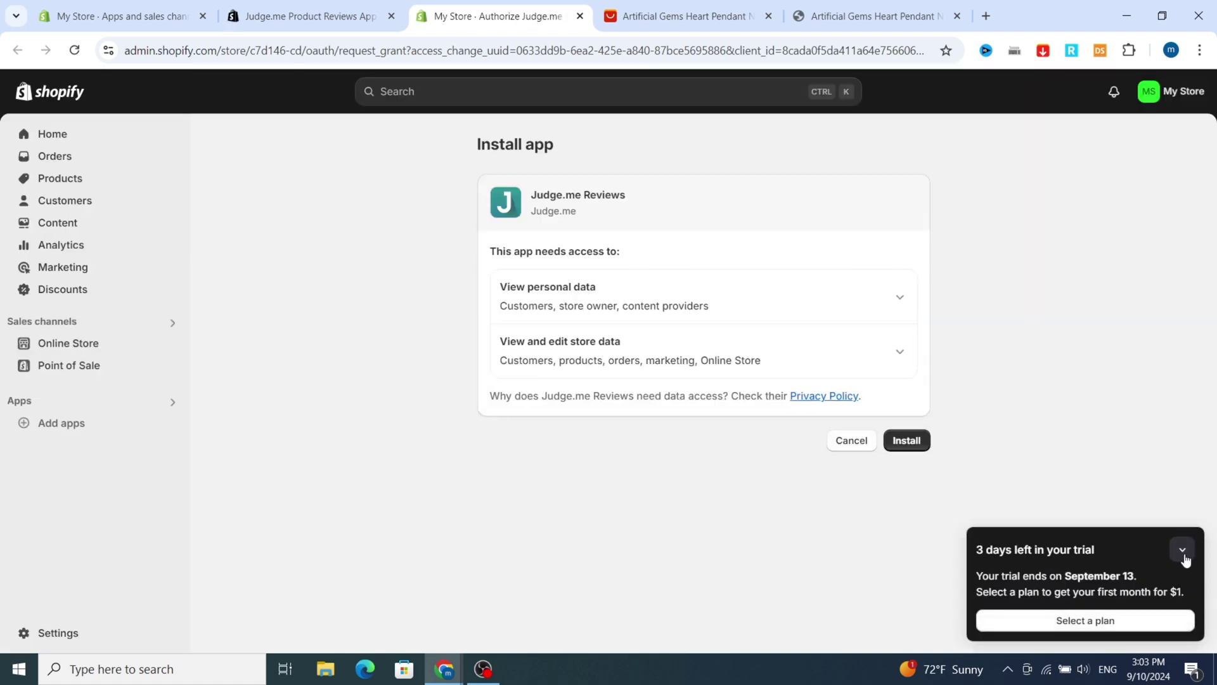
pyautogui.click(1183, 551)
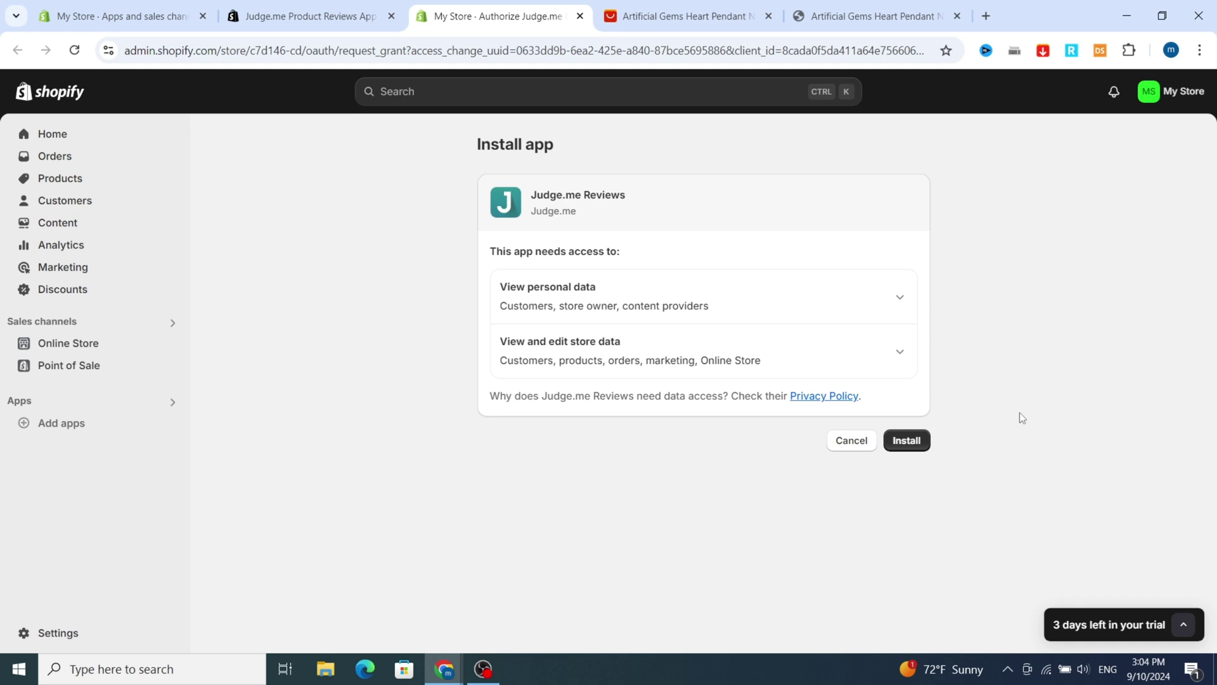
pyautogui.click(911, 443)
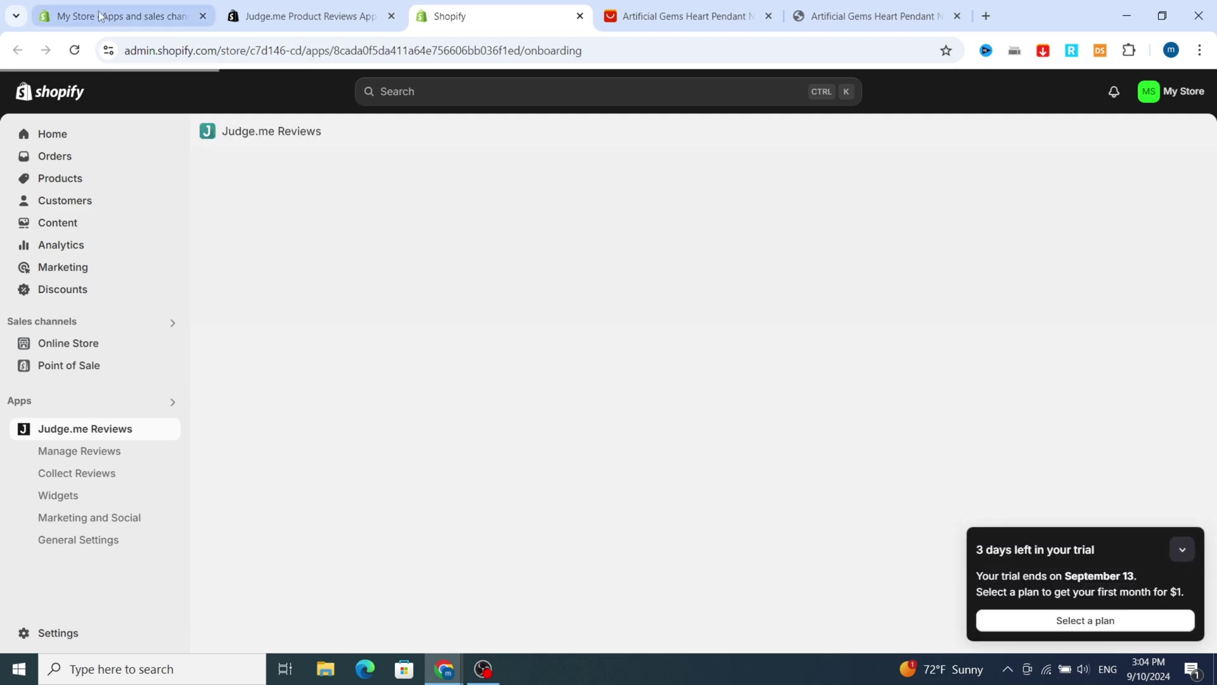
# - Return to the app search results and start installing the Judge.me AliExpress Reviews app
pyautogui.click(127, 16)
pyautogui.click(318, 13)
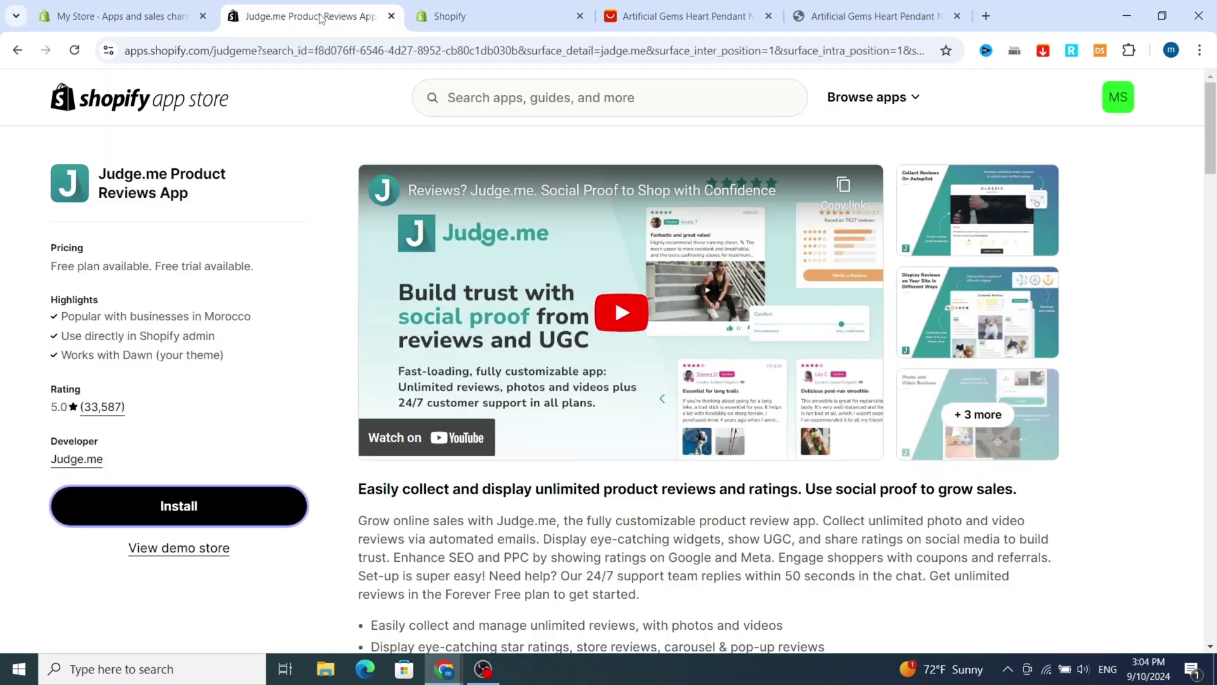
pyautogui.click(17, 50)
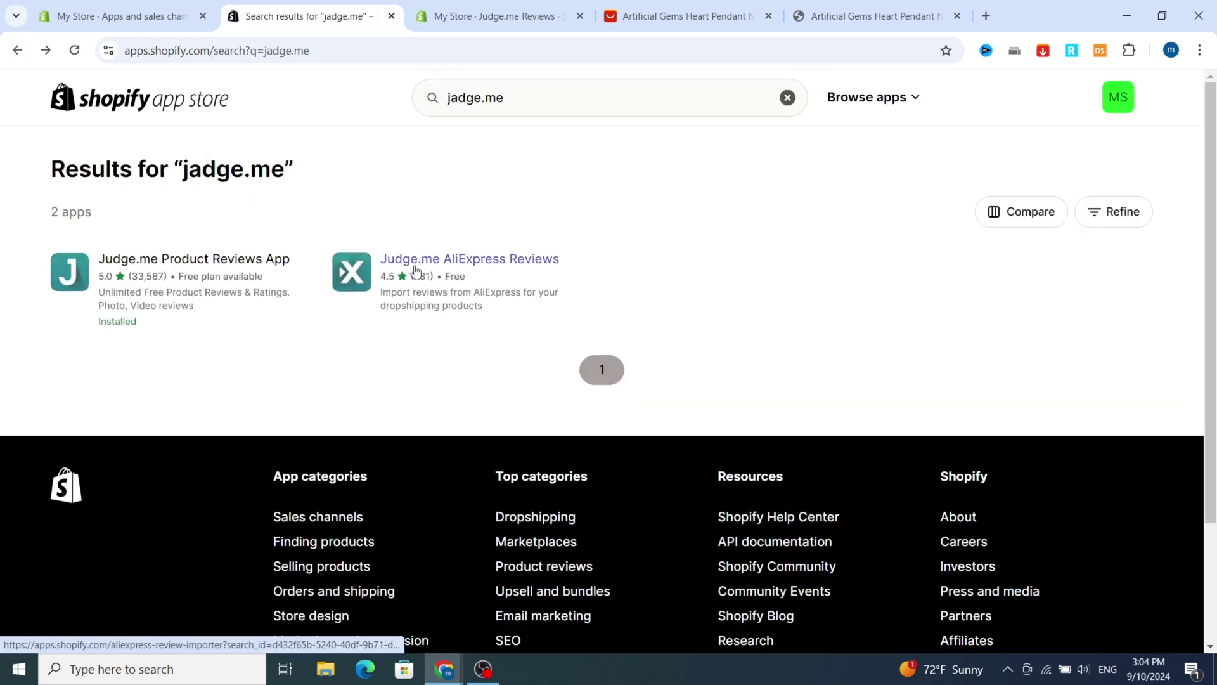
pyautogui.click(423, 267)
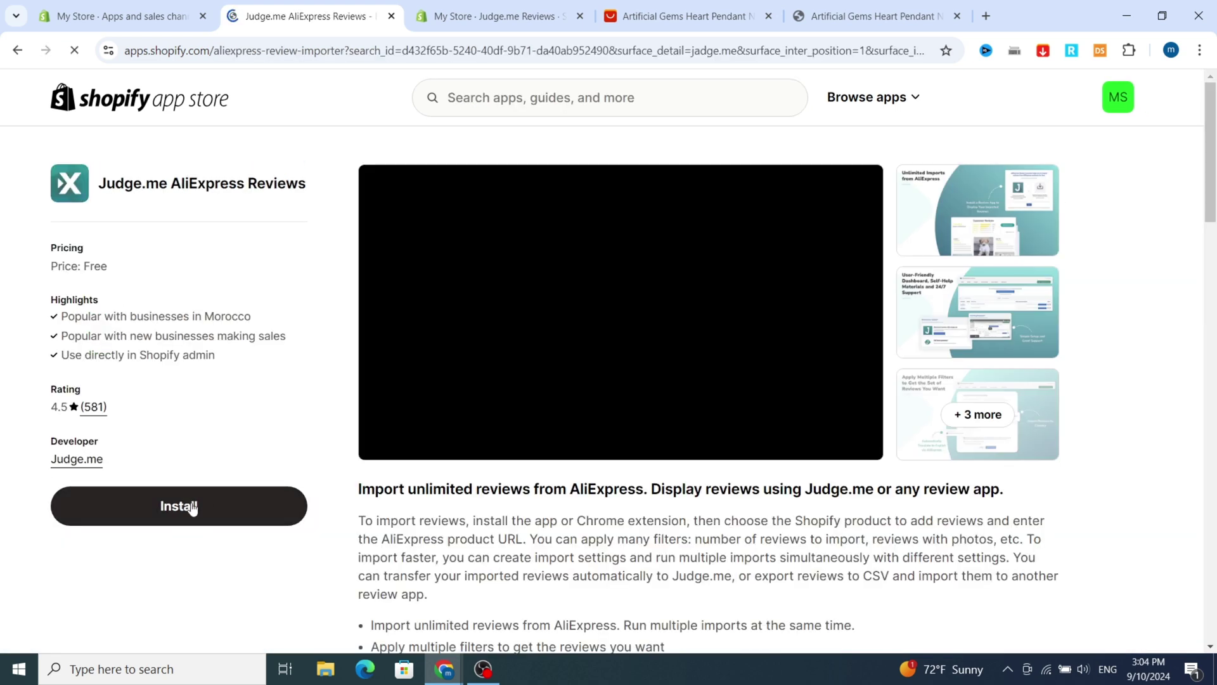
pyautogui.click(192, 507)
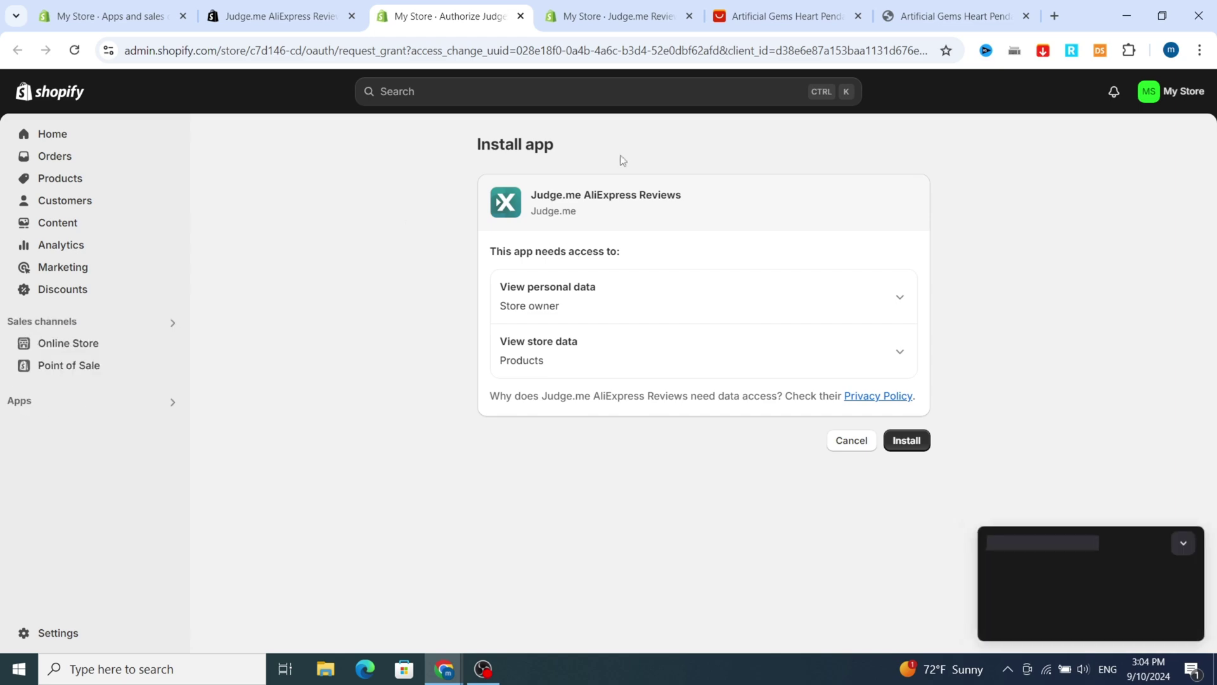
pyautogui.click(951, 16)
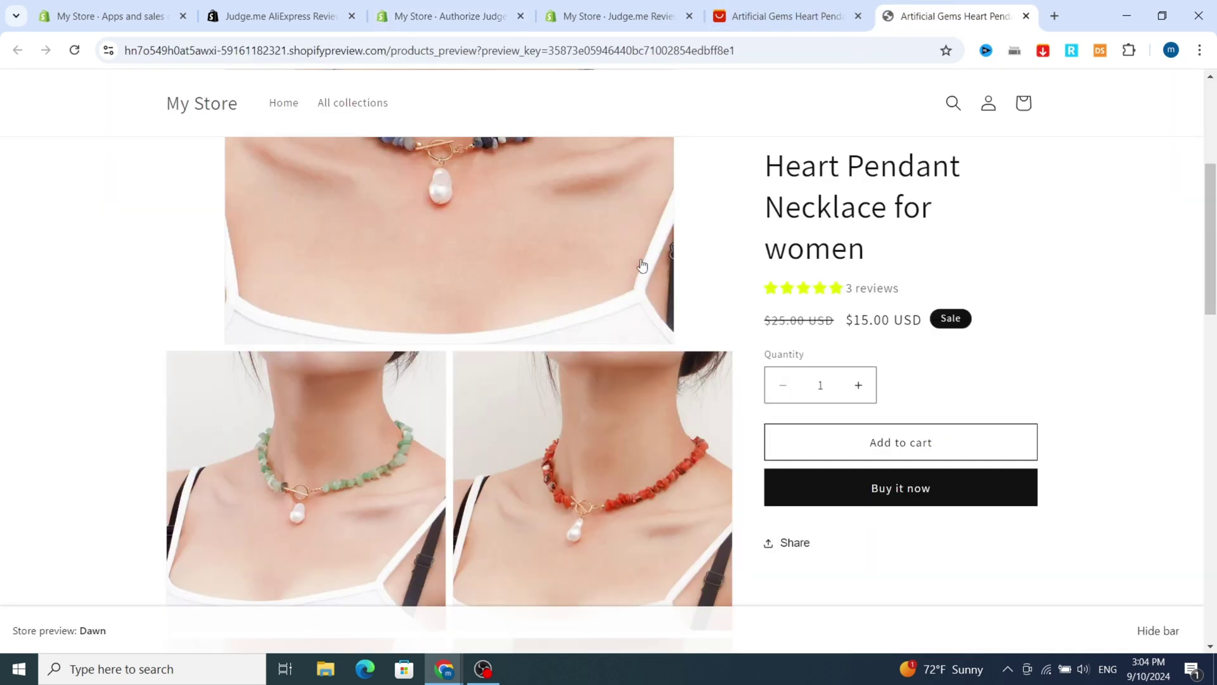
pyautogui.scroll(-8, 734, 176)
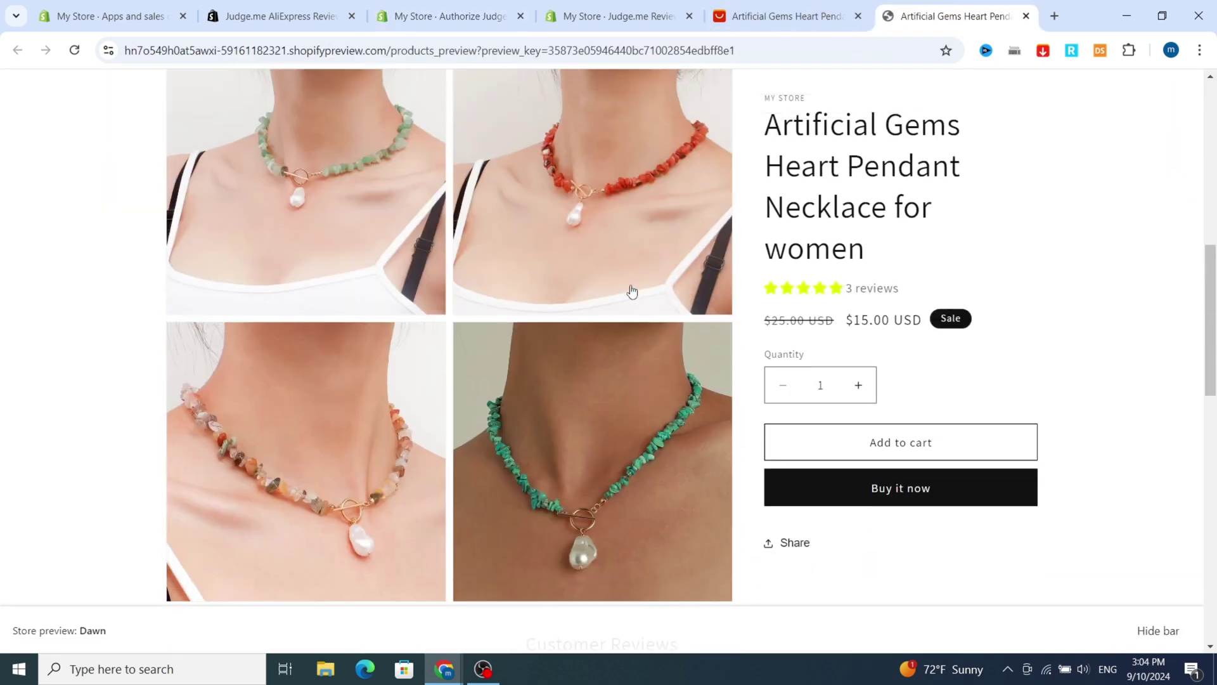
pyautogui.scroll(6, 630, 291)
pyautogui.click(271, 16)
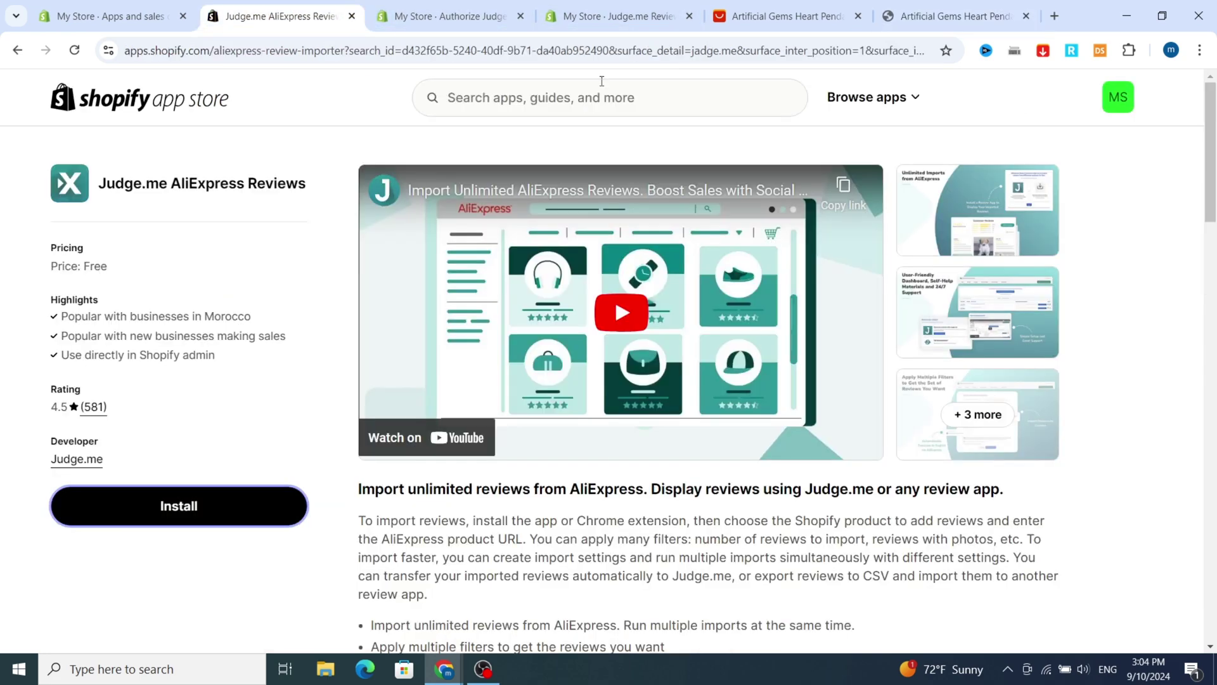
# - Approve the data access and installation of the Judge.me AliExpress Reviews app
pyautogui.click(477, 21)
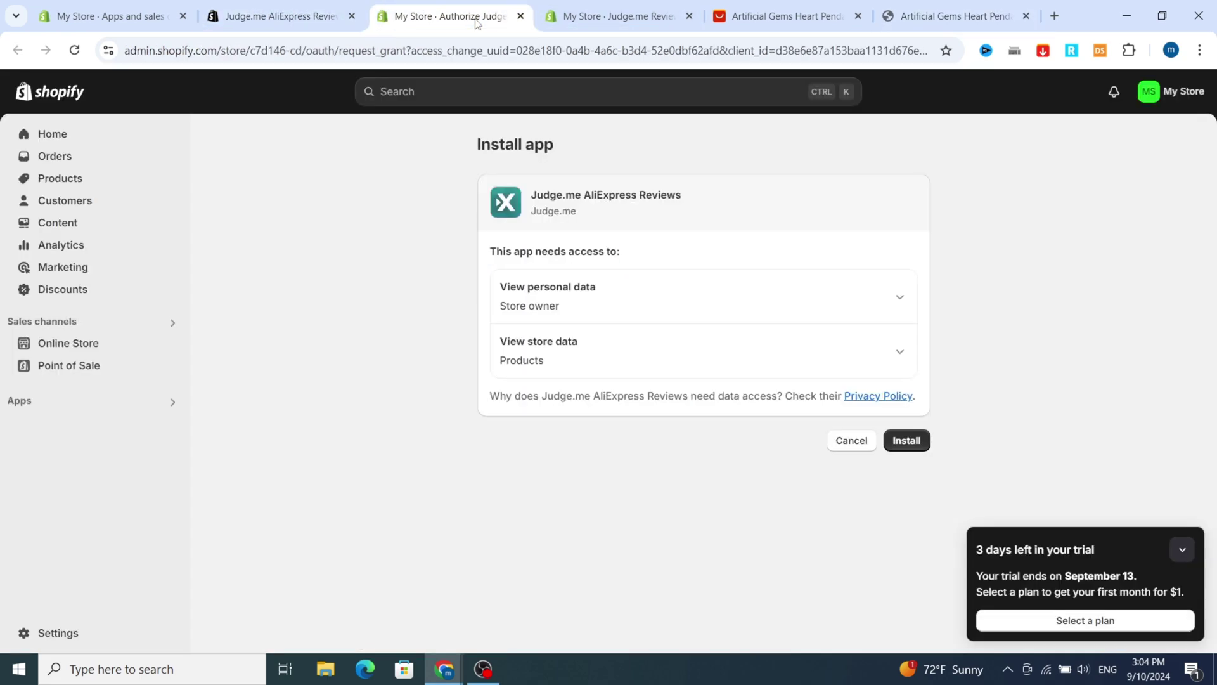
pyautogui.click(906, 440)
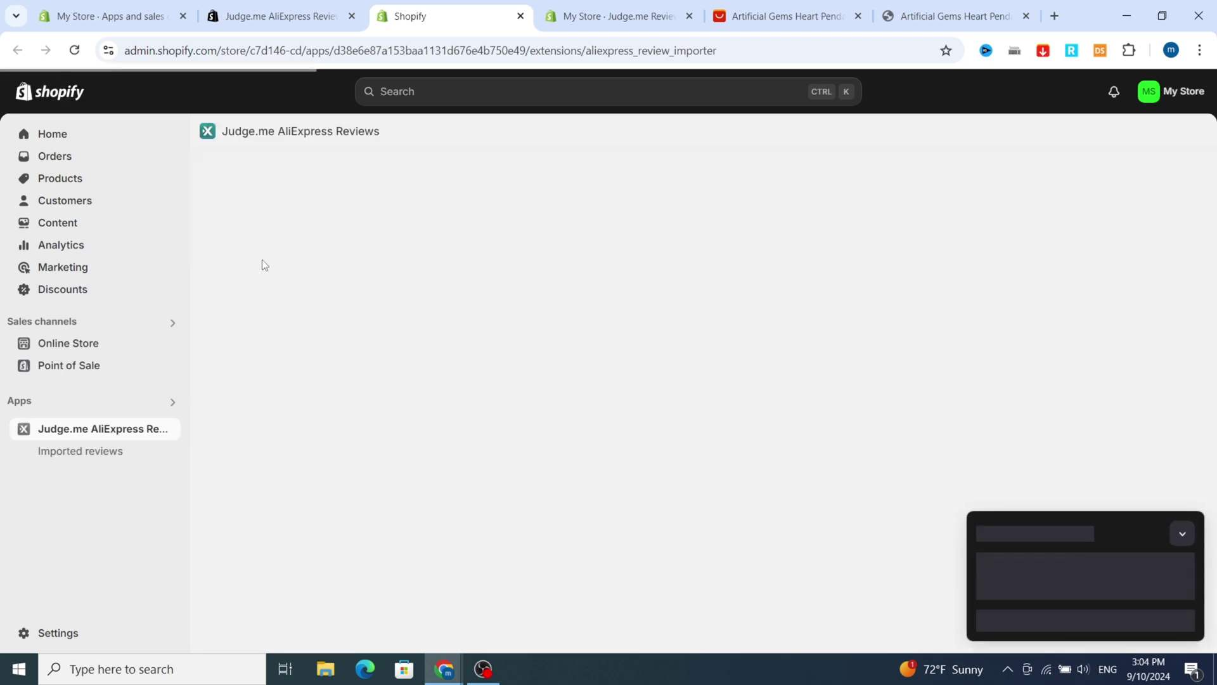
# - Look over the Judge.me AliExpress Reviews page and return to the Judge.me Reviews onboarding page
pyautogui.click(652, 23)
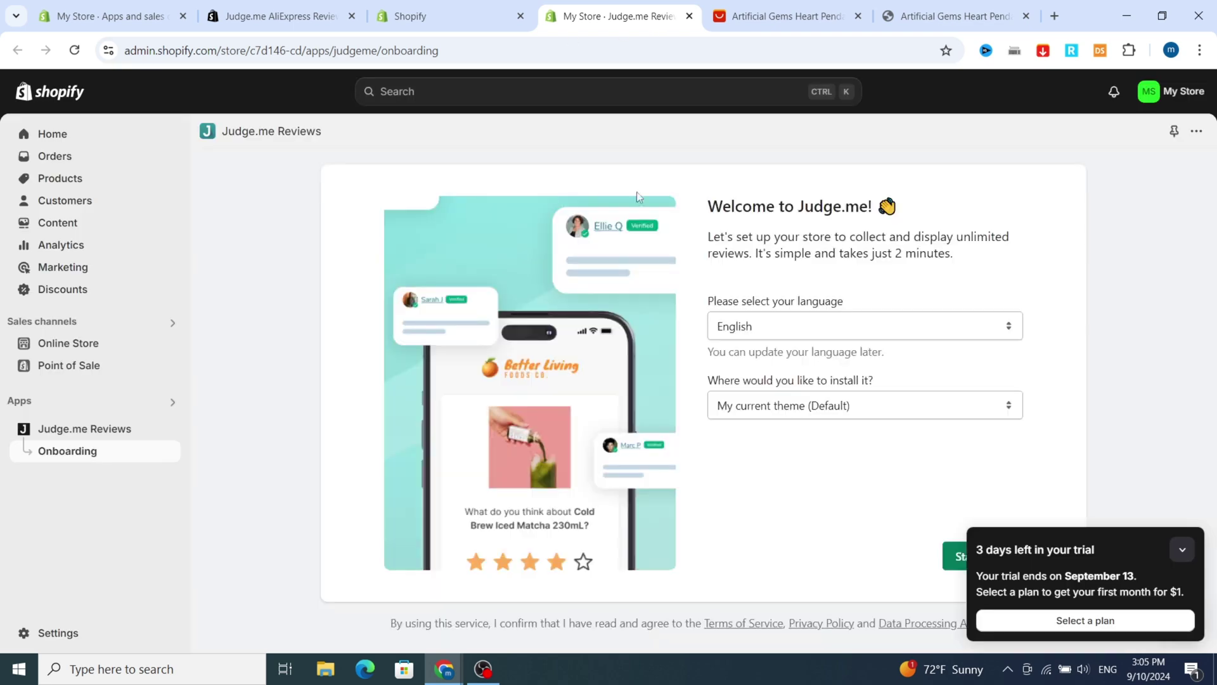
pyautogui.click(414, 25)
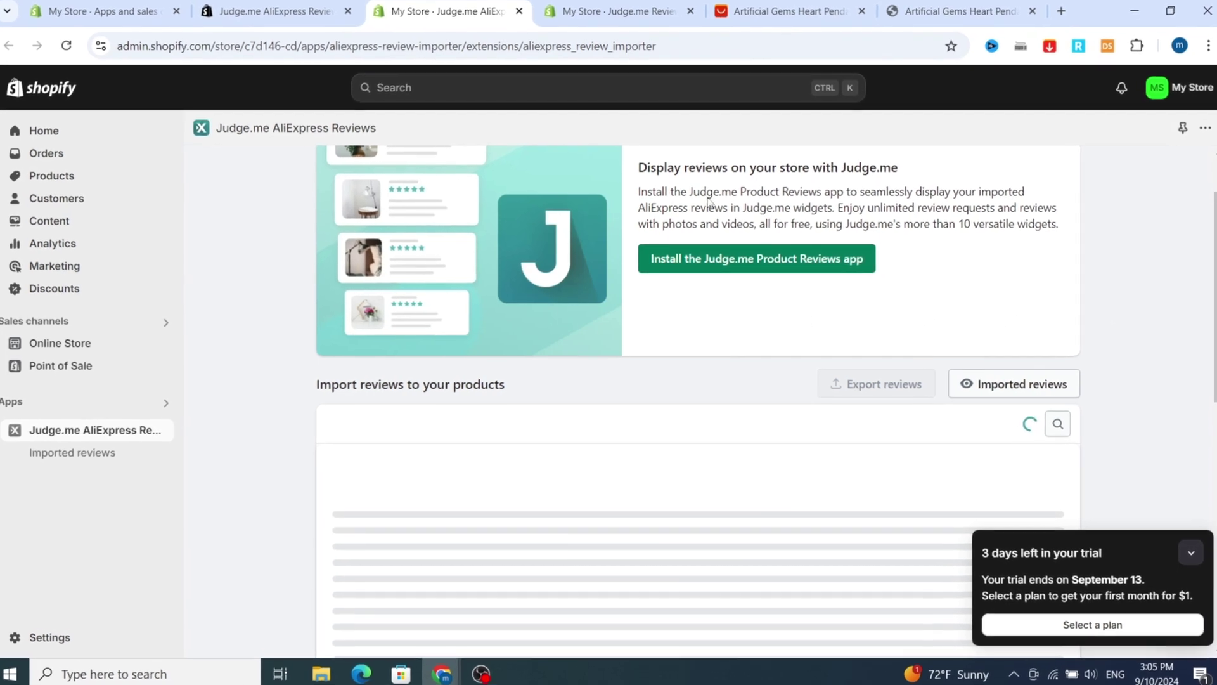
pyautogui.click(697, 257)
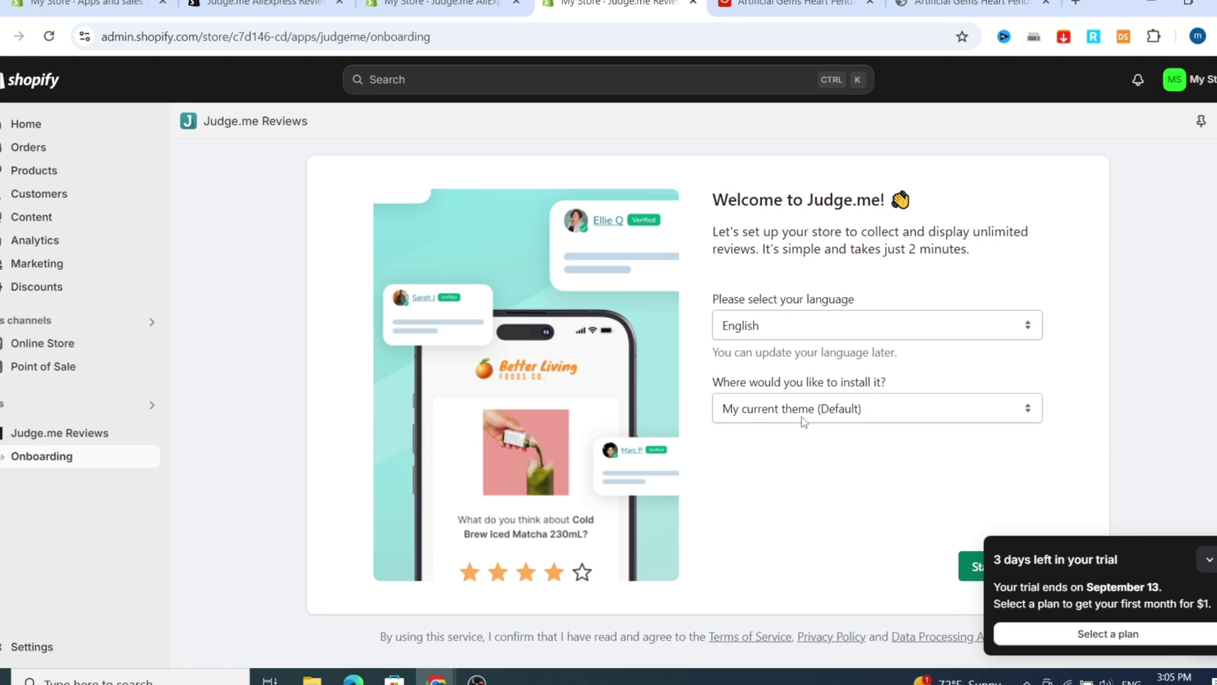
# - Choose "My current theme (Default)" as the install location for Judge.me Reviews and start the setup
pyautogui.click(926, 417)
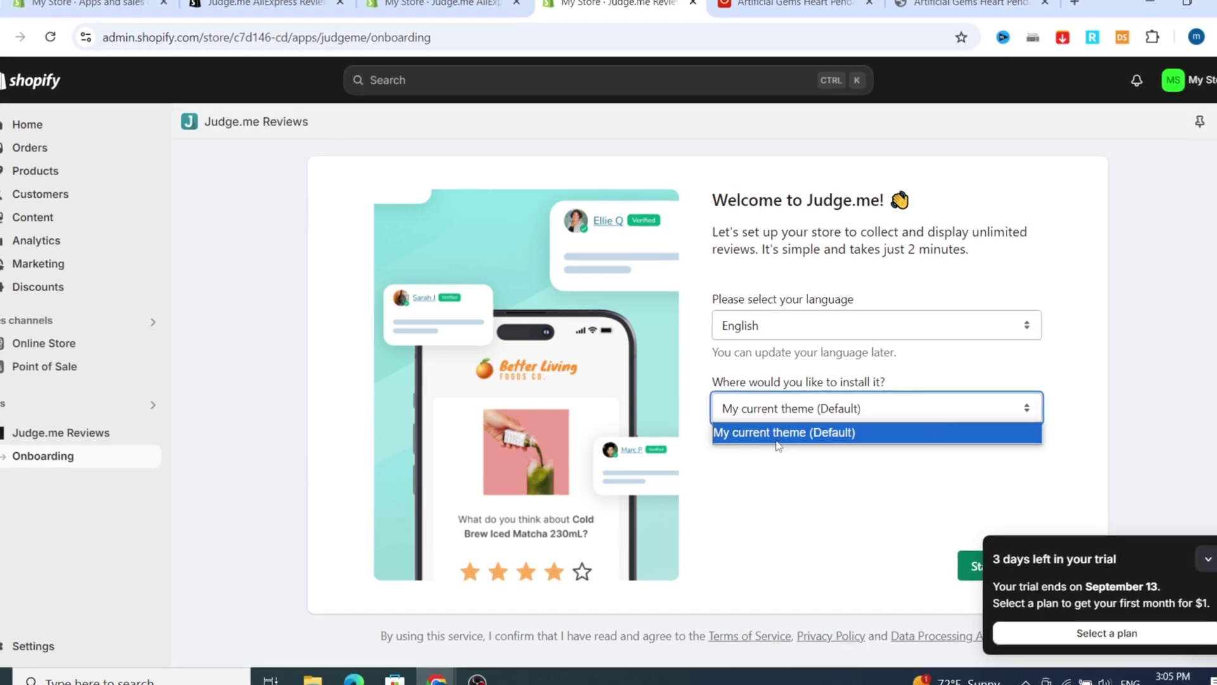
pyautogui.click(767, 437)
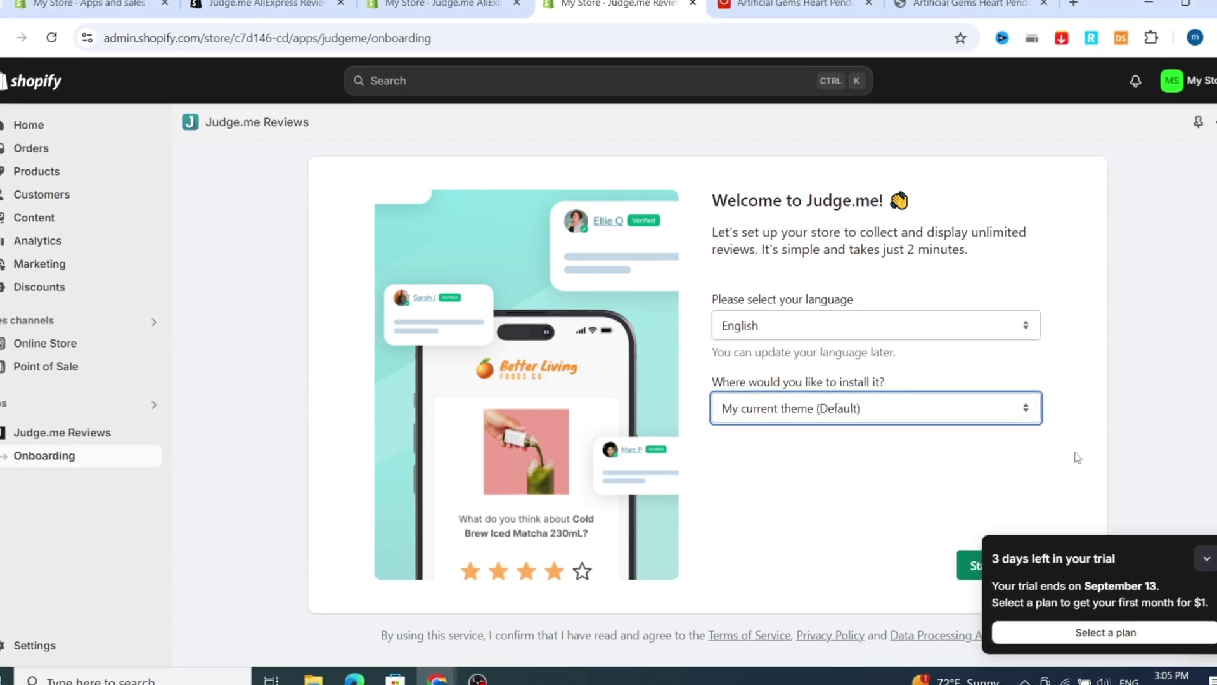
pyautogui.click(1207, 559)
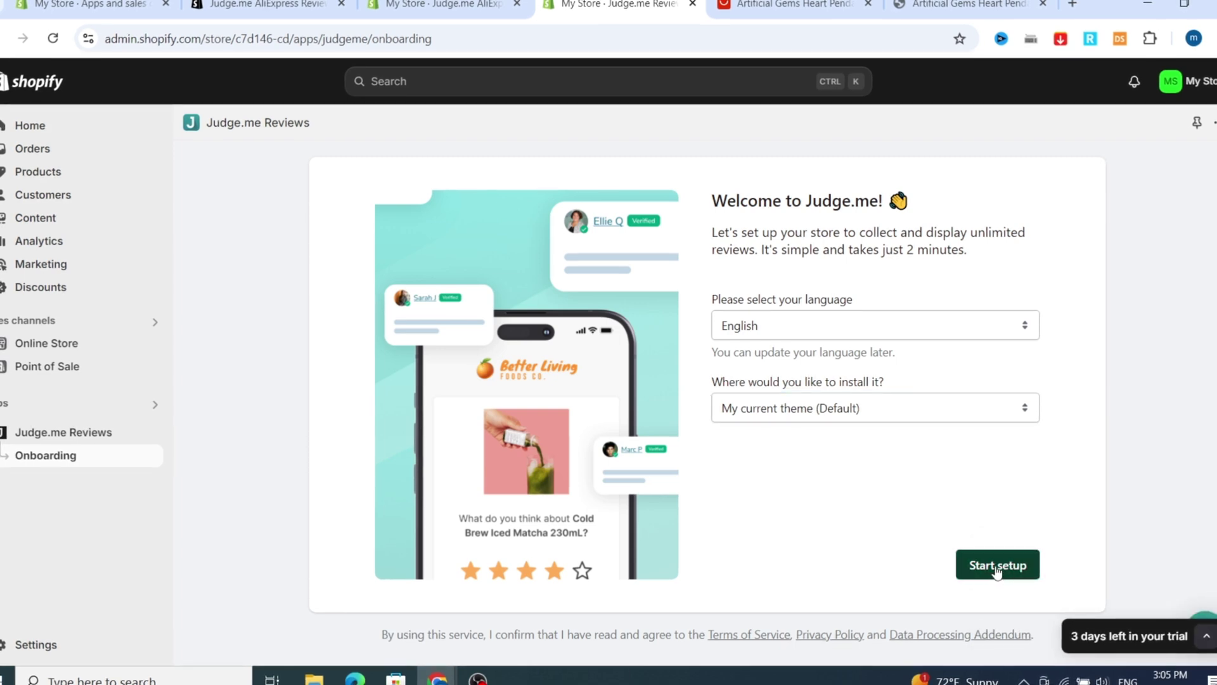
pyautogui.click(997, 566)
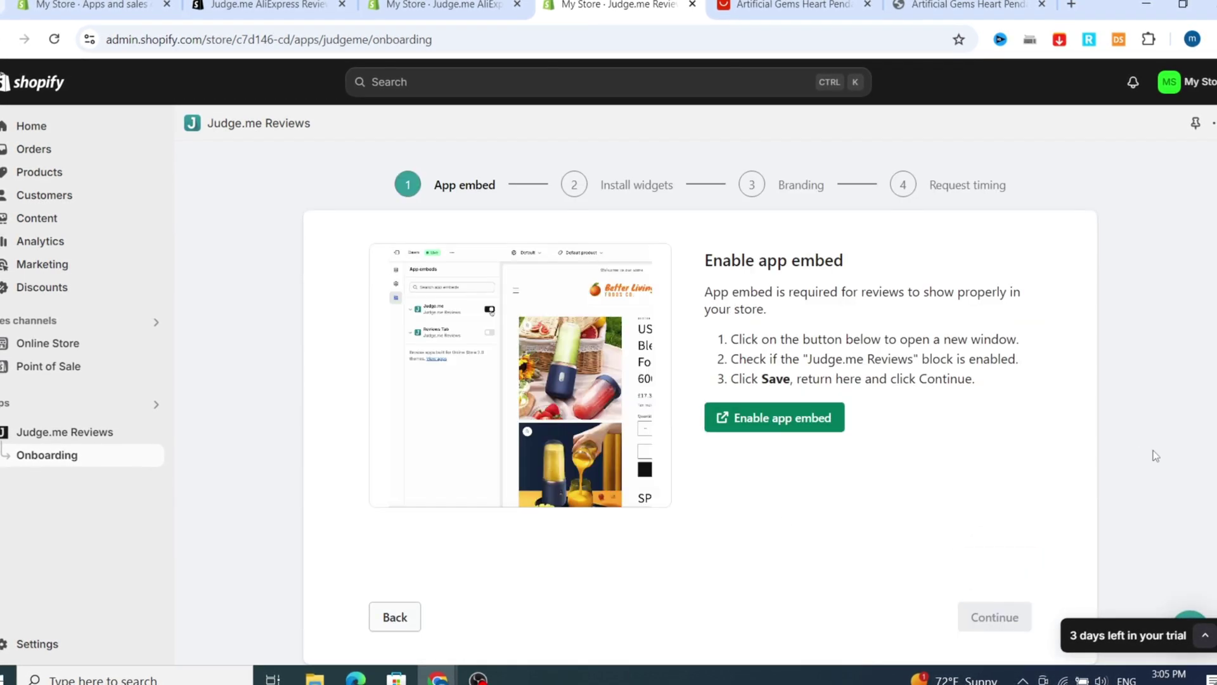
# - Enable and save the Judge.me app embed in the Dawn theme, and continue the onboarding to widget installation
pyautogui.click(765, 429)
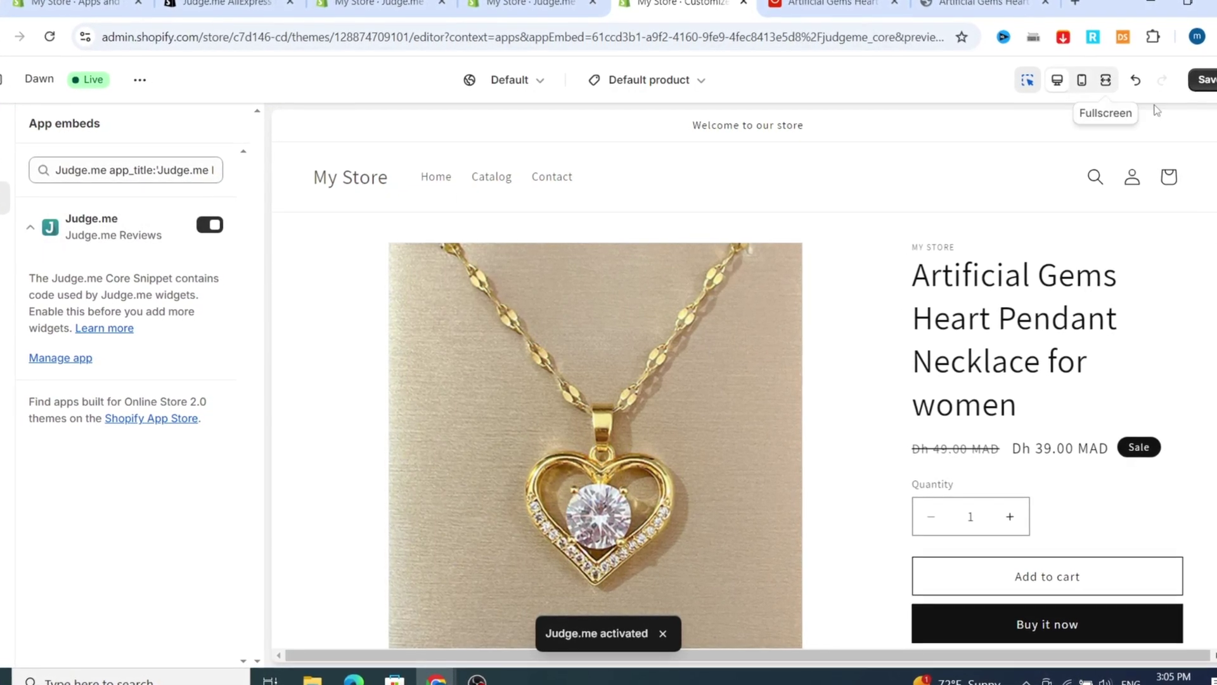
pyautogui.click(1205, 80)
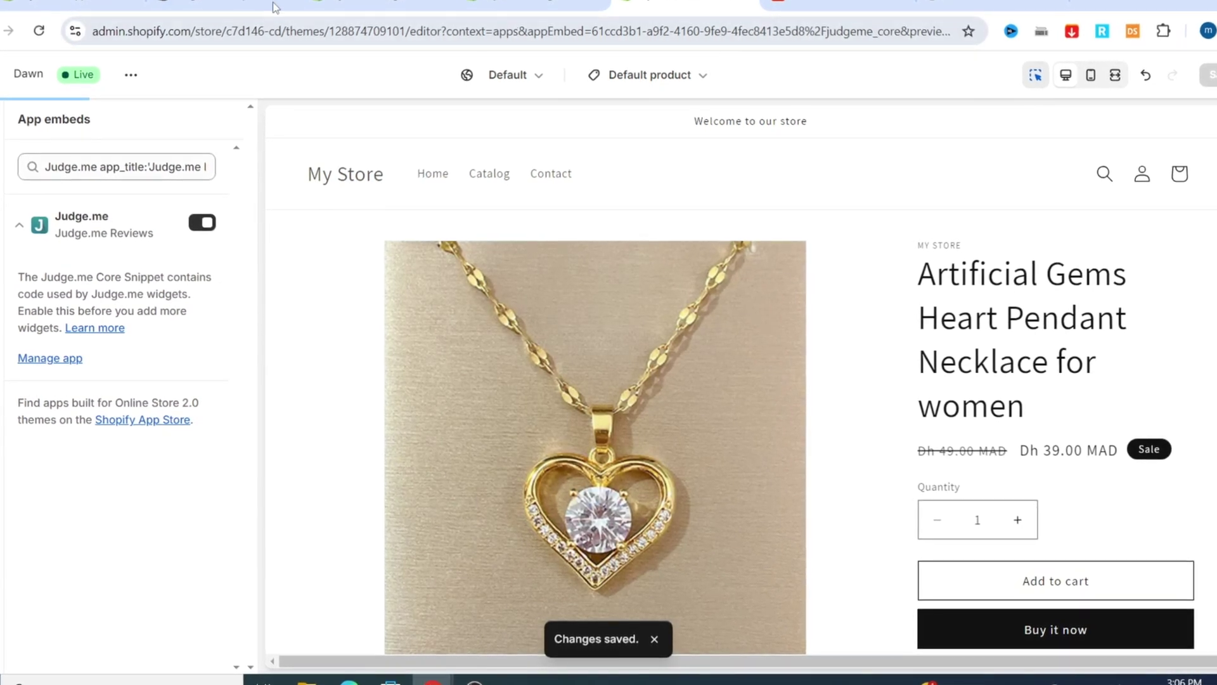
pyautogui.click(355, 5)
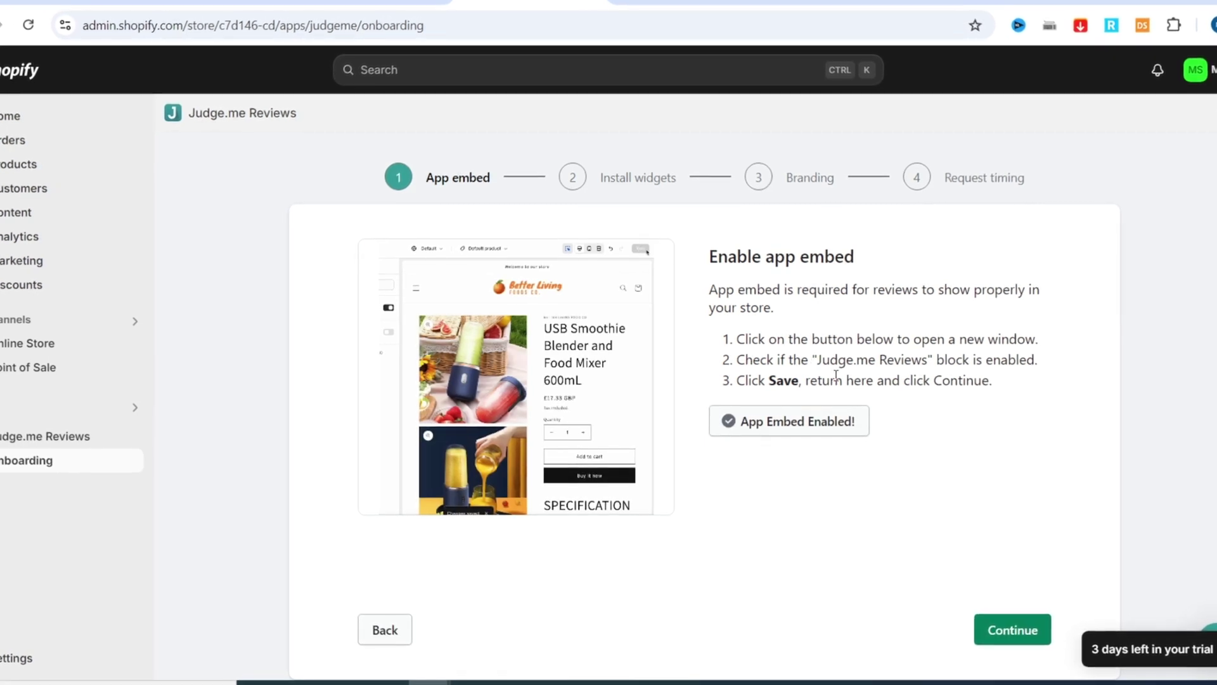
pyautogui.click(1012, 630)
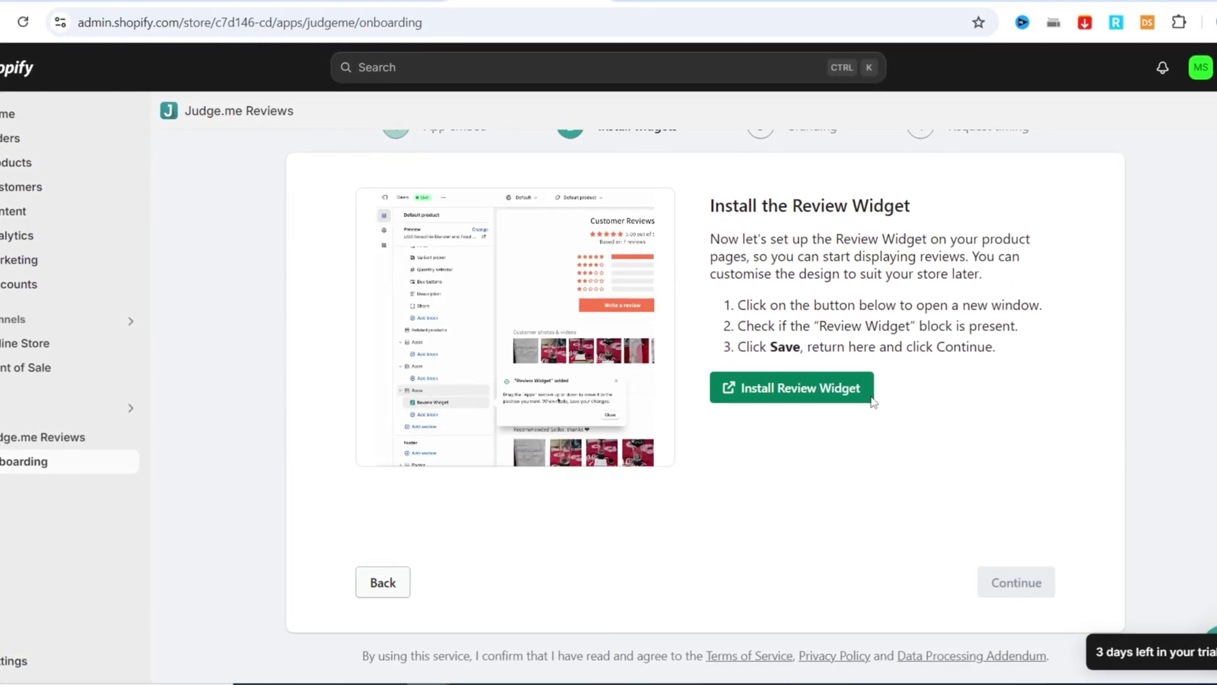
# - Install the Review Widget on the default product template of the theme
pyautogui.click(786, 389)
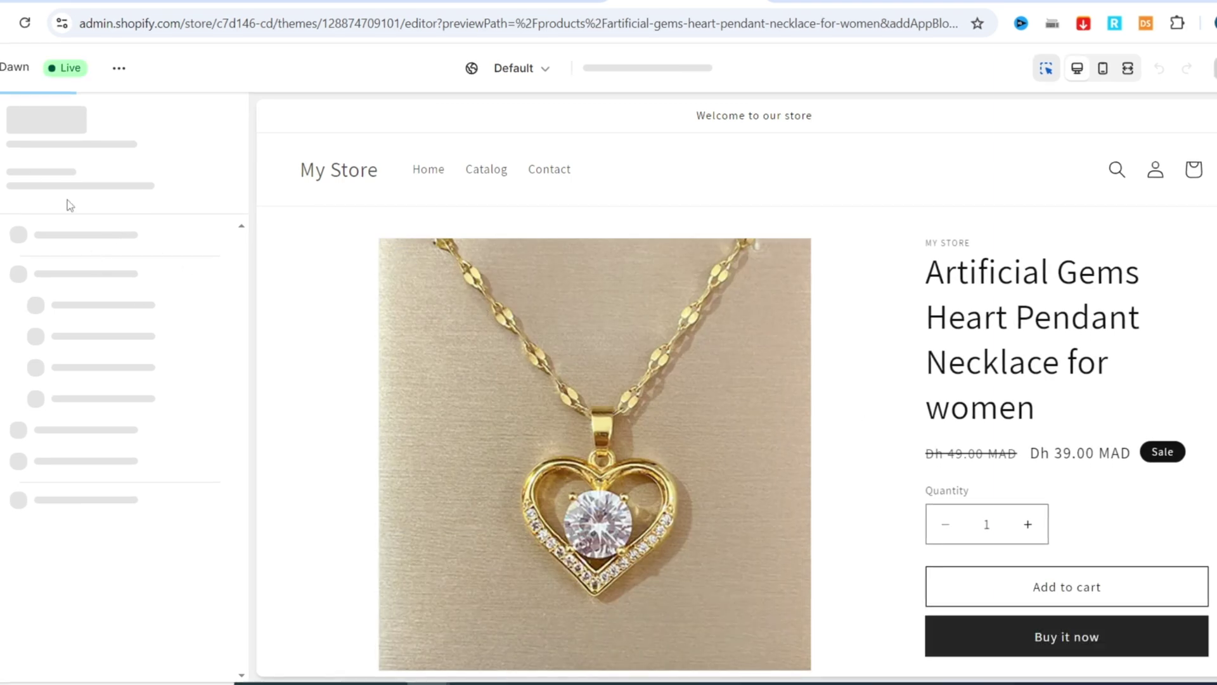
pyautogui.moveTo(125, 255)
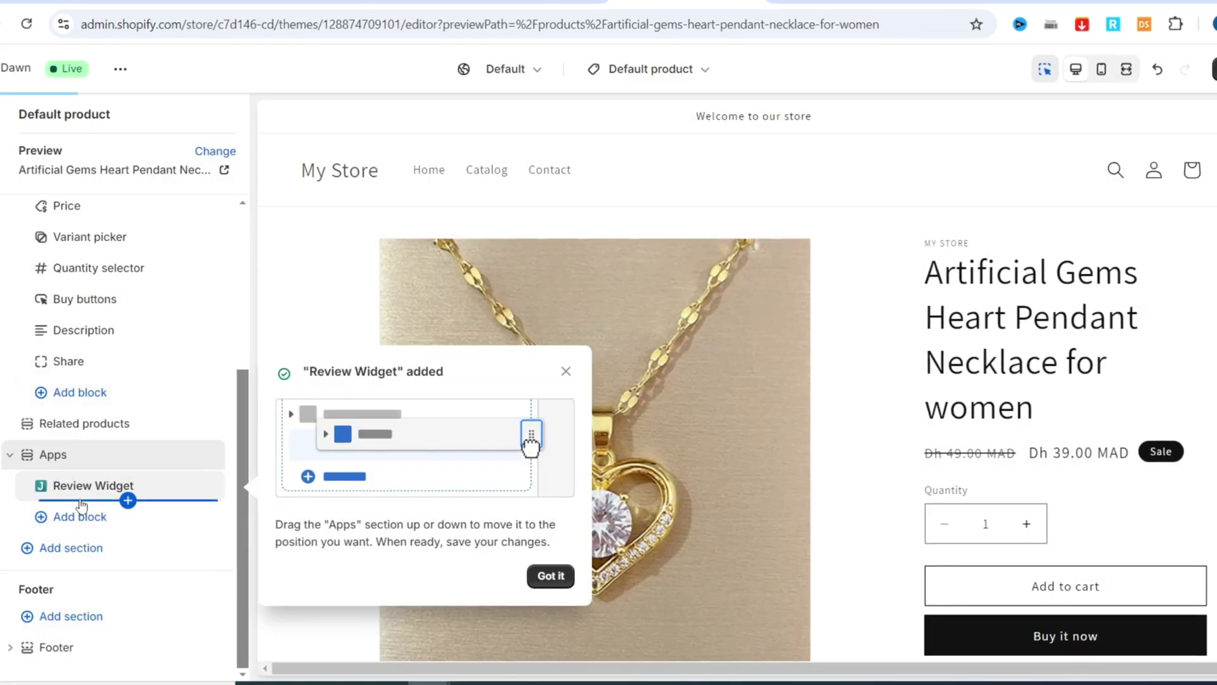
pyautogui.moveTo(127, 493)
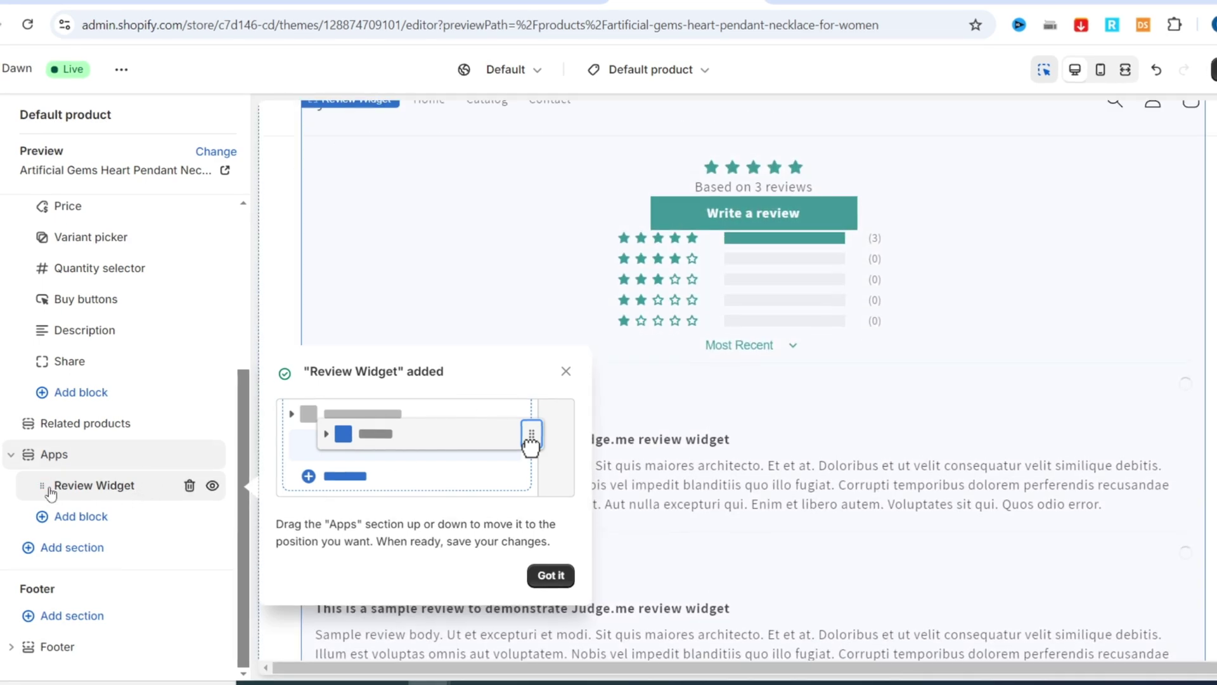
# - Try repositioning the Review Widget in the product template and examine its placement in the page preview
pyautogui.moveTo(49, 490)
pyautogui.mouseDown()
pyautogui.moveTo(45, 416)
pyautogui.moveTo(41, 484)
pyautogui.mouseUp()
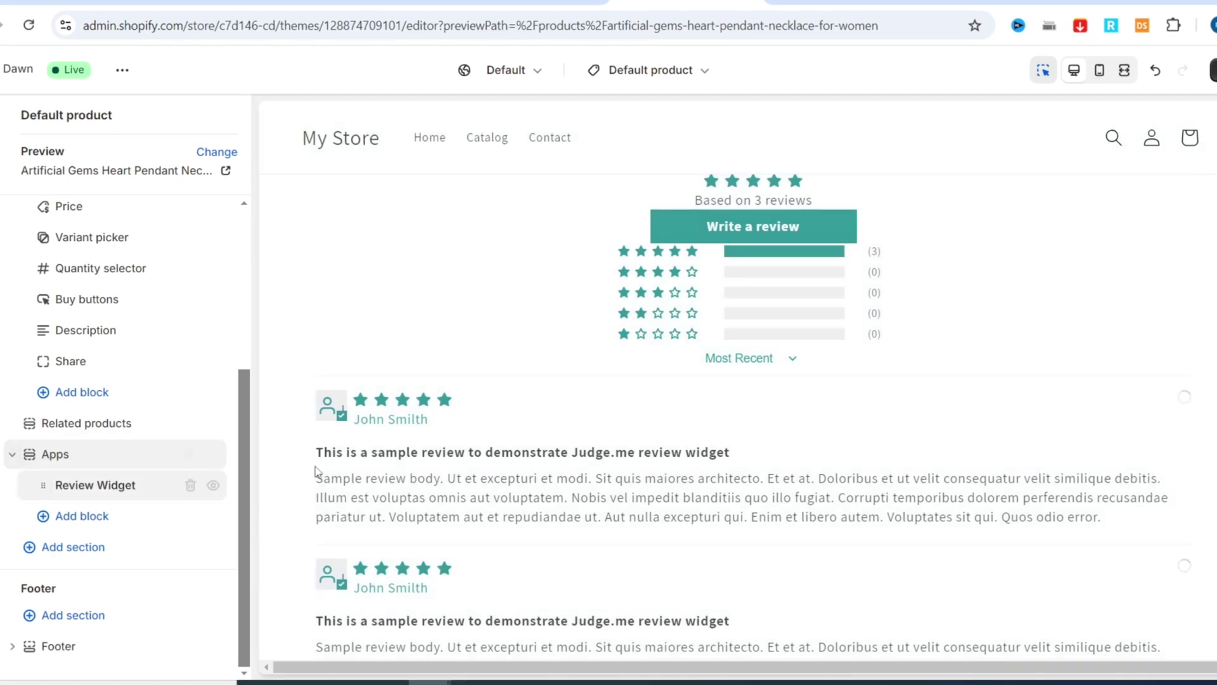
pyautogui.scroll(10, 608, 421)
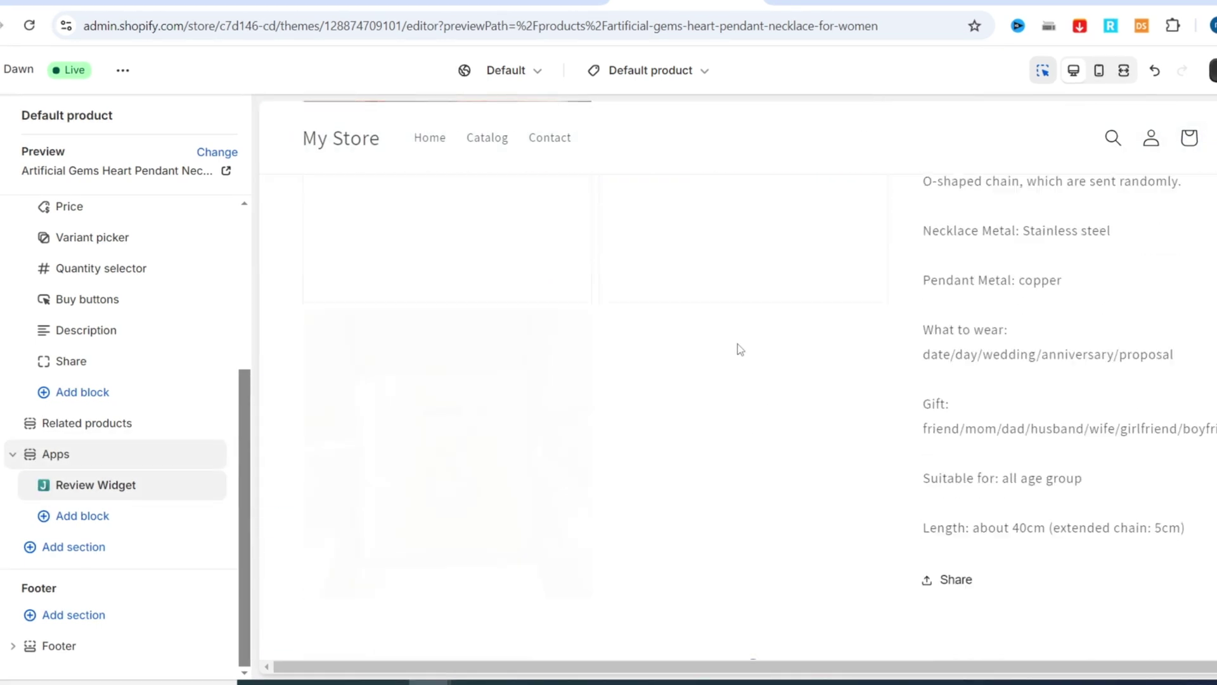
pyautogui.scroll(-10, 739, 347)
pyautogui.scroll(-2, 590, 435)
pyautogui.scroll(3, 589, 431)
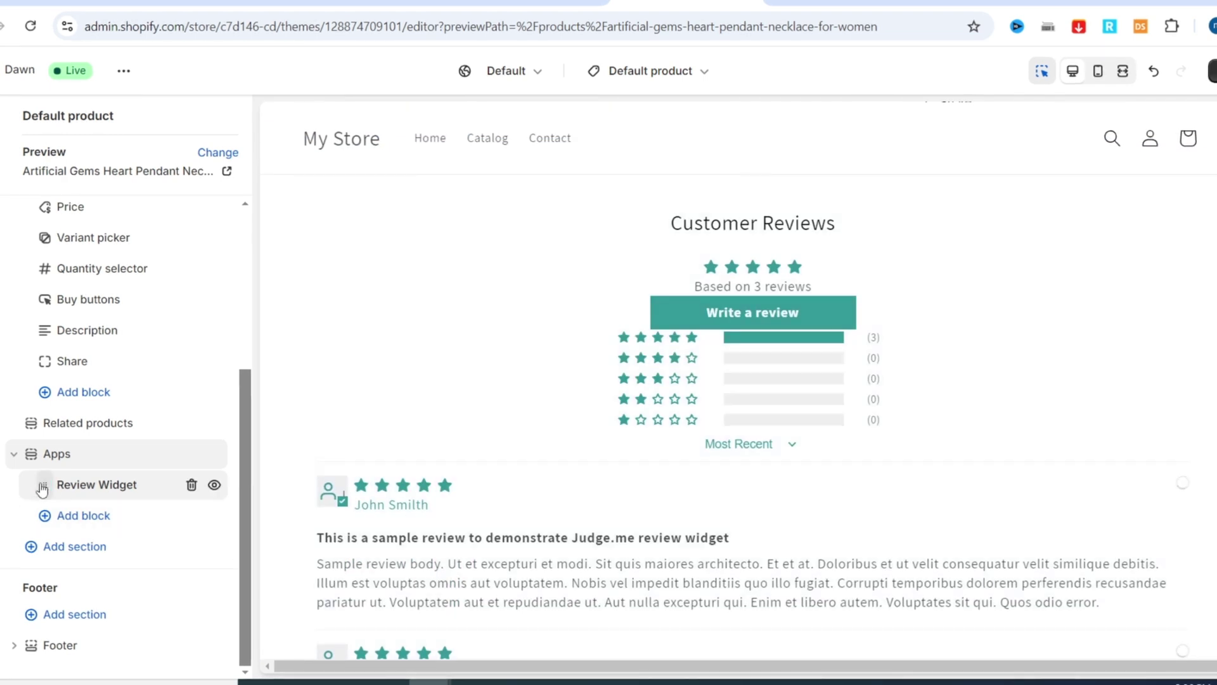
pyautogui.moveTo(42, 489); pyautogui.dragTo(21, 544)
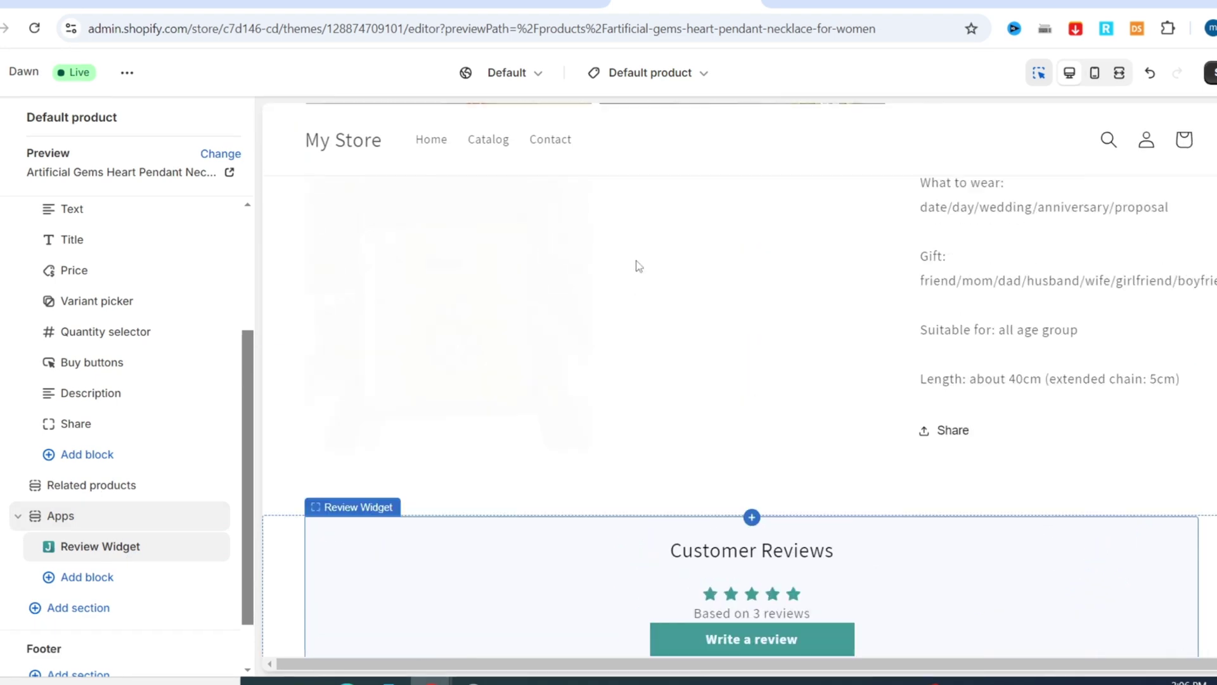
pyautogui.scroll(6, 761, 266)
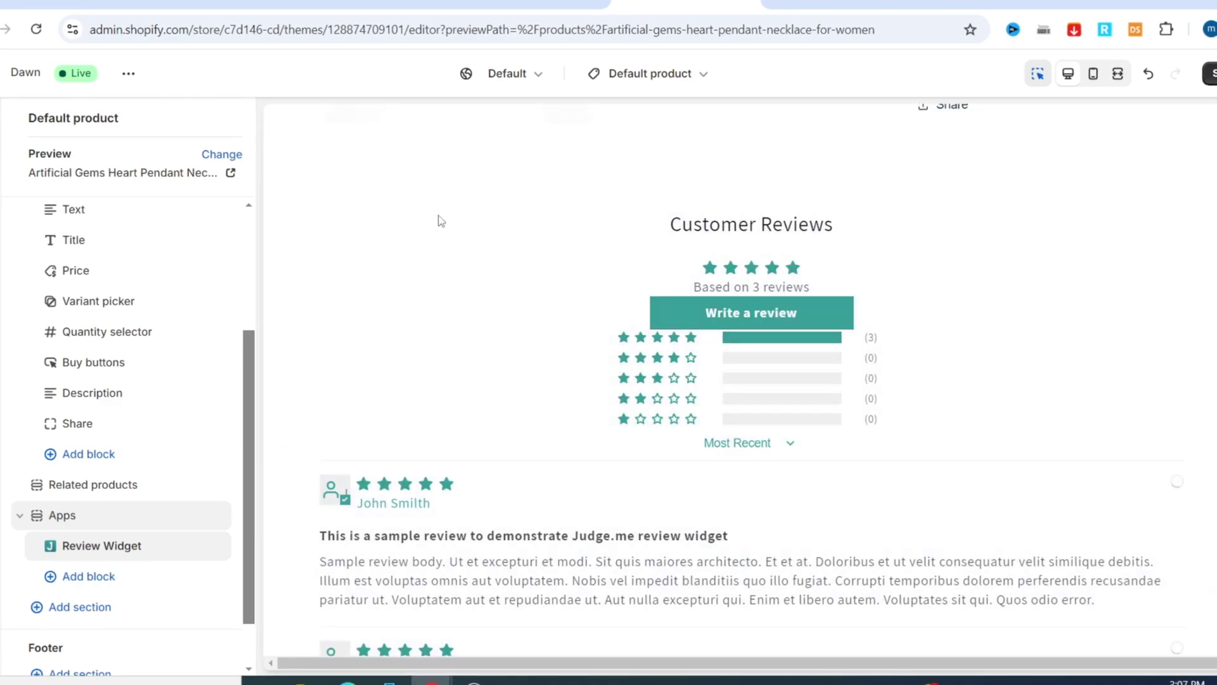
pyautogui.scroll(10, 612, 228)
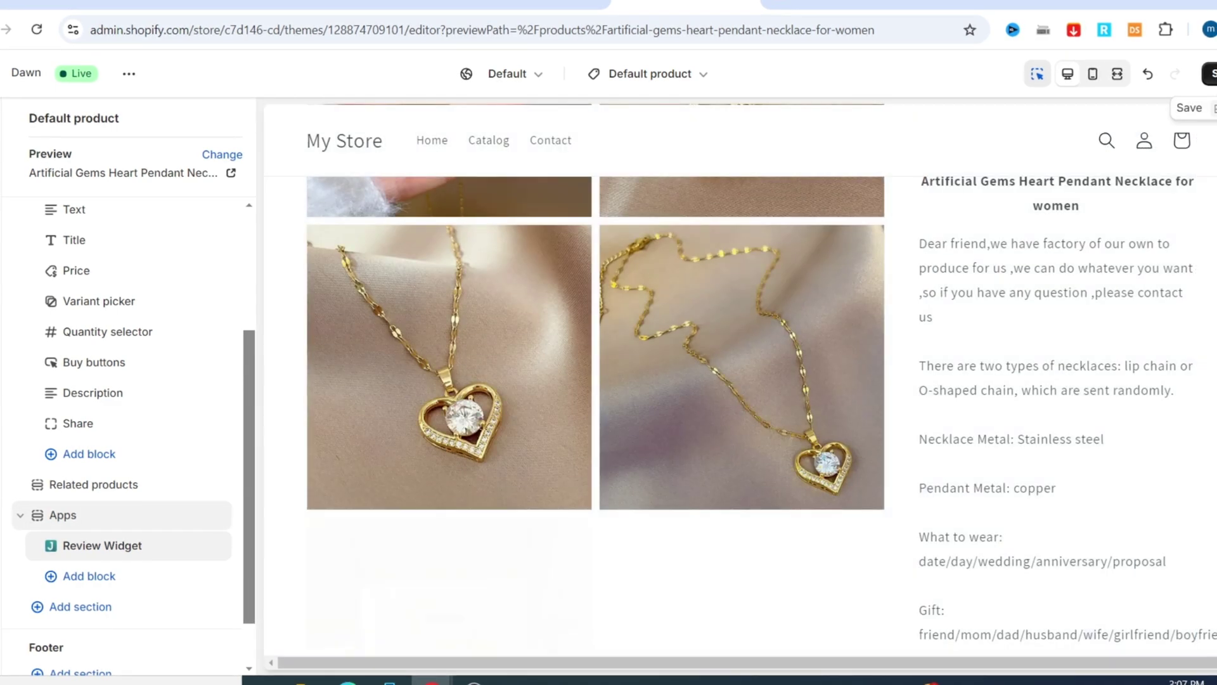
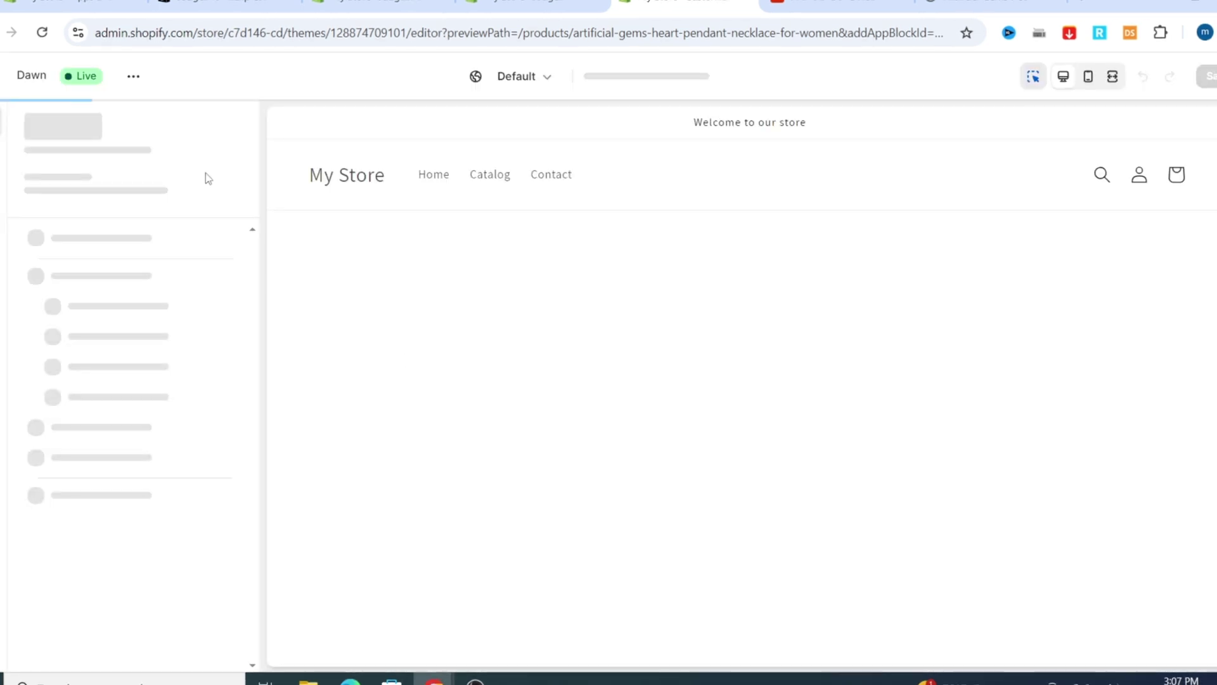
# - Examine where the added Star Ratings block sits in the product page preview and the template's block list
pyautogui.scroll(-2, 1002, 276)
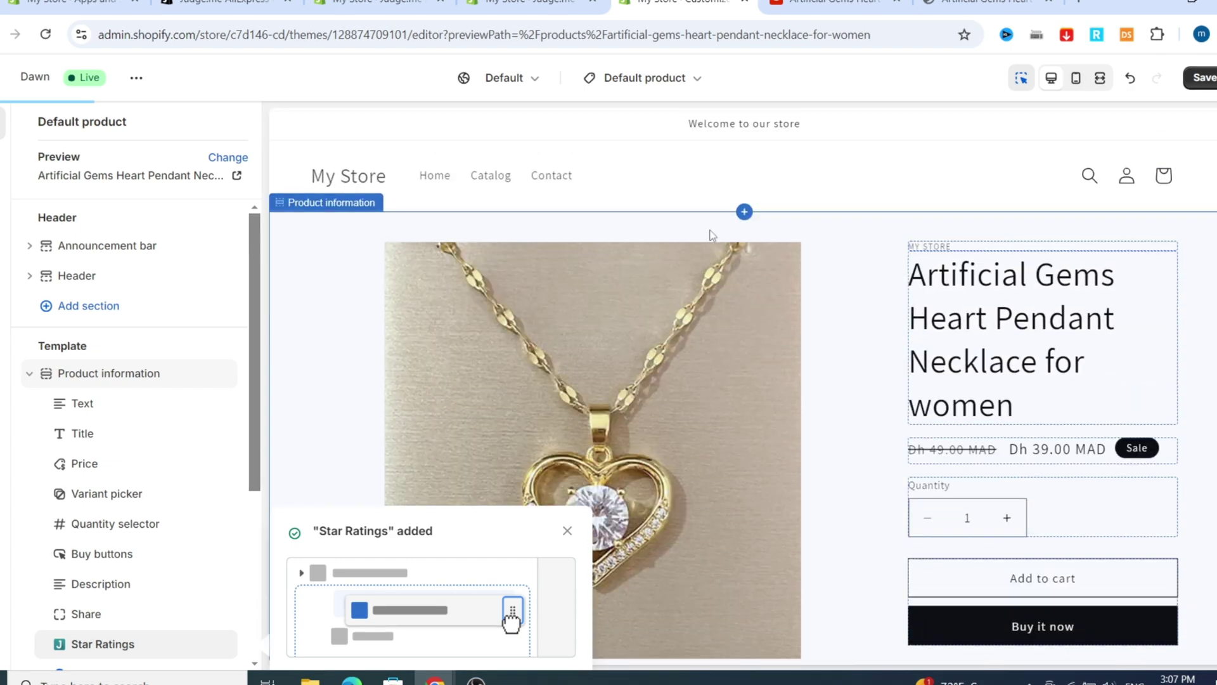
pyautogui.scroll(-8, 353, 342)
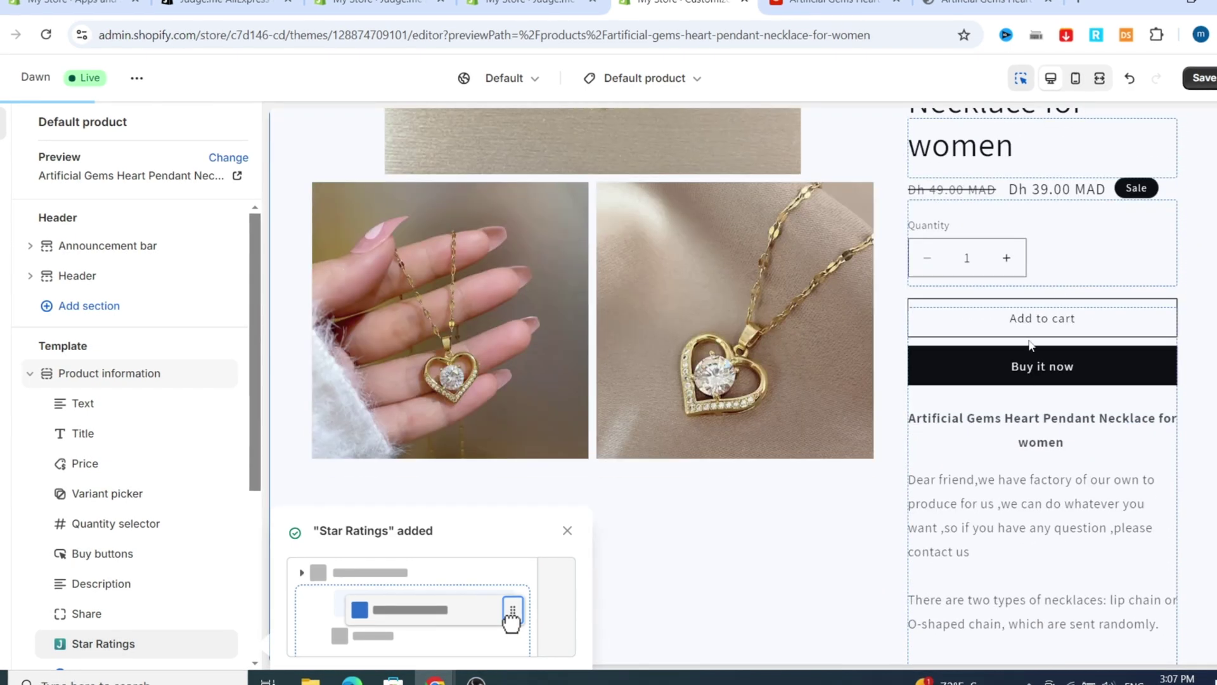
pyautogui.scroll(-4, 387, 482)
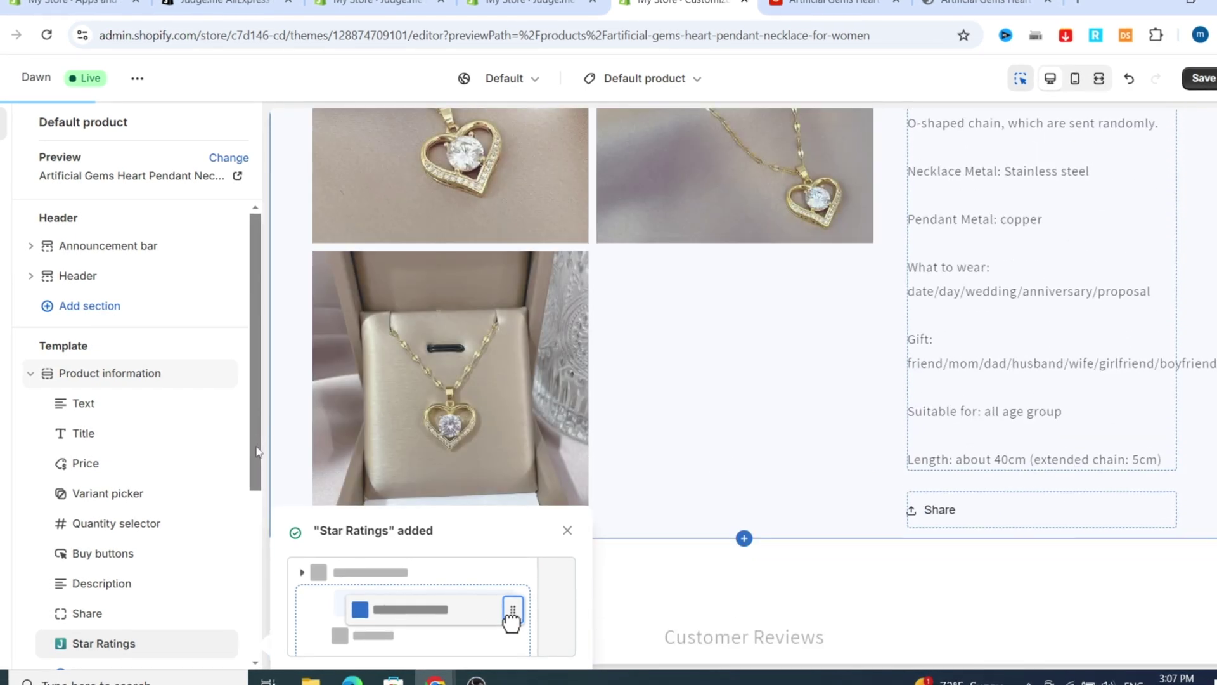
pyautogui.scroll(-2, 255, 501)
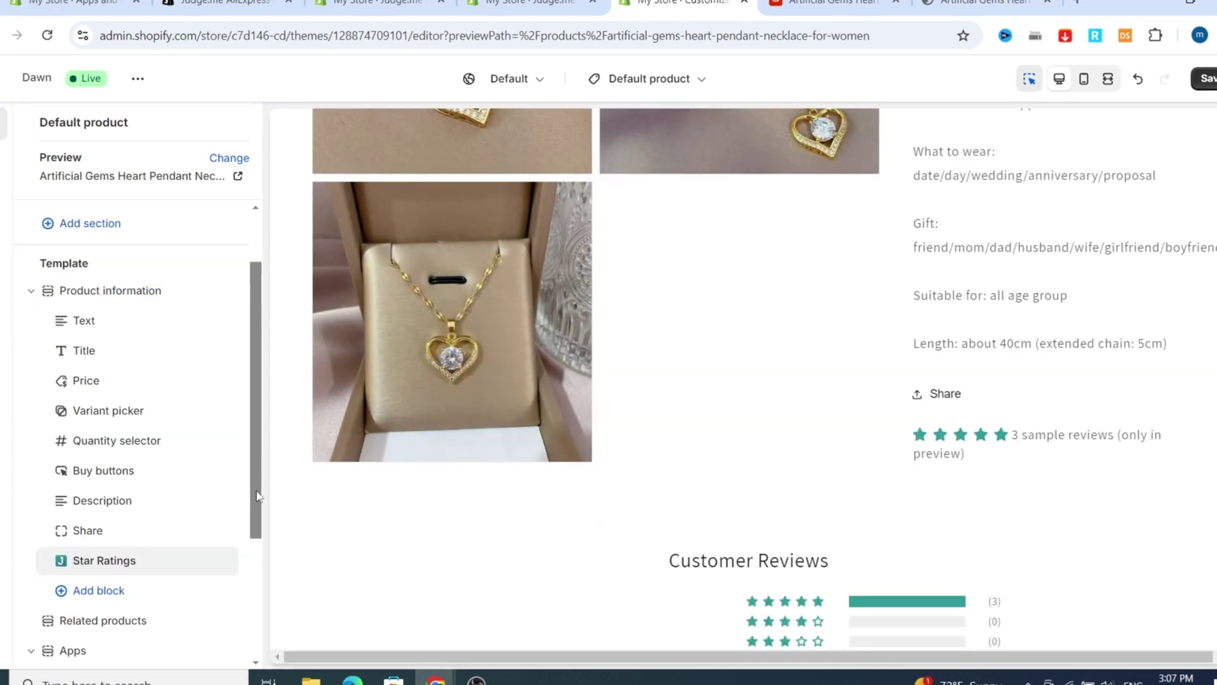
pyautogui.scroll(-1, 257, 501)
pyautogui.scroll(-1, 256, 501)
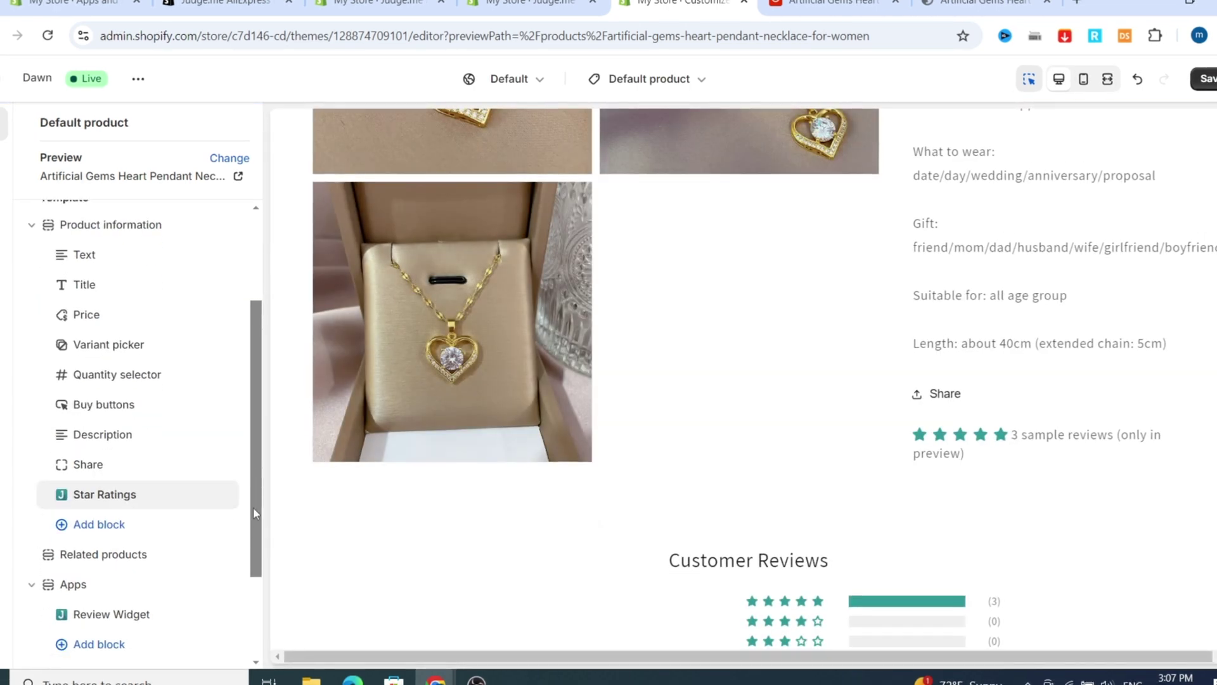
pyautogui.click(84, 499)
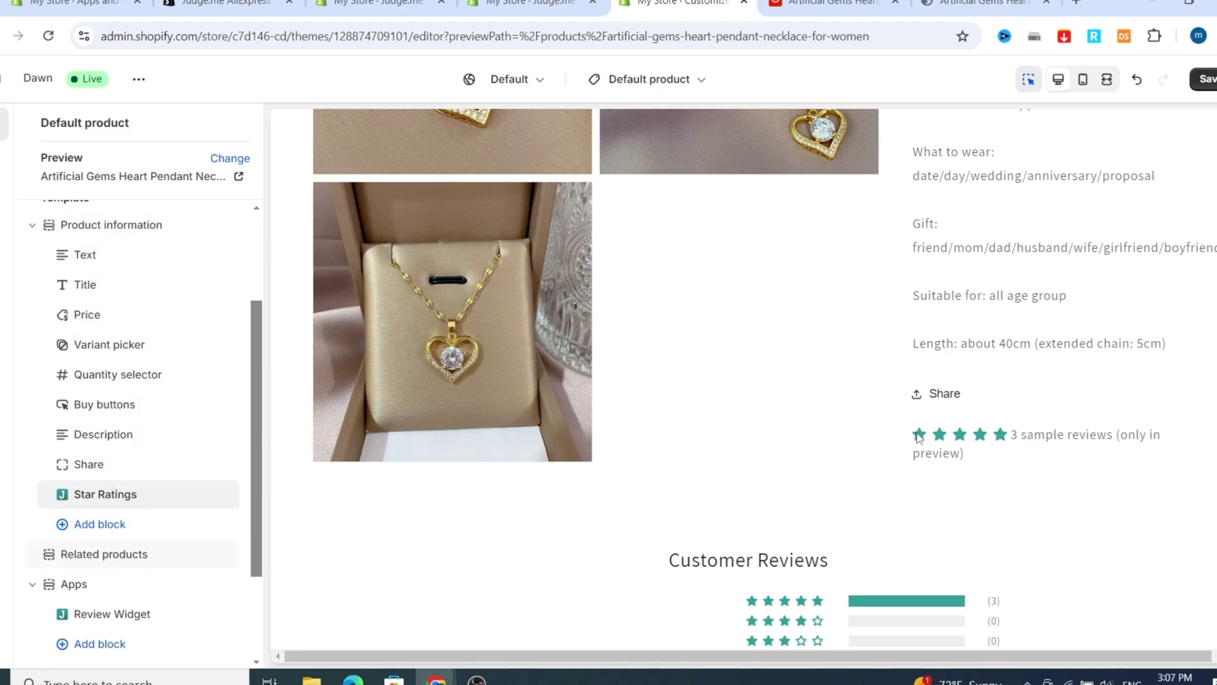
# - Move the Star Ratings block directly beneath the Title block in the product information section
pyautogui.scroll(4, 1032, 312)
pyautogui.scroll(4, 1032, 312)
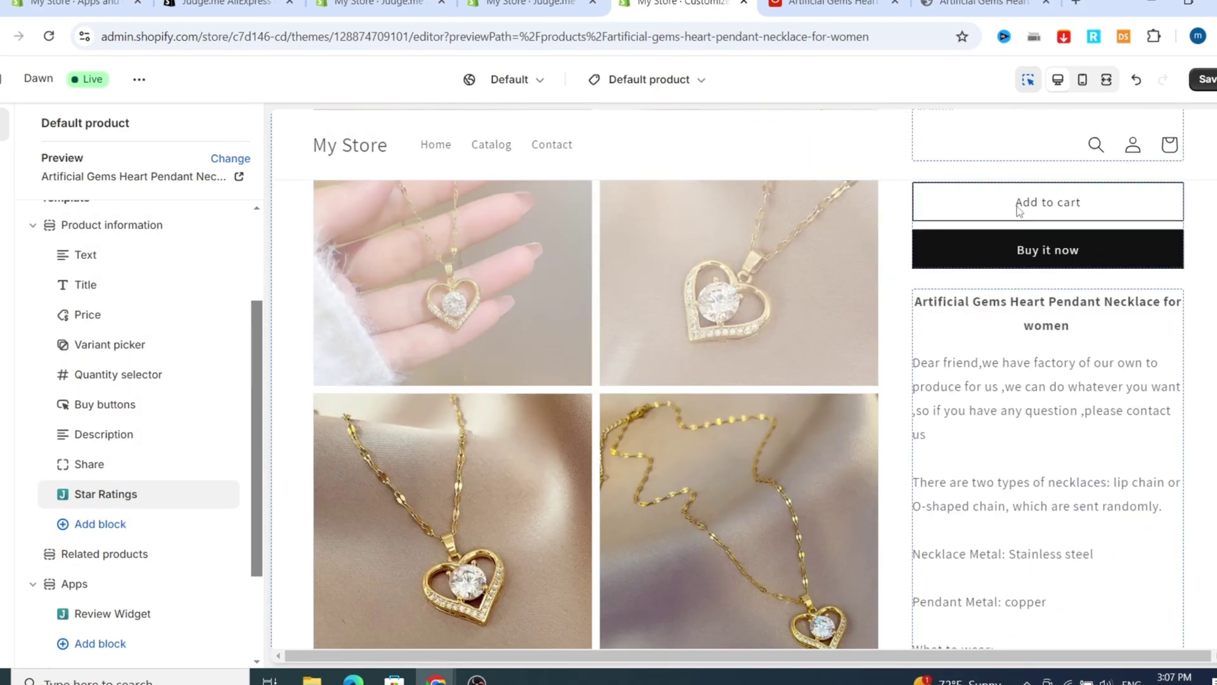
pyautogui.scroll(4, 1074, 253)
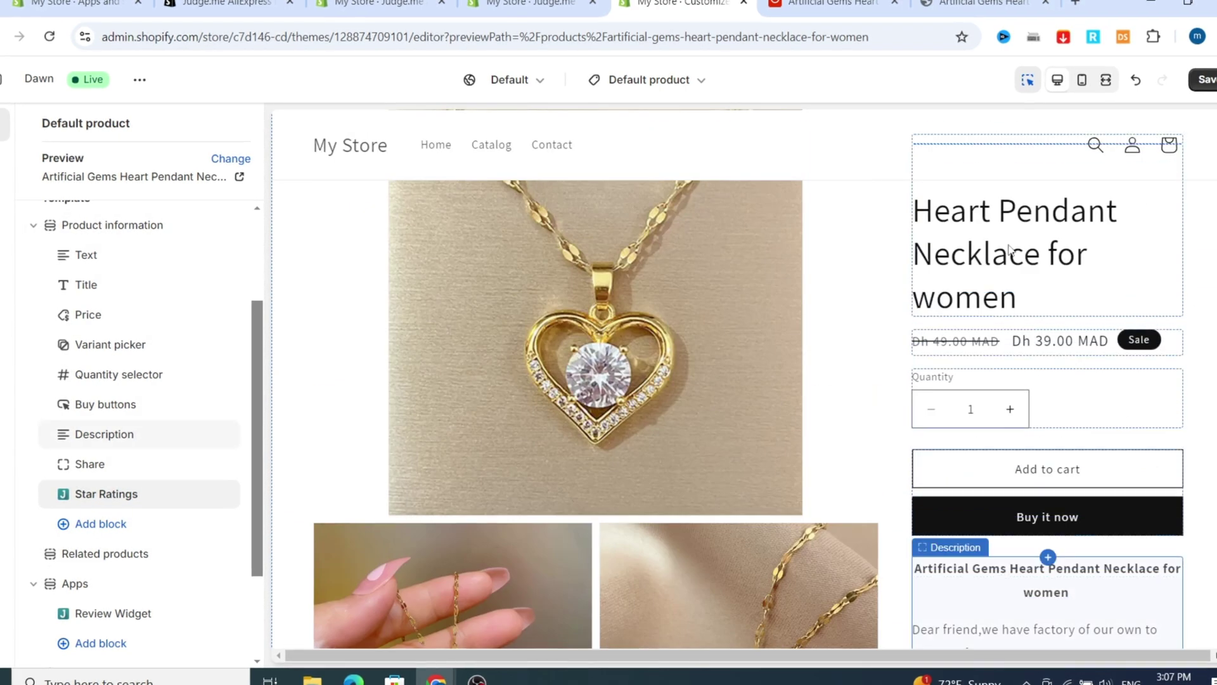
pyautogui.scroll(-1, 102, 536)
pyautogui.click(97, 536)
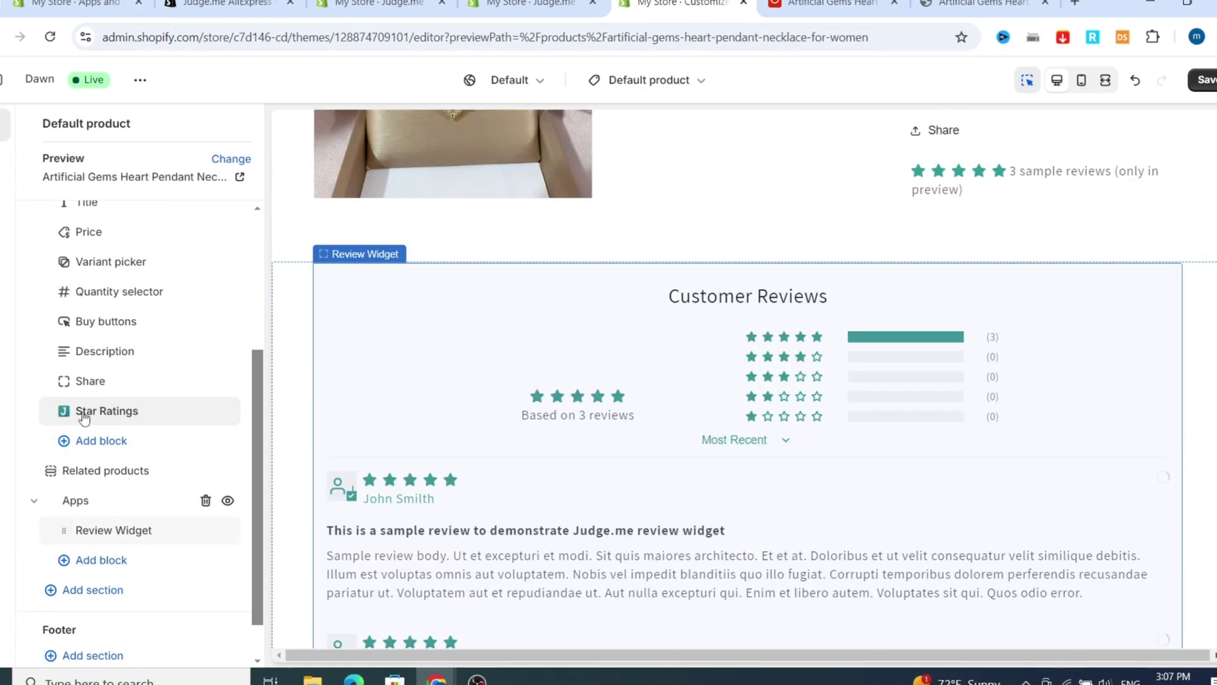
pyautogui.click(85, 414)
pyautogui.moveTo(84, 416); pyautogui.dragTo(63, 393)
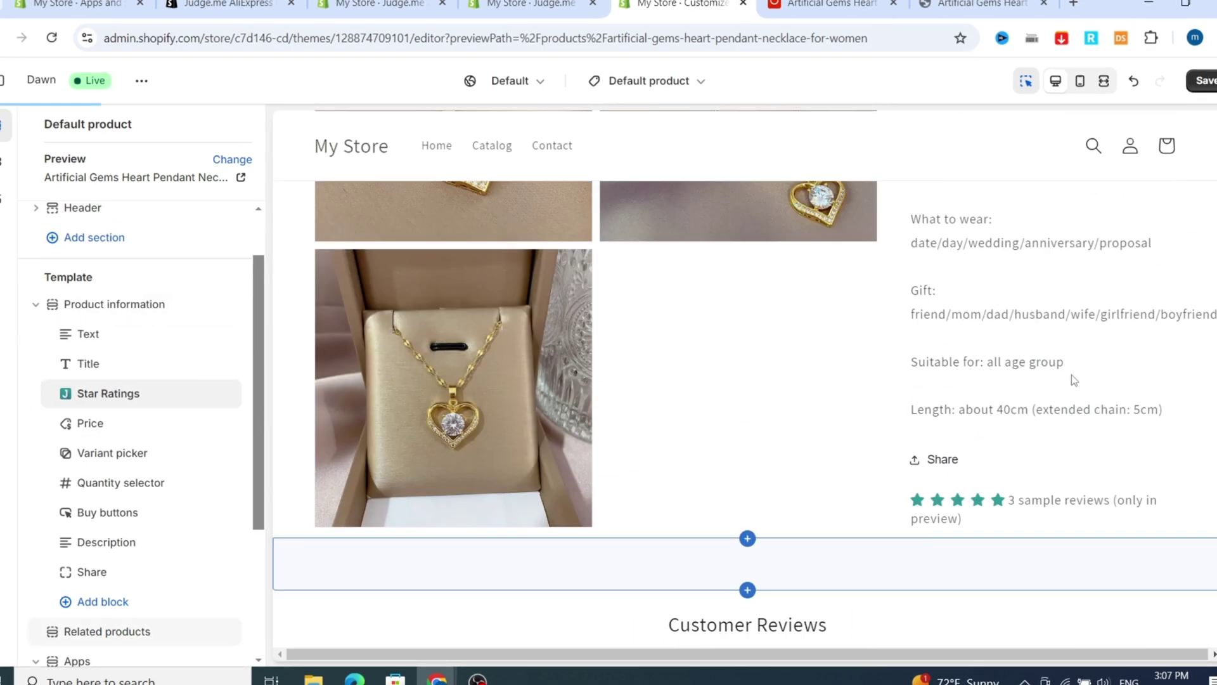
# - Check the star rating badge in the preview, save the product template and return to the Judge.me Reviews onboarding page
pyautogui.scroll(1, 1046, 355)
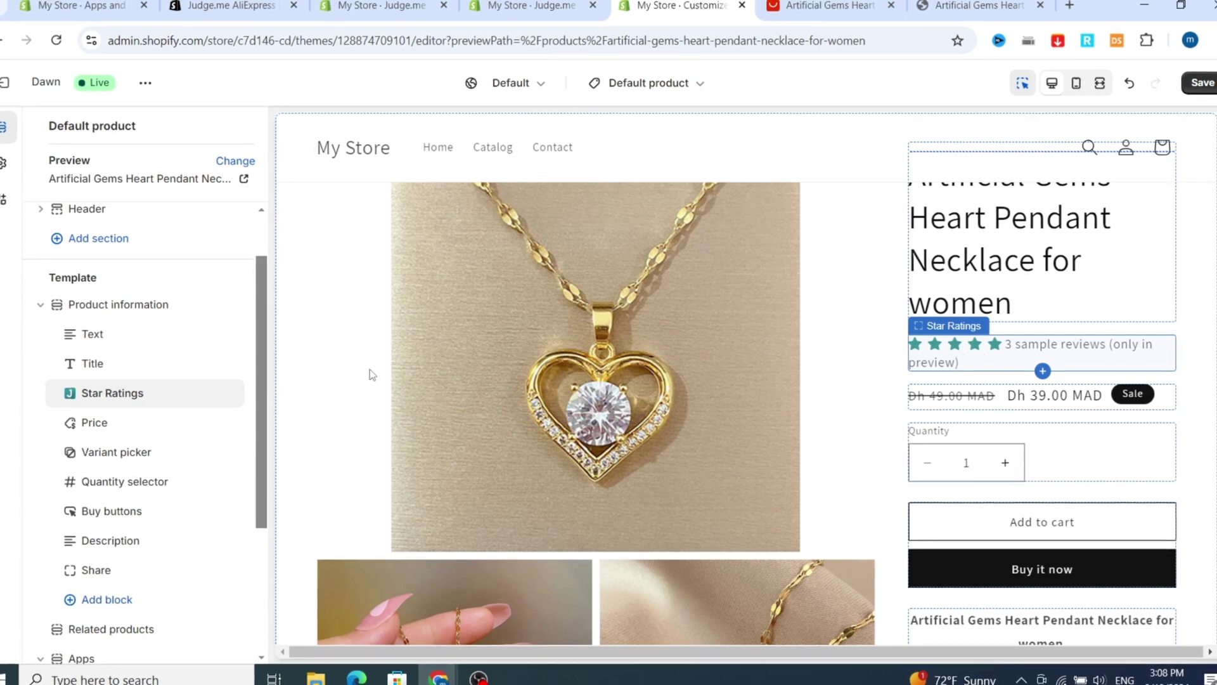
pyautogui.scroll(-3, 184, 298)
pyautogui.scroll(4, 109, 444)
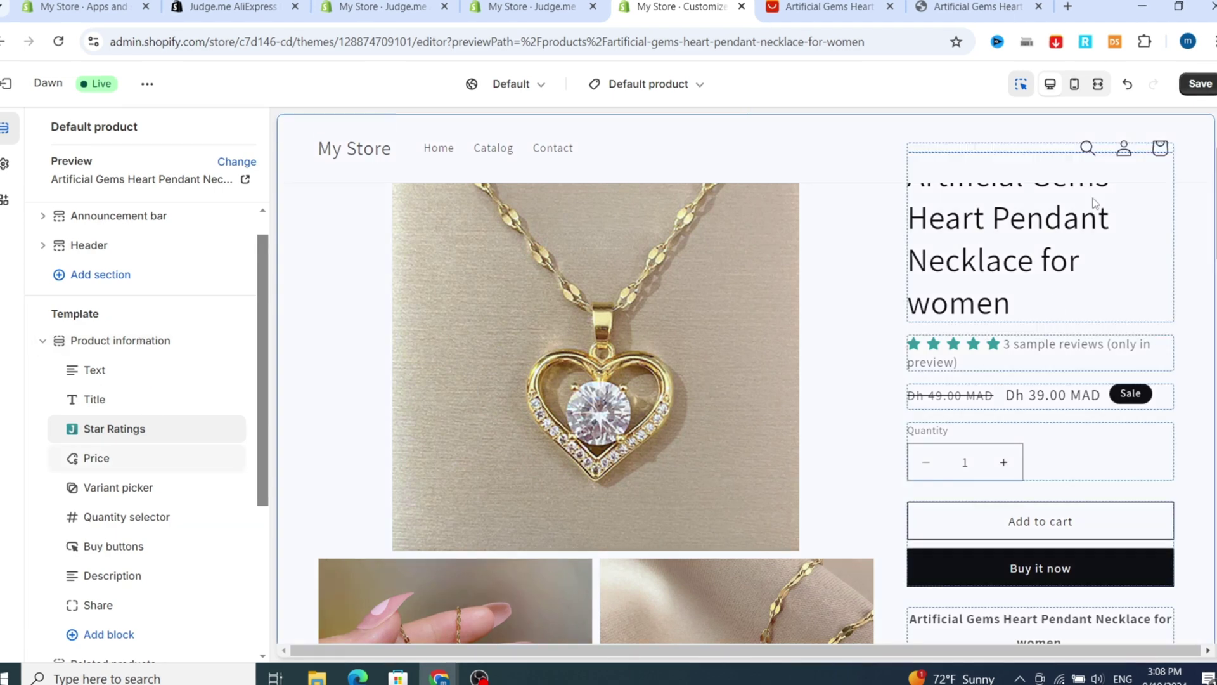
pyautogui.click(1200, 85)
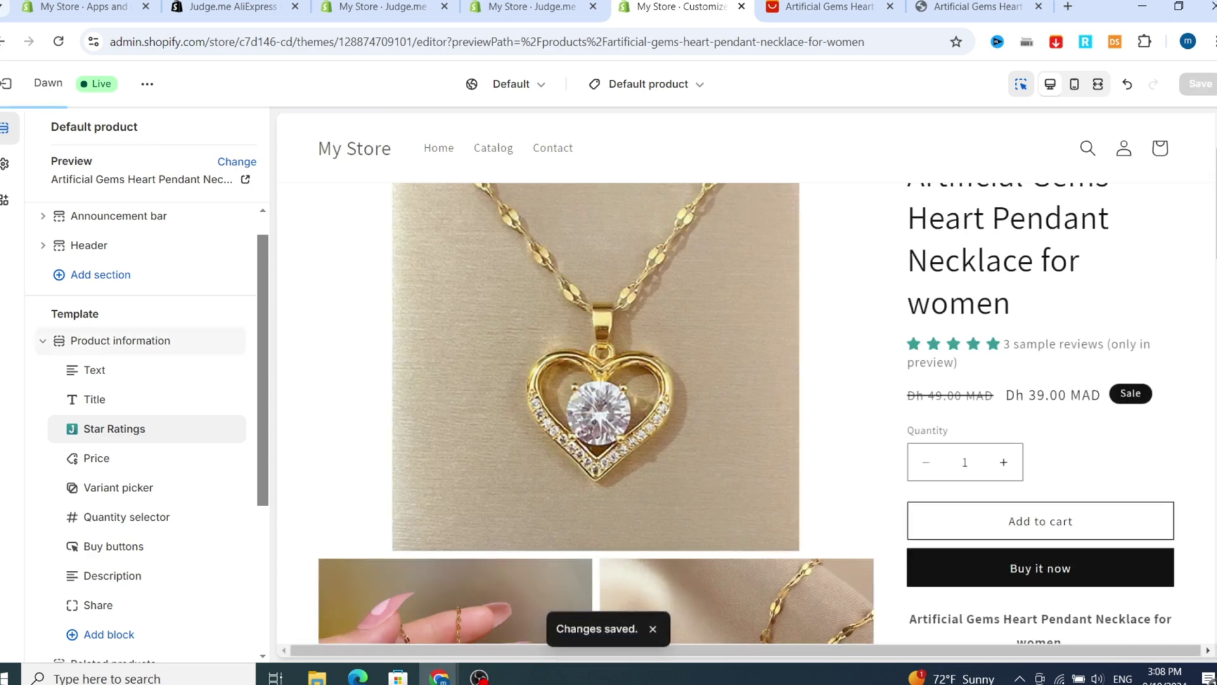
pyautogui.click(513, 6)
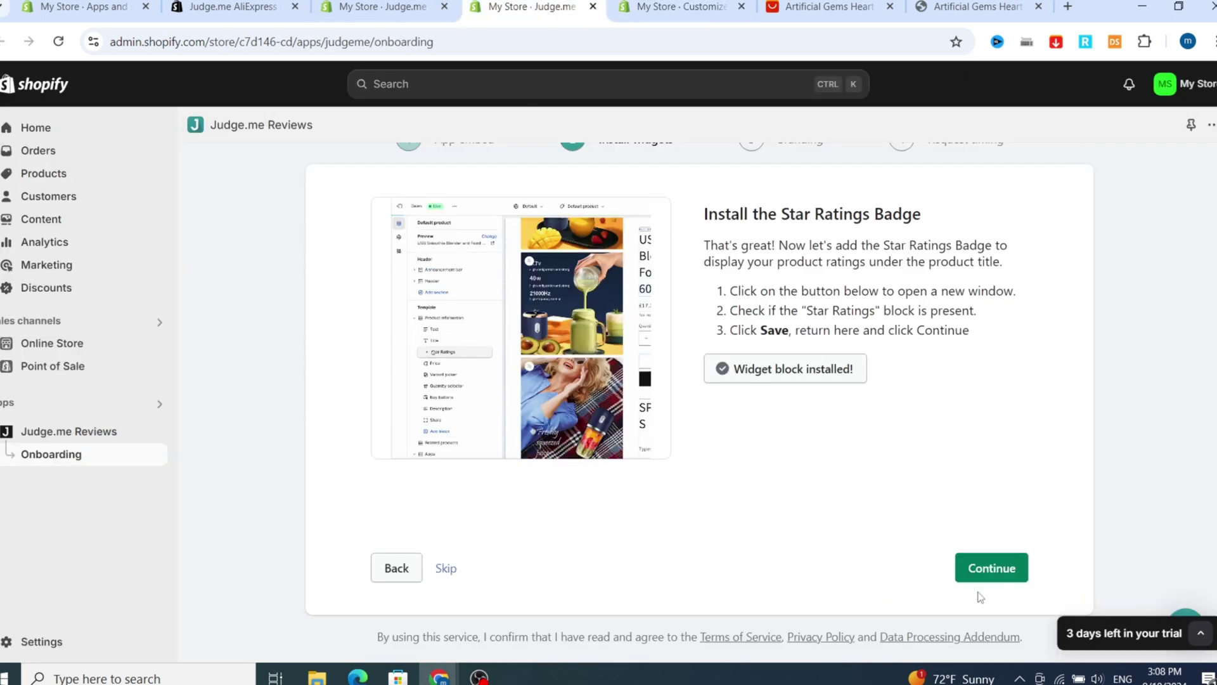
# - Continue past the Star Ratings Badge stage, set the branding star color to purple #AC42D4 and proceed to the request timing
pyautogui.click(988, 572)
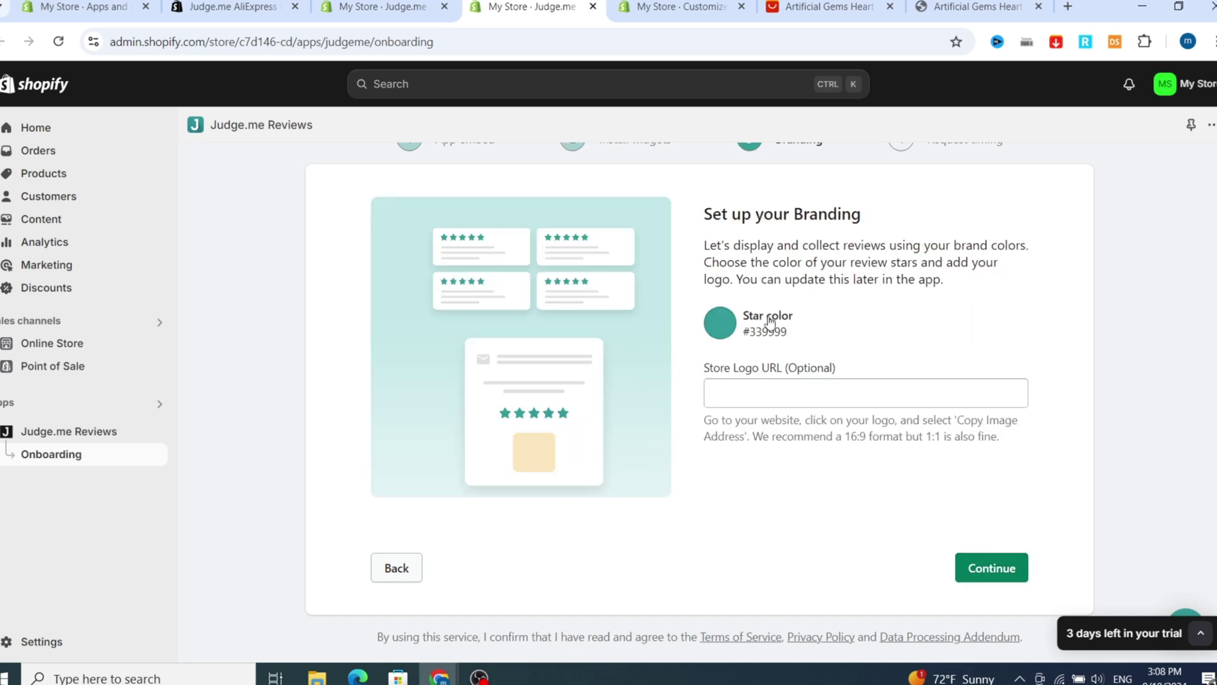
pyautogui.click(718, 334)
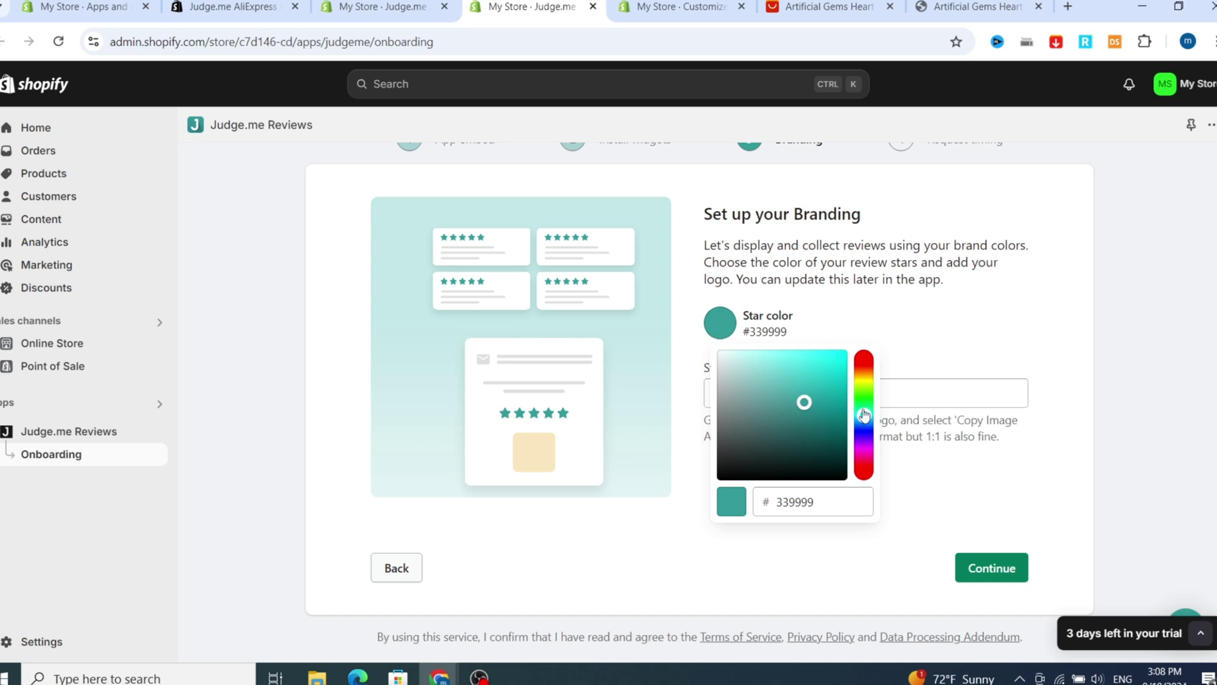
pyautogui.moveTo(865, 415); pyautogui.dragTo(865, 458)
pyautogui.click(807, 375)
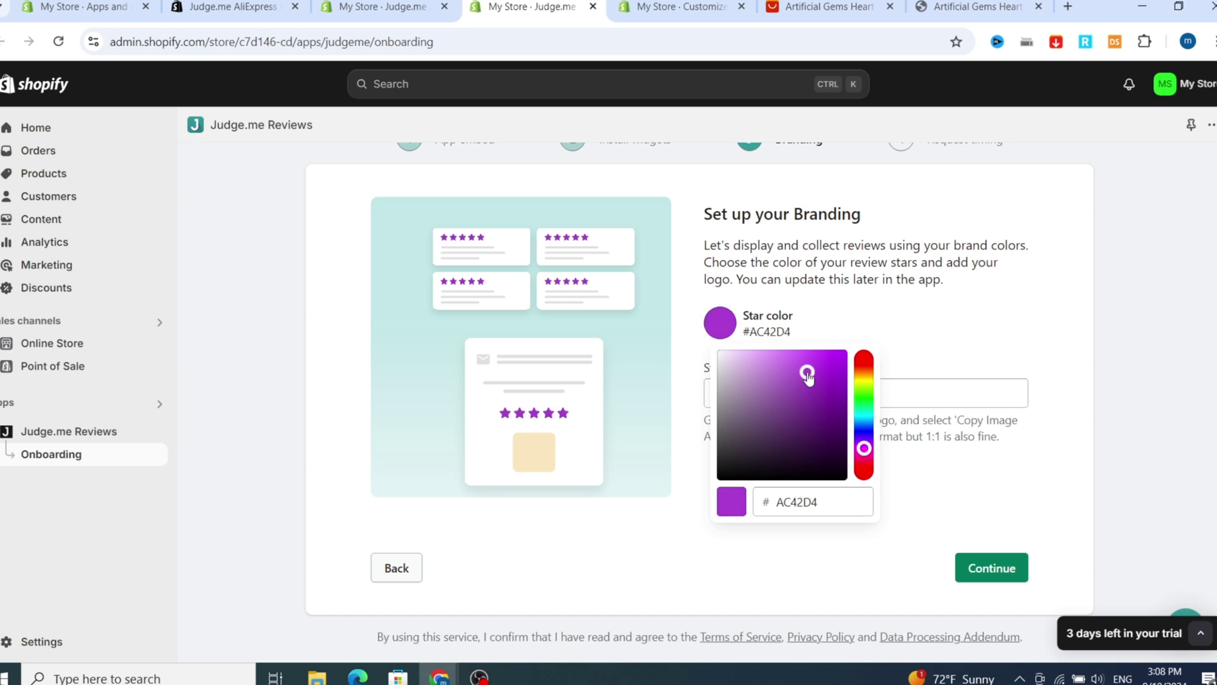
pyautogui.click(997, 573)
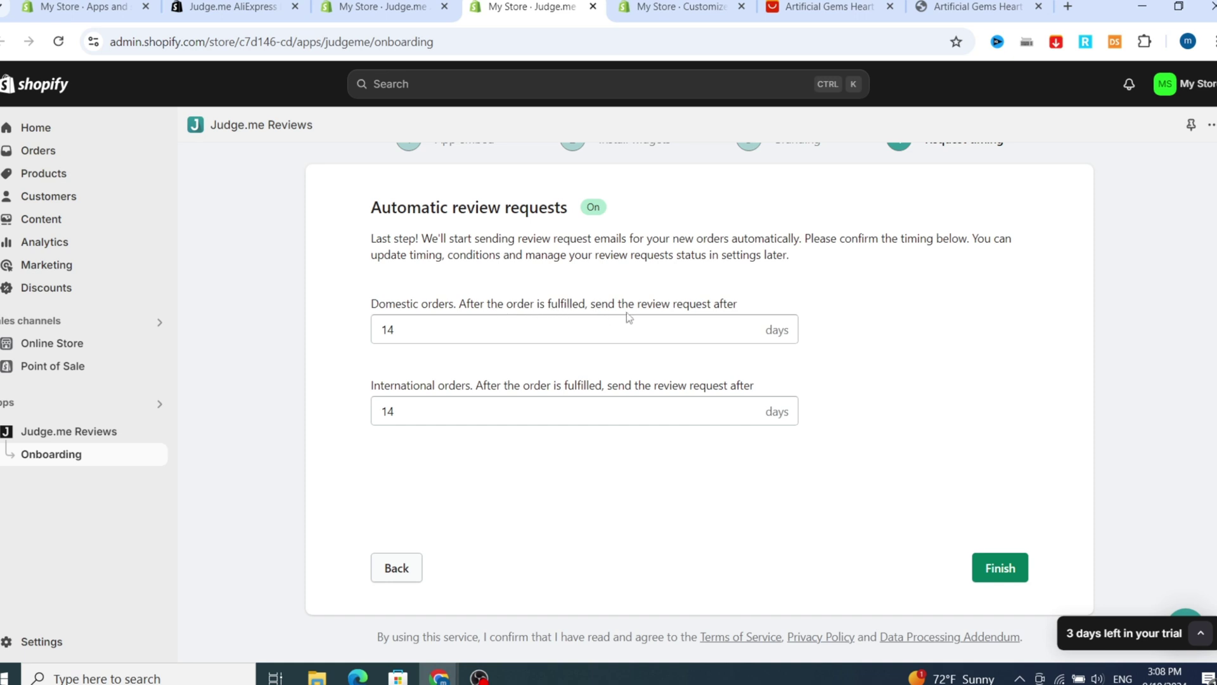
# - Set the automatic review request delay to 10 days for both domestic and international orders and finish the onboarding
pyautogui.click(751, 336)
pyautogui.click(751, 336)
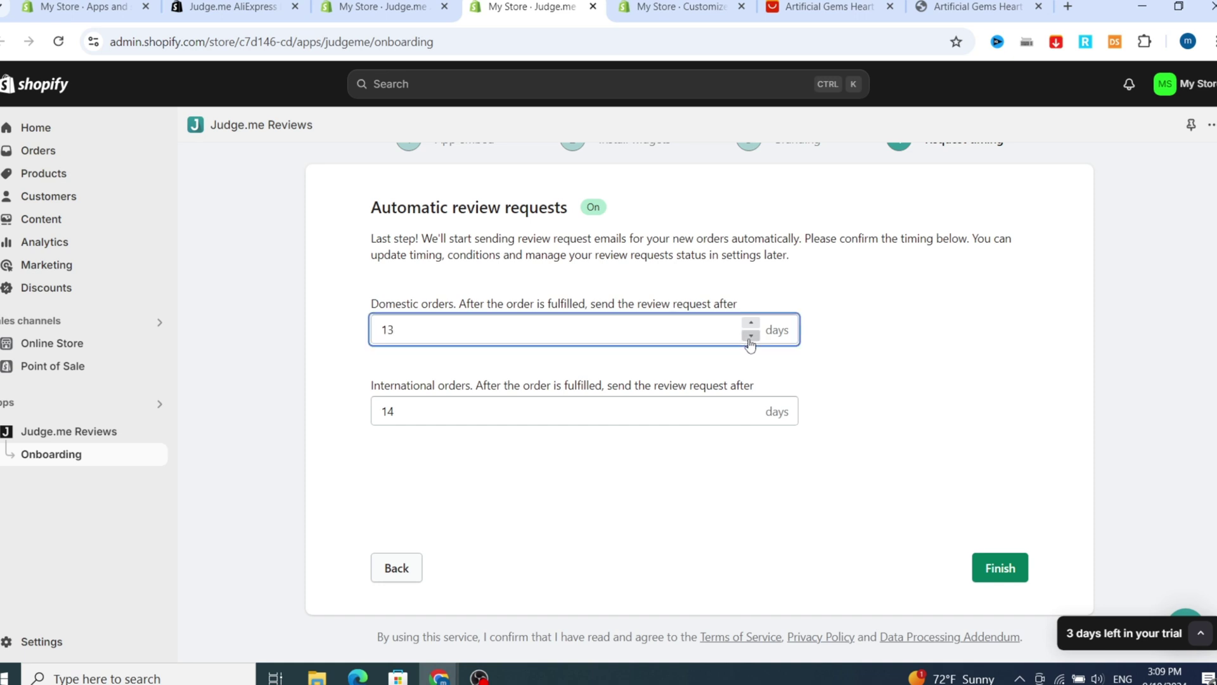
pyautogui.click(751, 336)
pyautogui.click(750, 336)
pyautogui.click(751, 418)
pyautogui.click(752, 417)
pyautogui.click(751, 418)
pyautogui.click(752, 418)
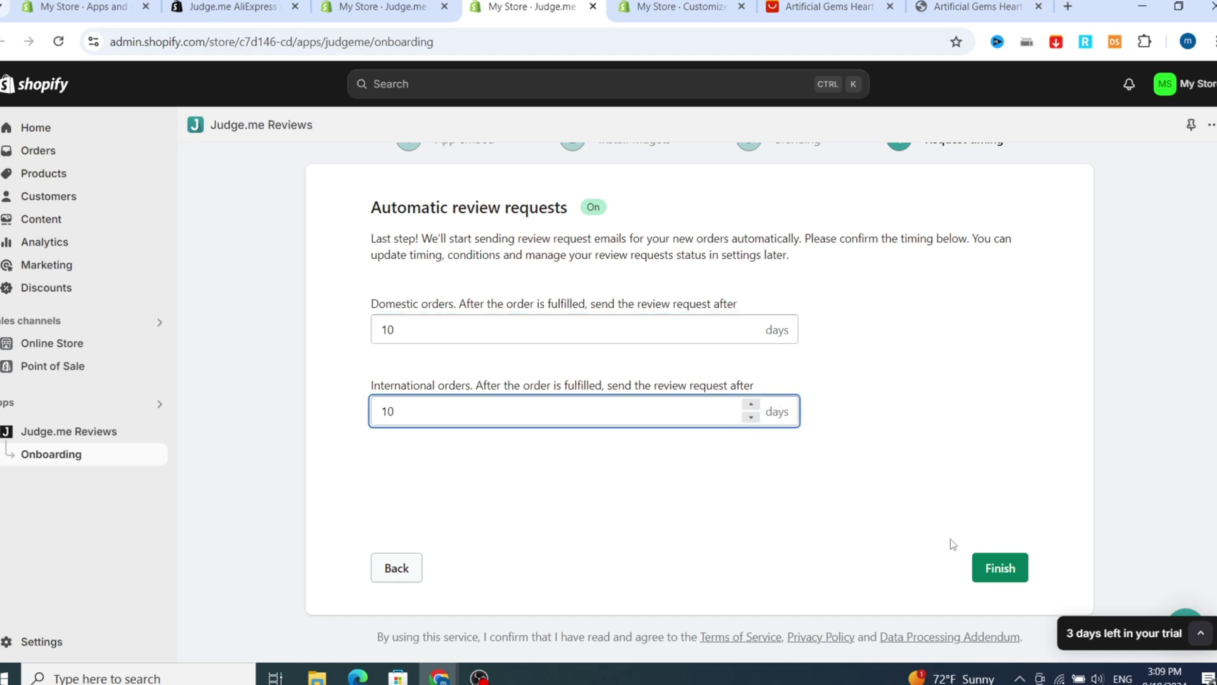
pyautogui.click(998, 568)
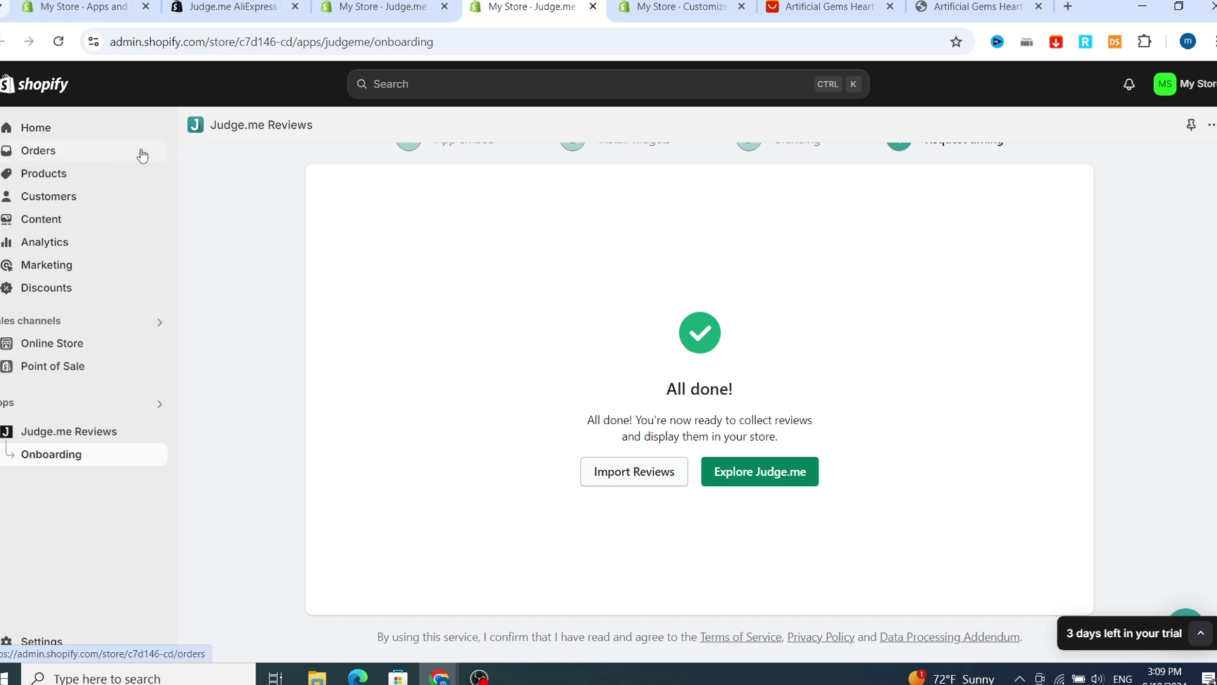
# - Return to the store home, open the Judge.me Reviews app and go to its General Settings
pyautogui.click(38, 92)
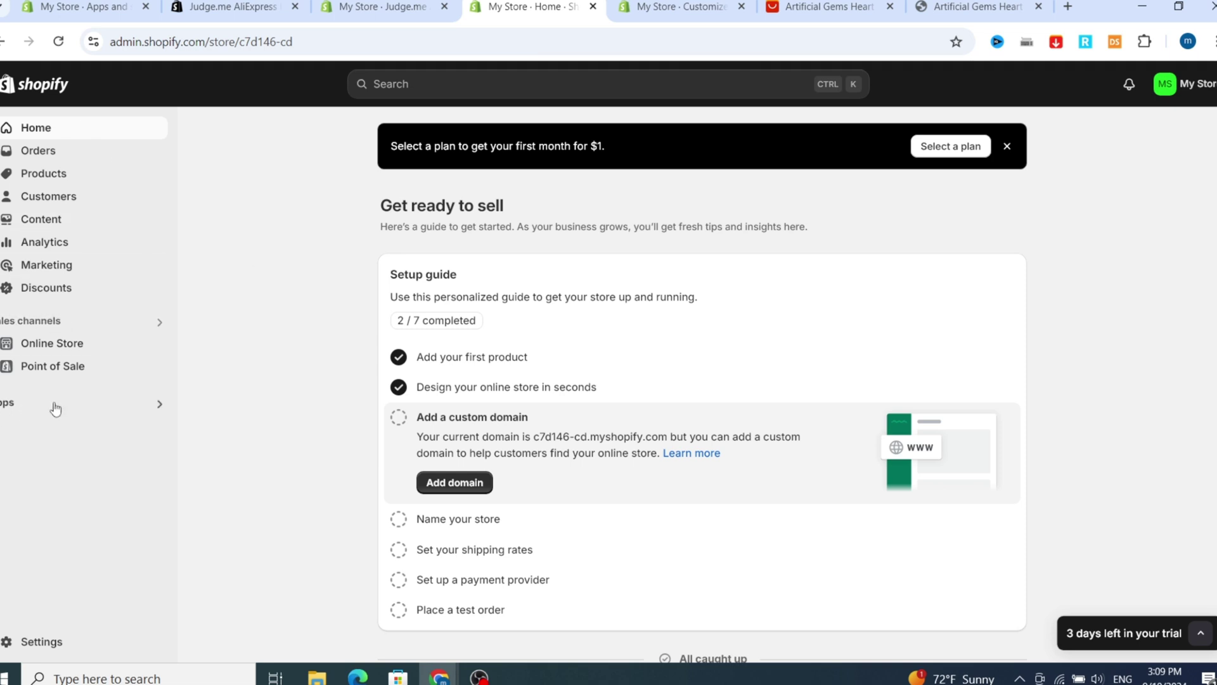
pyautogui.click(56, 408)
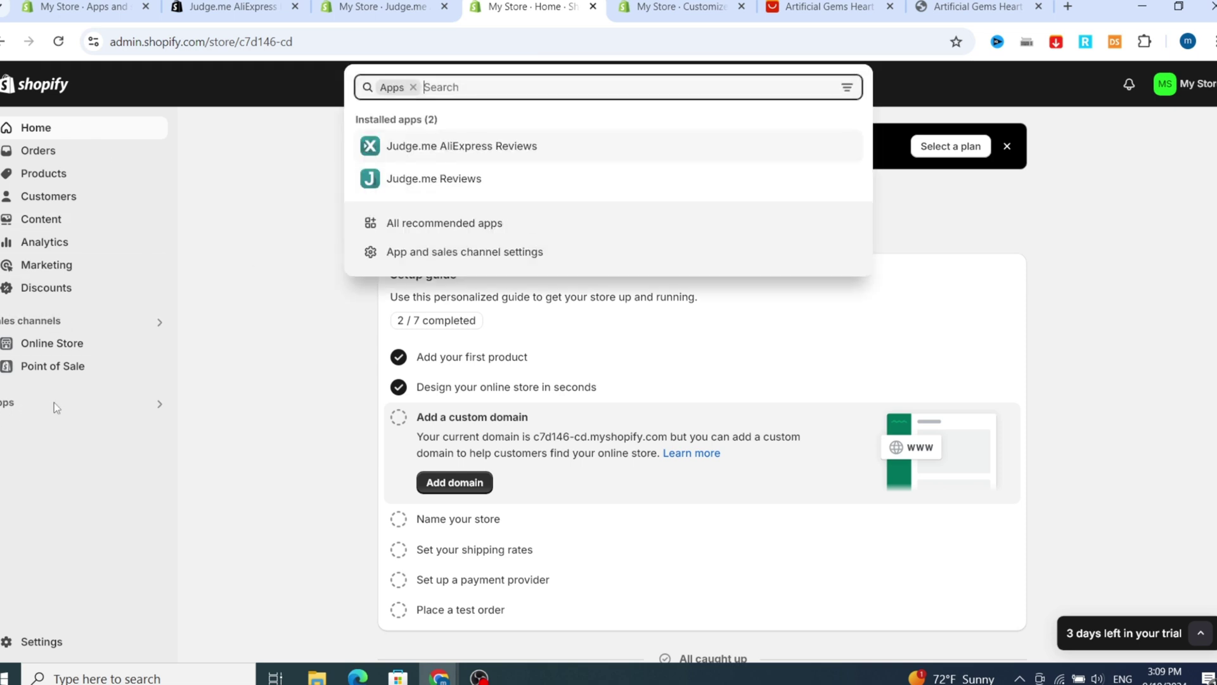
pyautogui.click(447, 181)
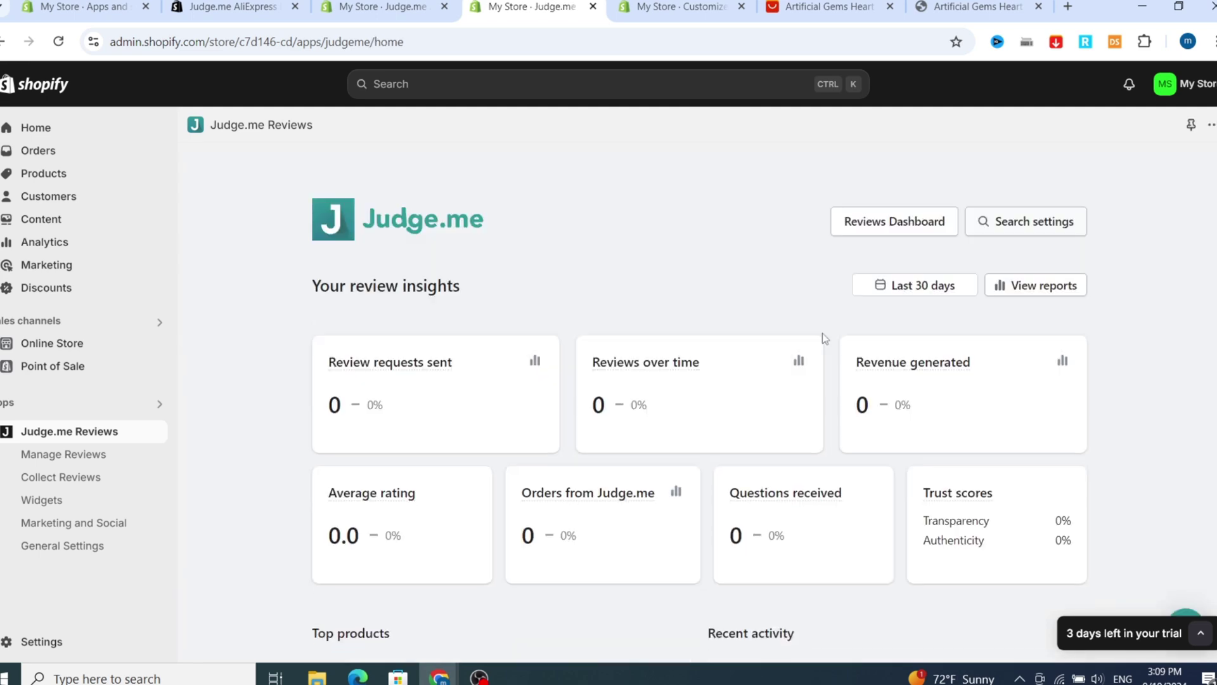
pyautogui.scroll(-1, 520, 336)
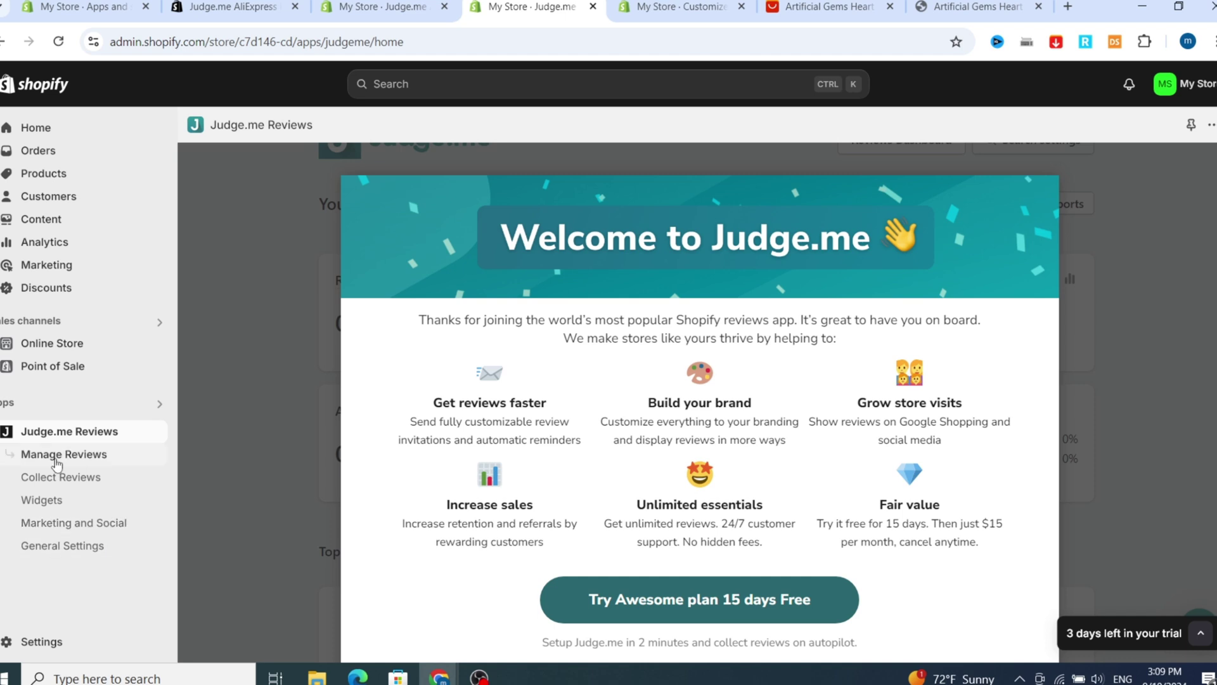
pyautogui.click(42, 550)
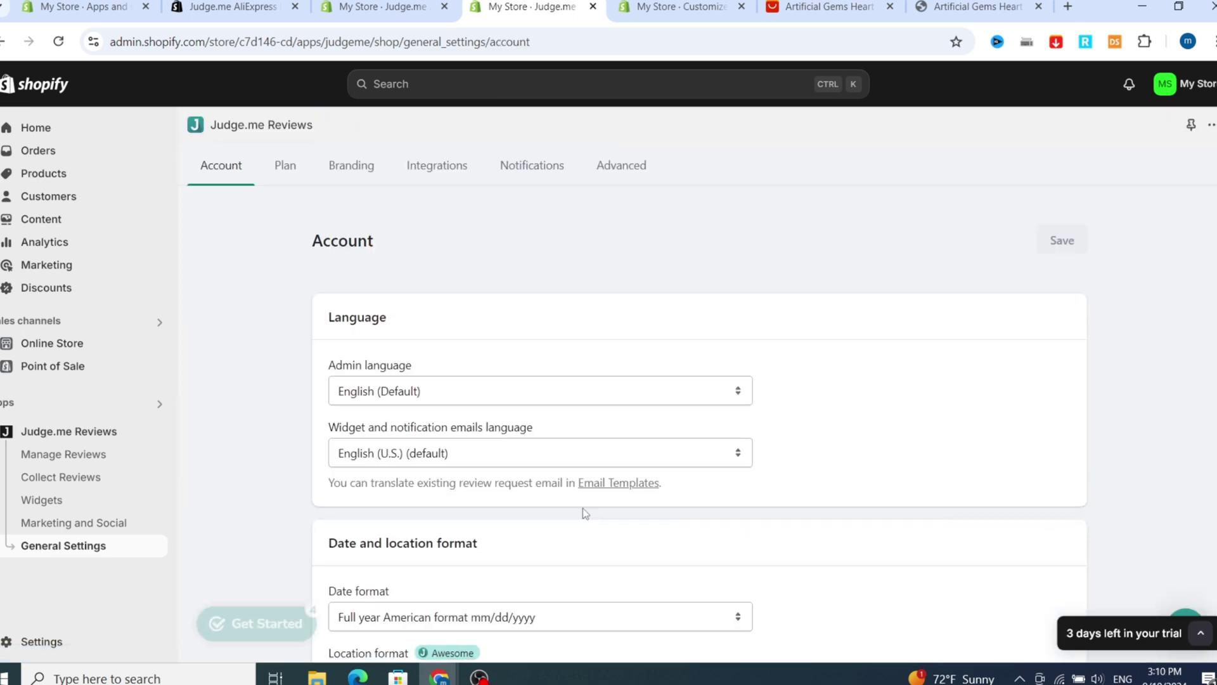
# - Examine the Account, Plan, Branding, Notifications and Advanced sections of the Judge.me Reviews general settings
pyautogui.scroll(-1, 318, 359)
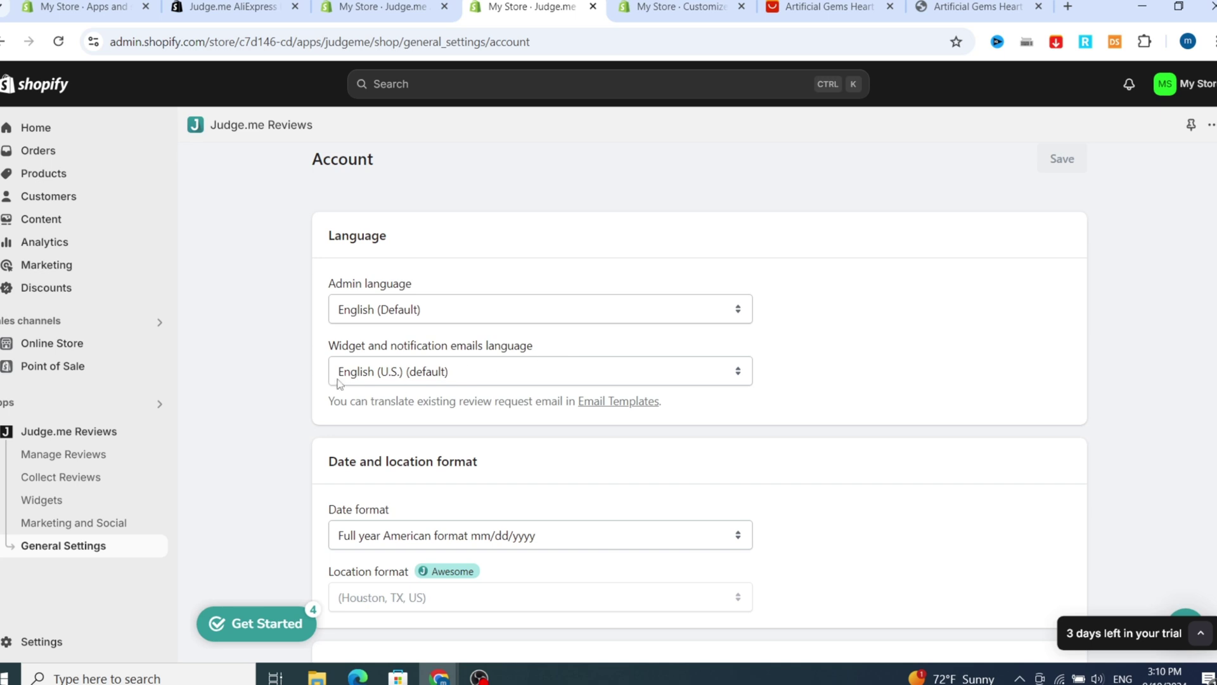
pyautogui.scroll(-1, 340, 385)
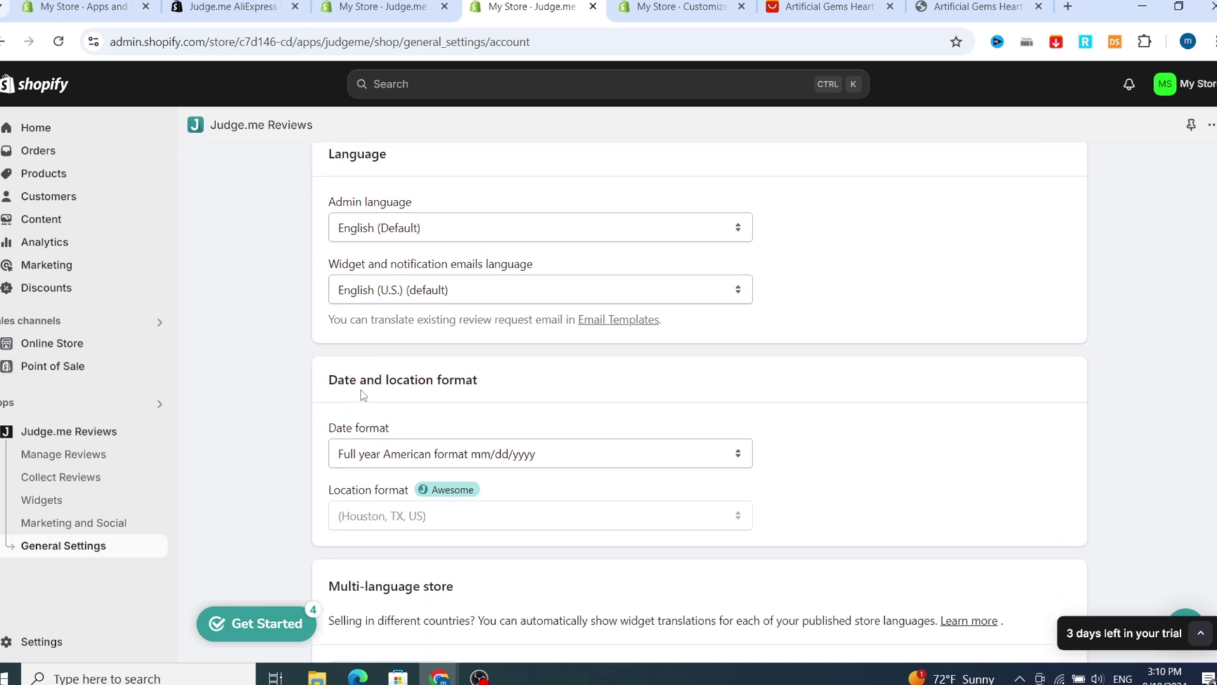
pyautogui.scroll(-3, 768, 504)
pyautogui.scroll(-1, 634, 469)
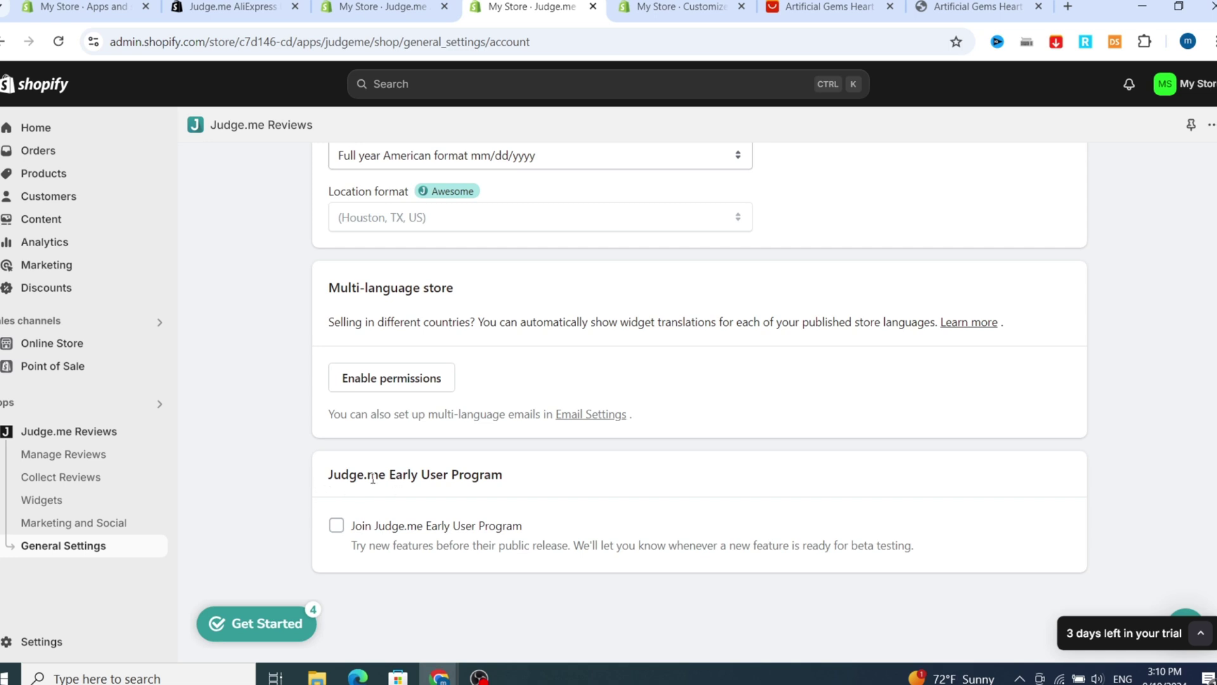
pyautogui.scroll(6, 402, 435)
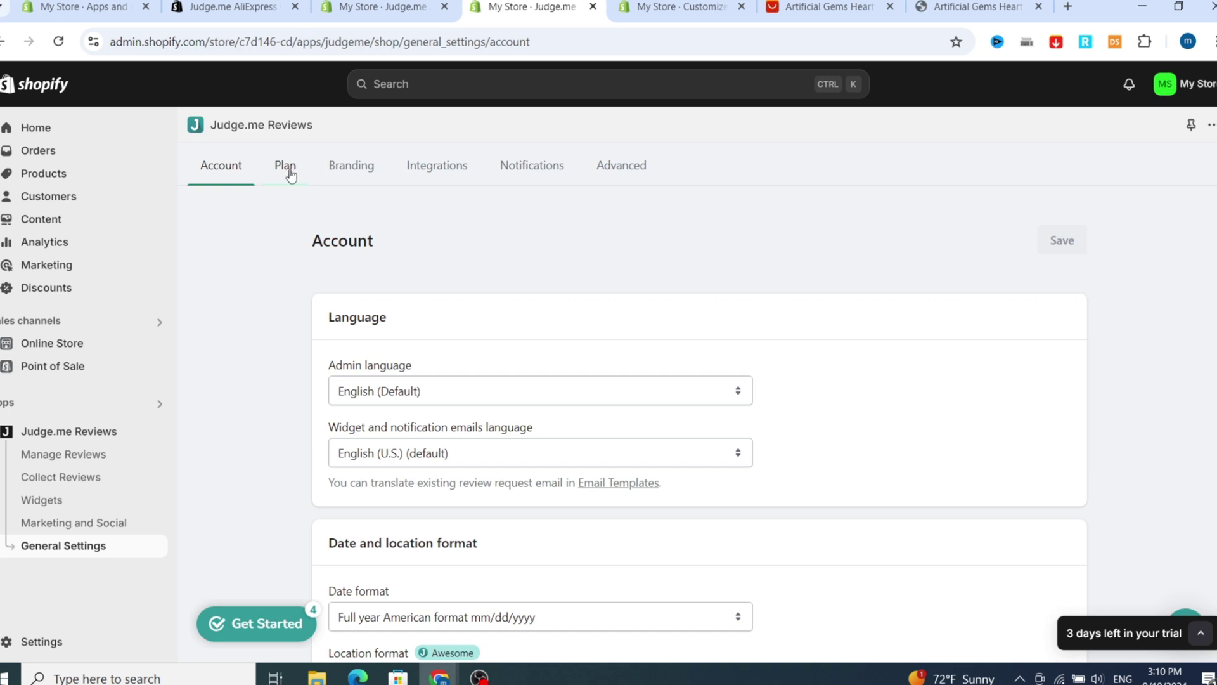
pyautogui.click(290, 171)
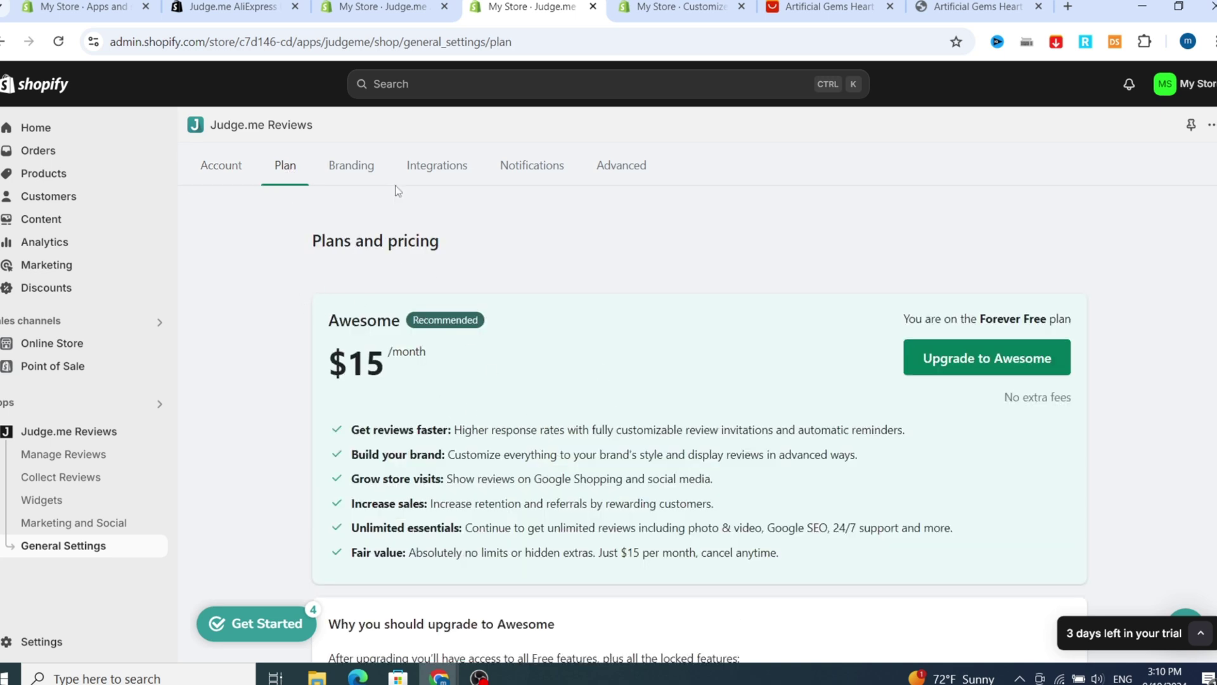
pyautogui.click(349, 166)
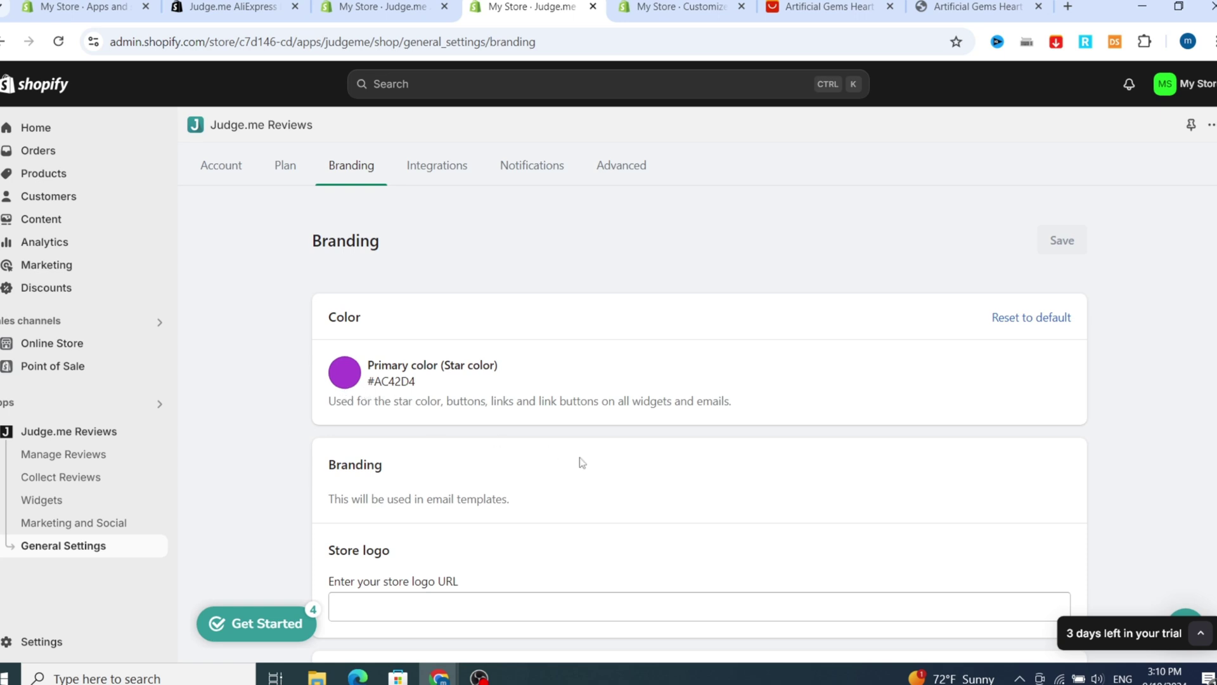
pyautogui.scroll(-3, 582, 462)
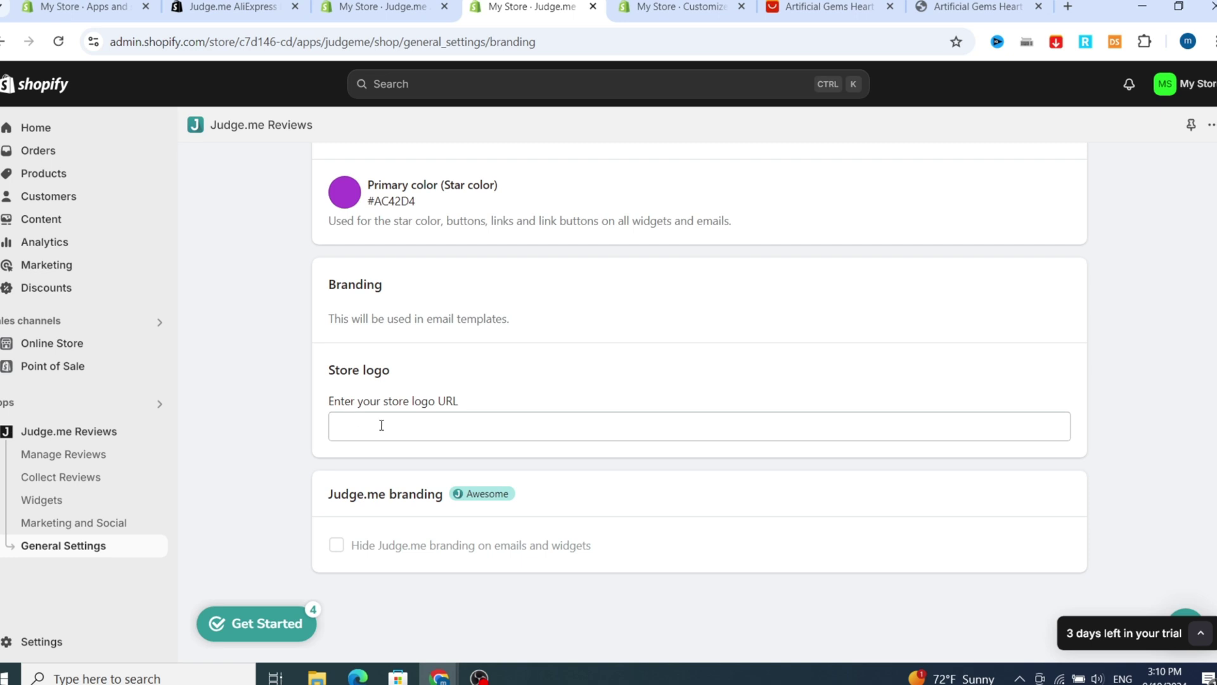
pyautogui.scroll(3, 412, 415)
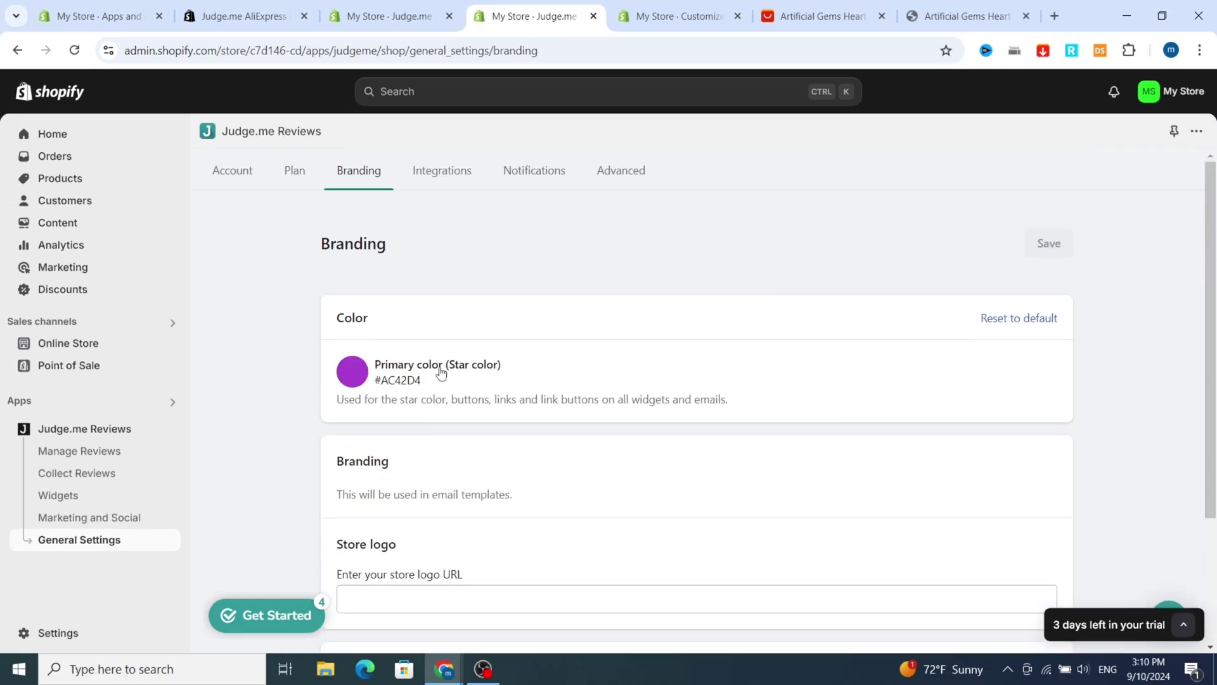
pyautogui.click(541, 180)
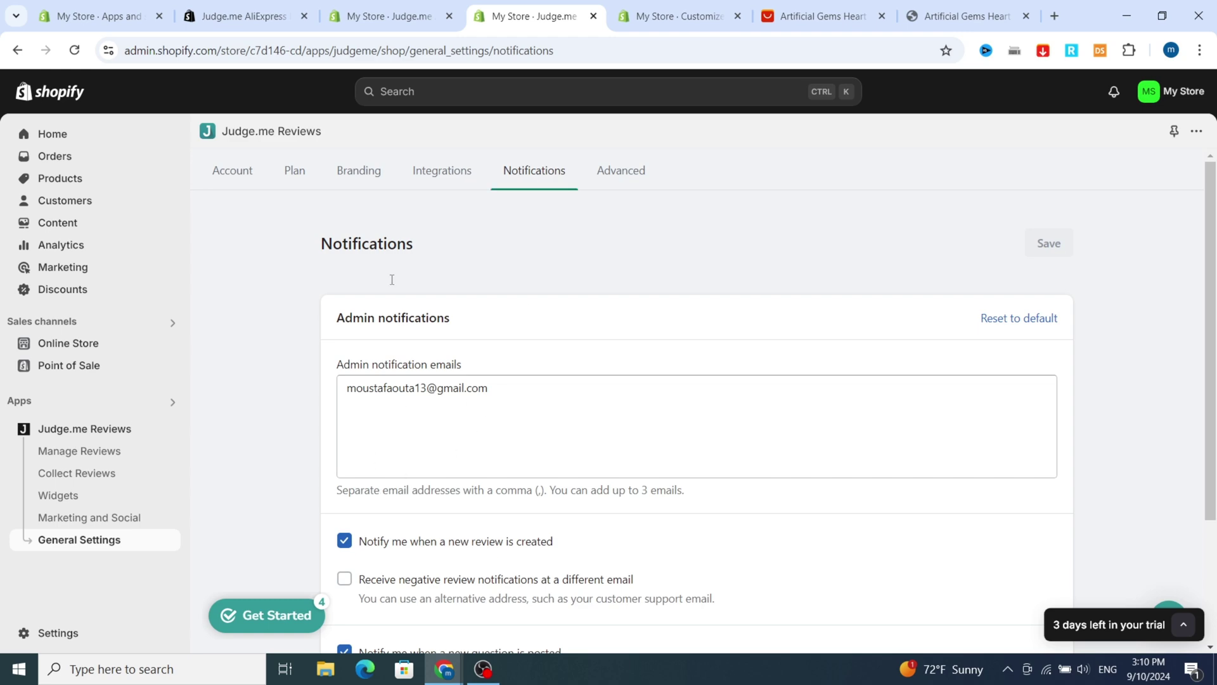
pyautogui.click(620, 183)
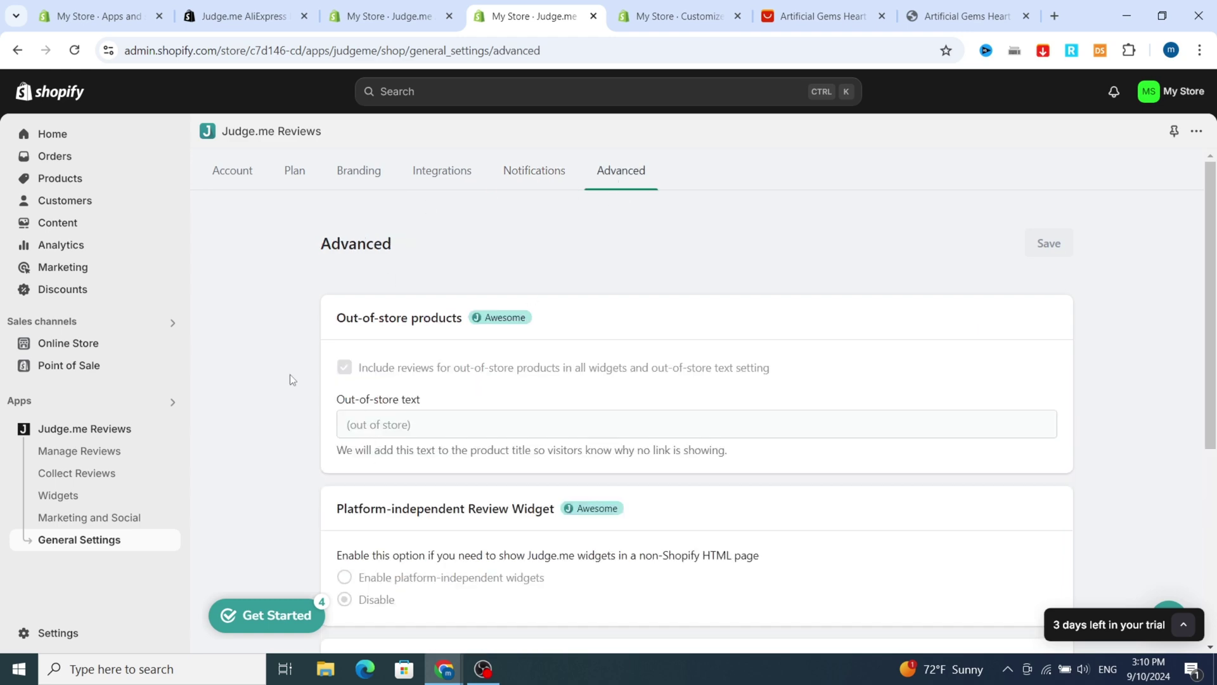
pyautogui.scroll(-5, 291, 379)
pyautogui.scroll(5, 1173, 485)
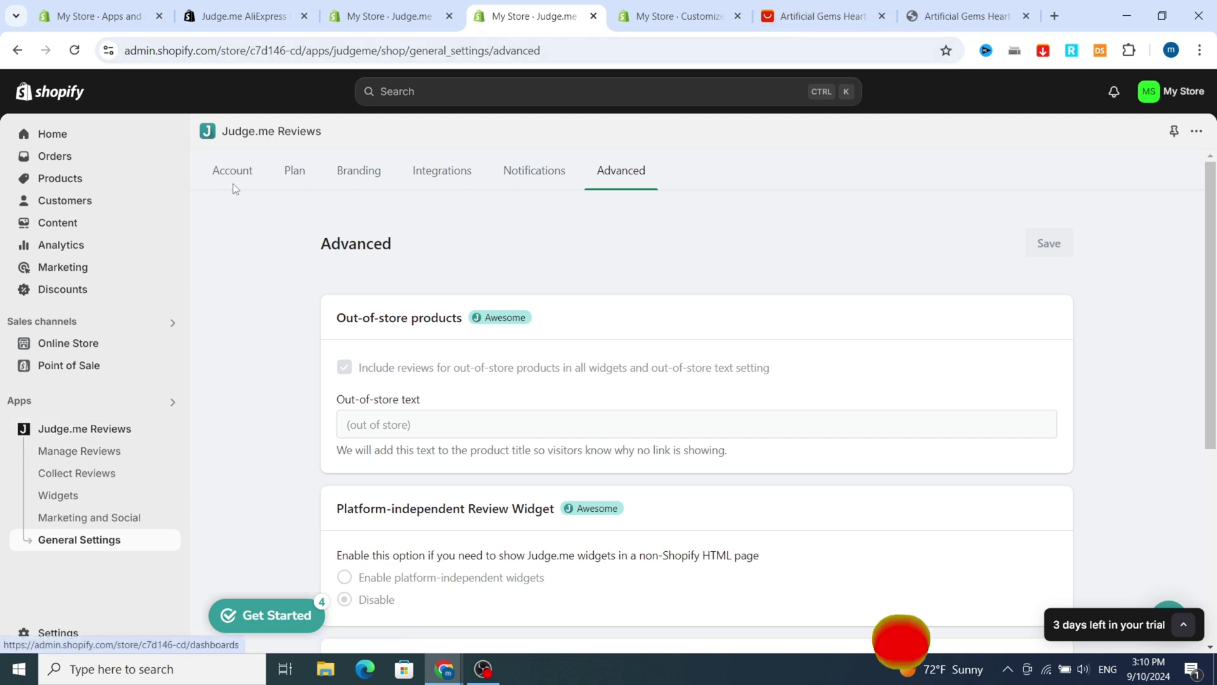
# - Open the installed Judge.me AliExpress Reviews app
pyautogui.click(73, 405)
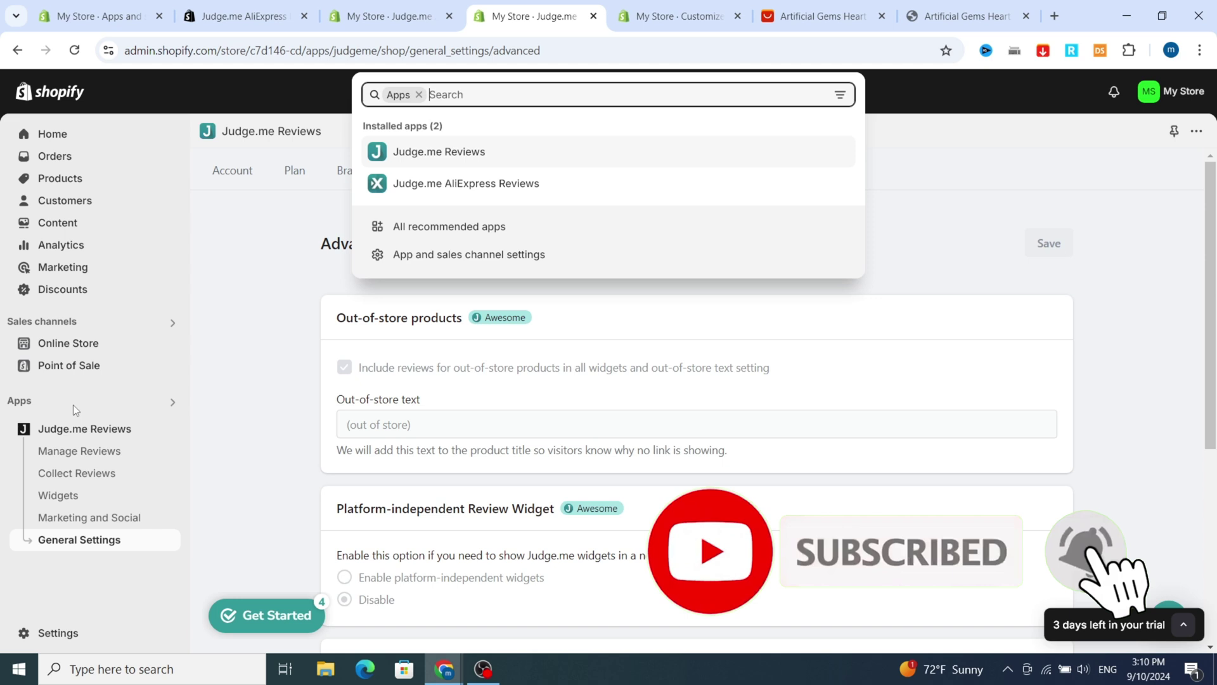
pyautogui.click(424, 186)
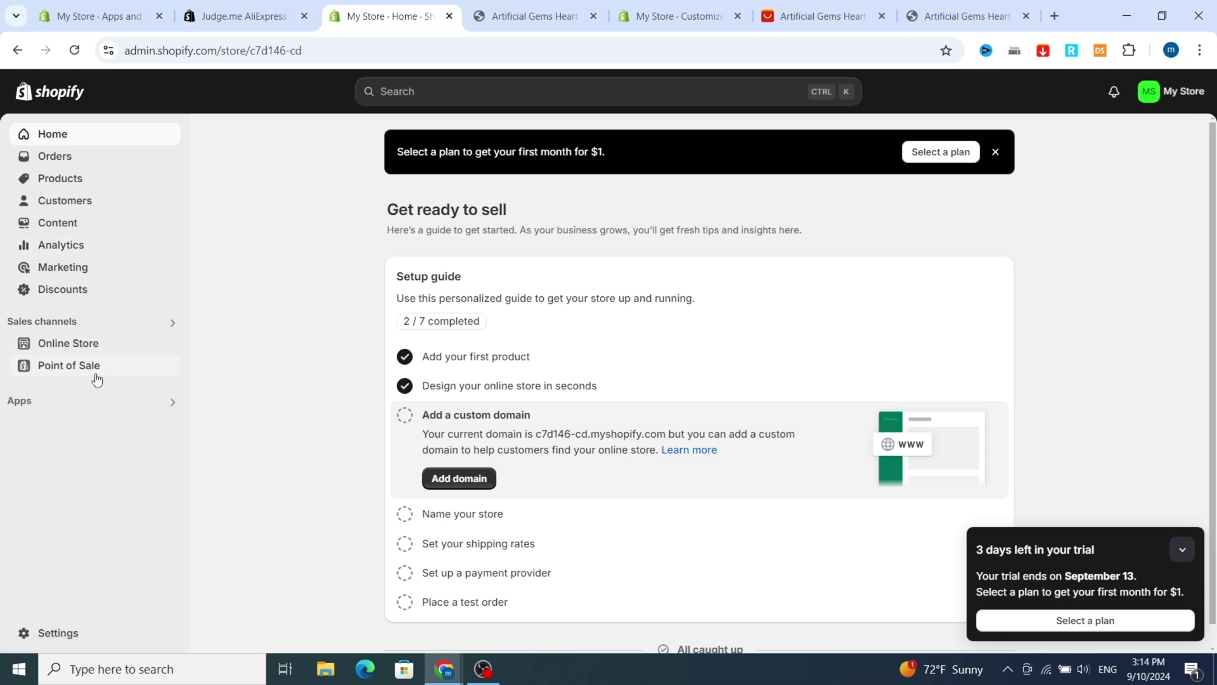
# - Open the current Dawn theme for customization and switch the editor to the Default product template
pyautogui.click(50, 350)
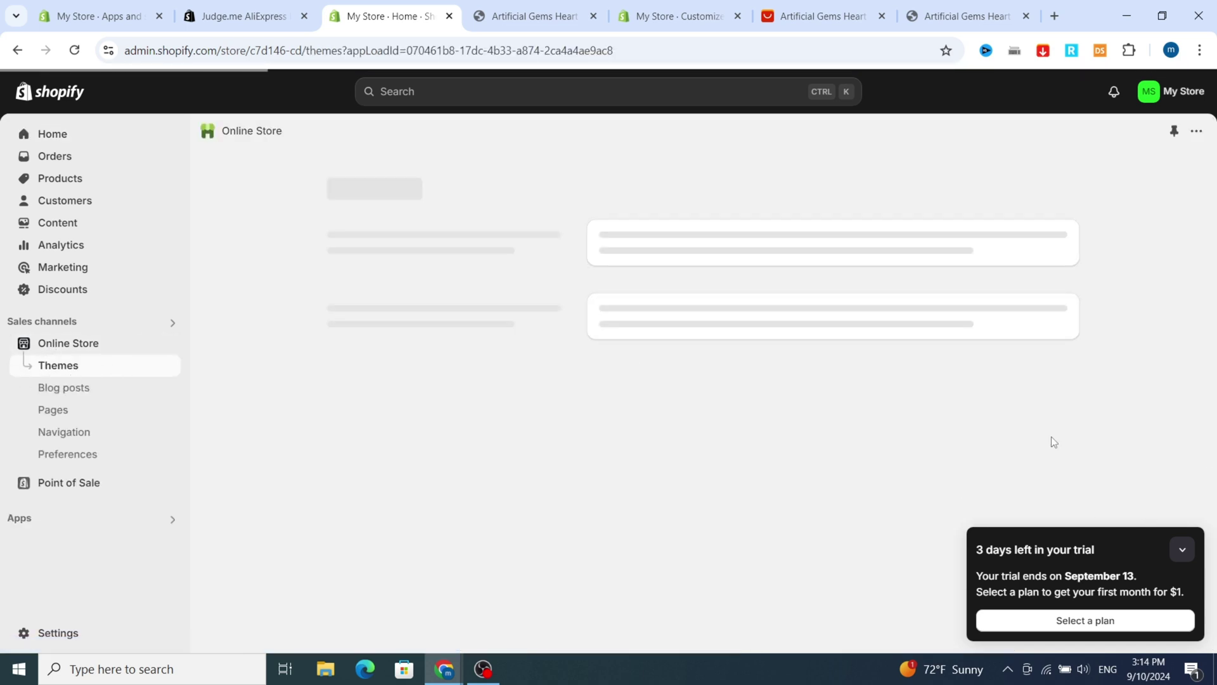
pyautogui.click(1182, 549)
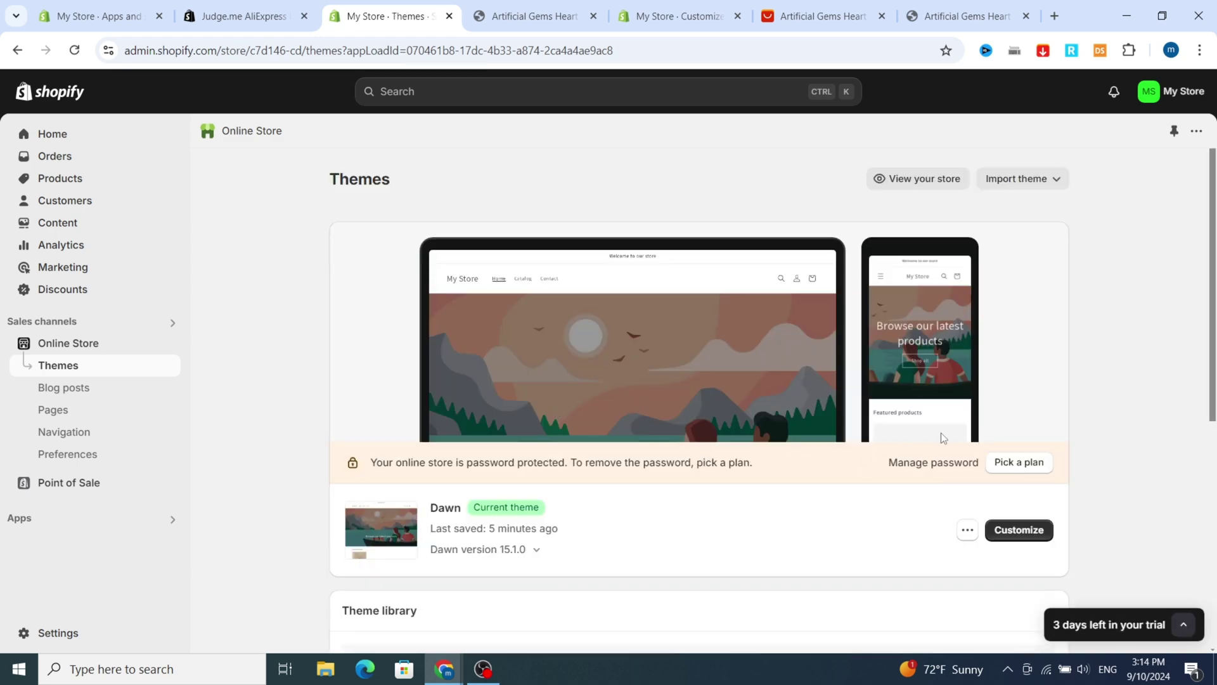
pyautogui.click(1018, 538)
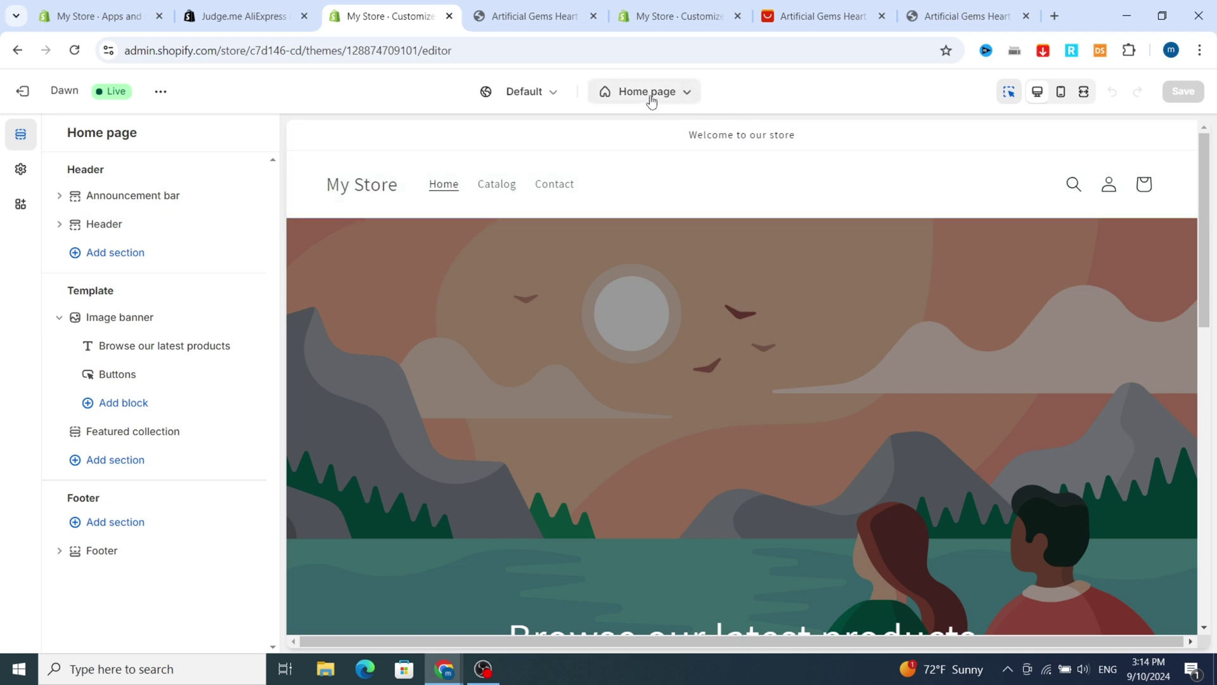
pyautogui.click(651, 101)
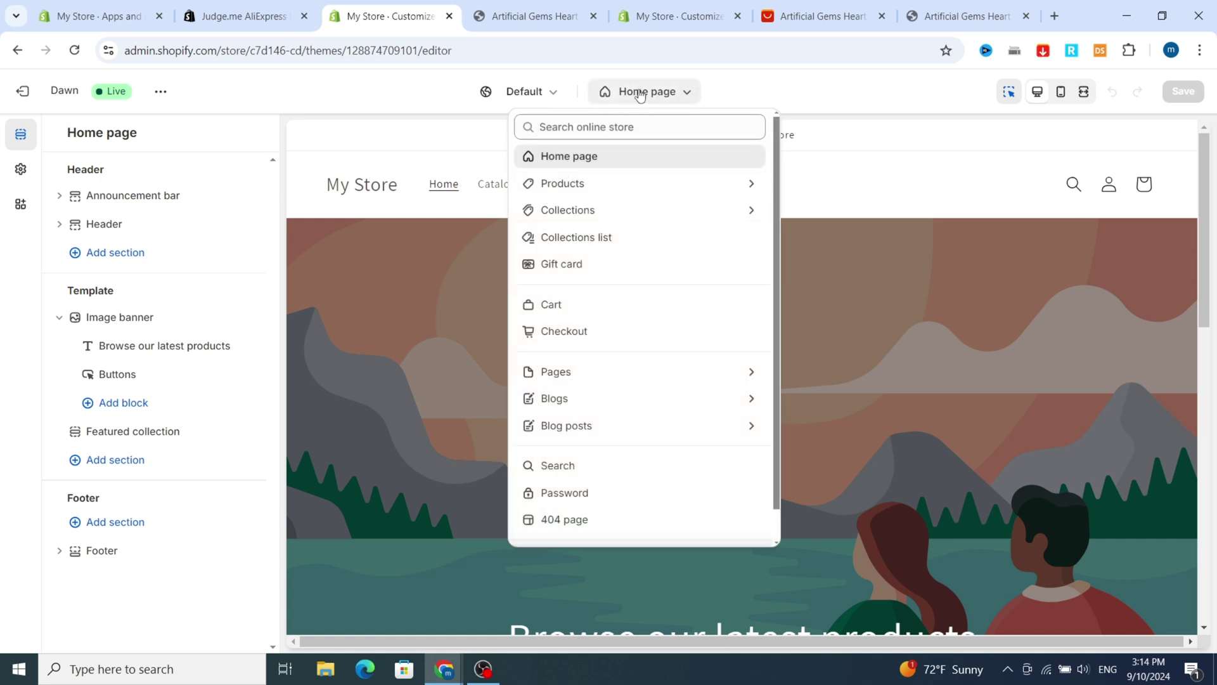
pyautogui.click(555, 185)
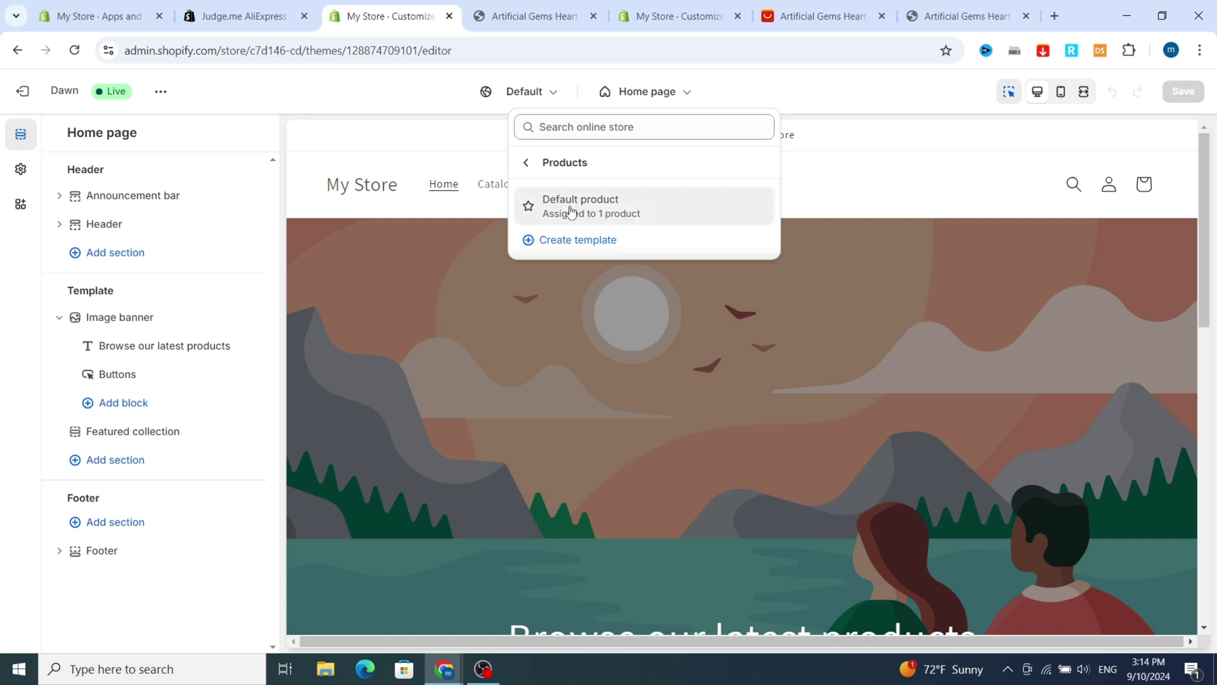
pyautogui.click(568, 208)
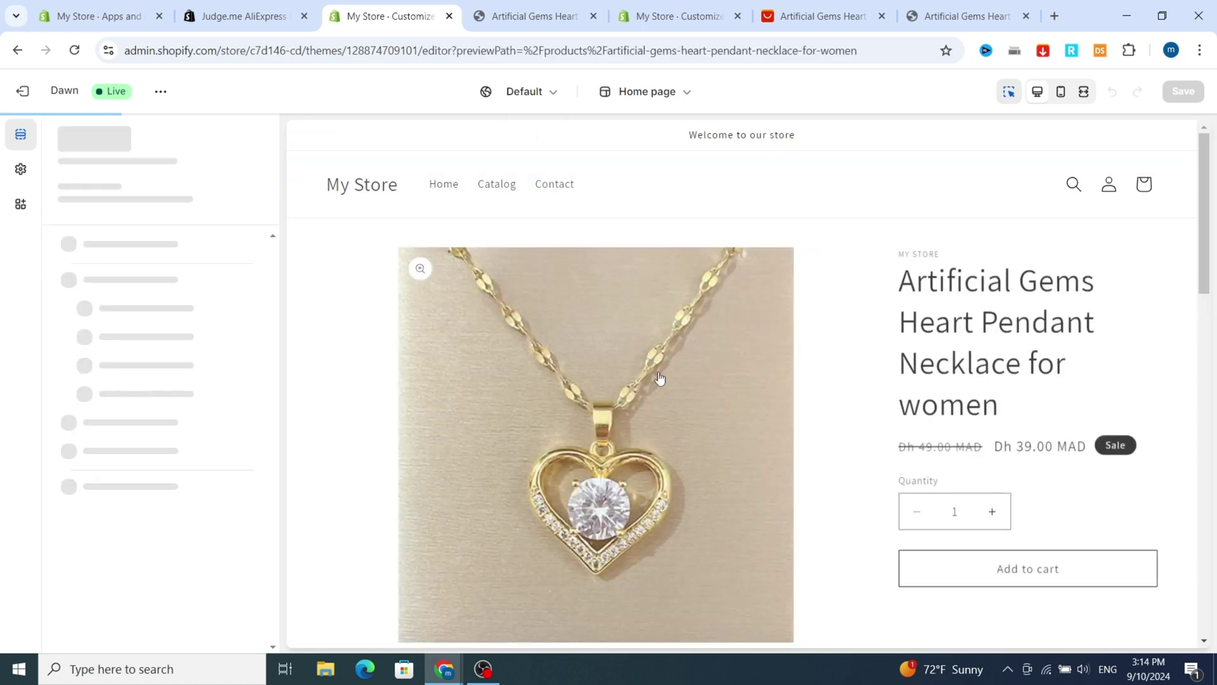
# - Examine the star rating badge under the product title and the Customer Reviews widget in the product page preview
pyautogui.scroll(-1, 1020, 366)
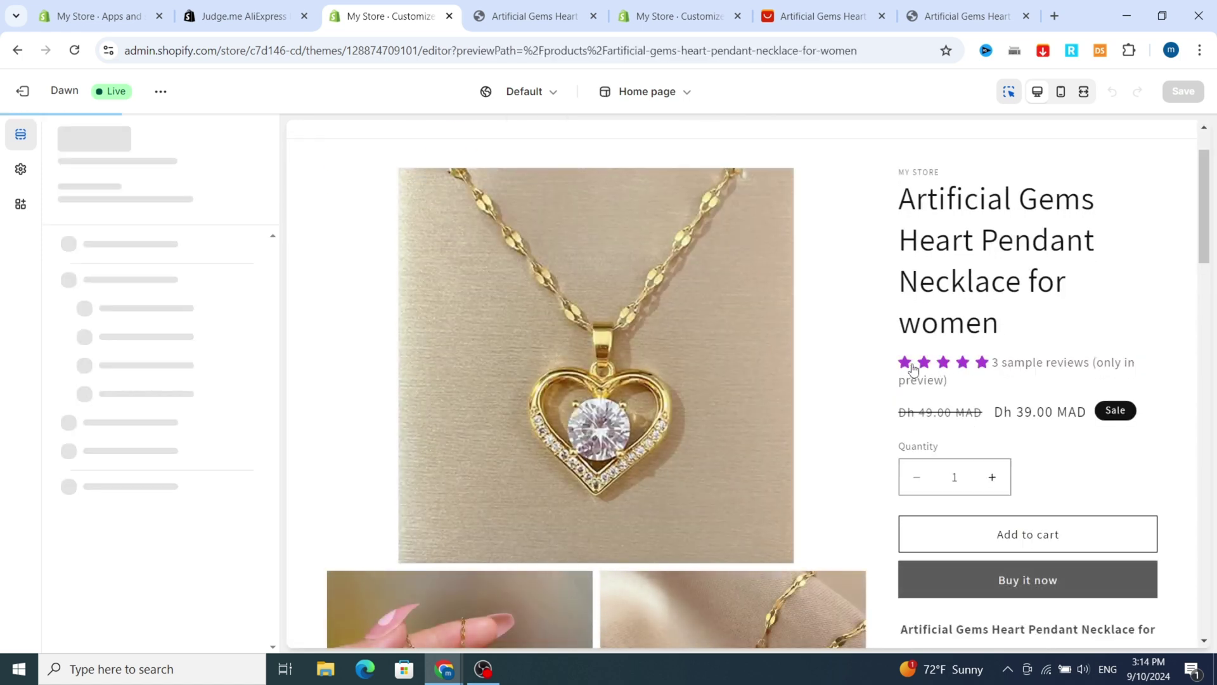
pyautogui.scroll(-10, 792, 357)
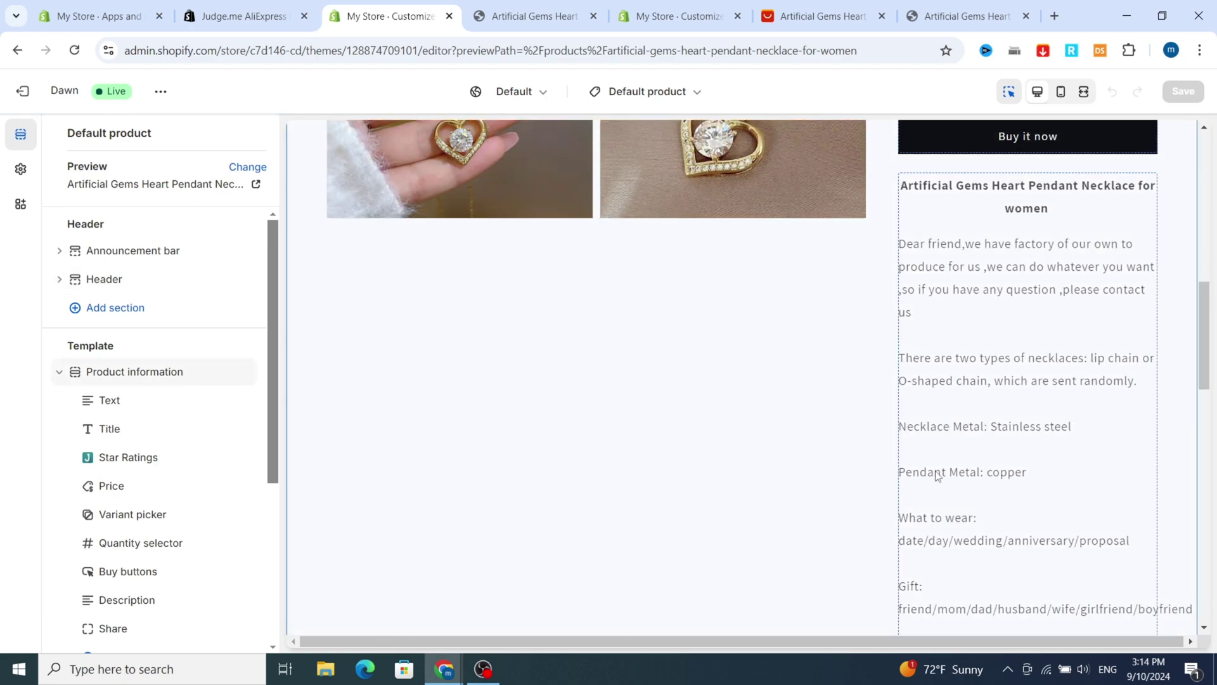
pyautogui.scroll(-5, 655, 427)
pyautogui.scroll(7, 561, 389)
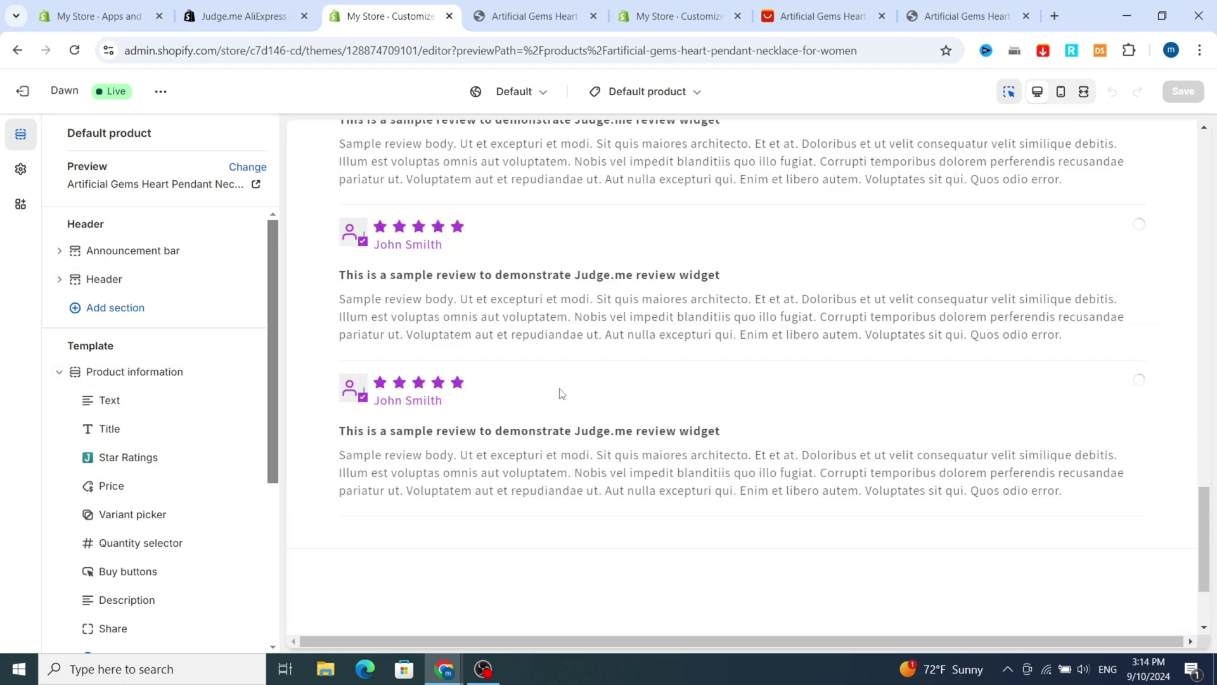
pyautogui.scroll(-4, 666, 429)
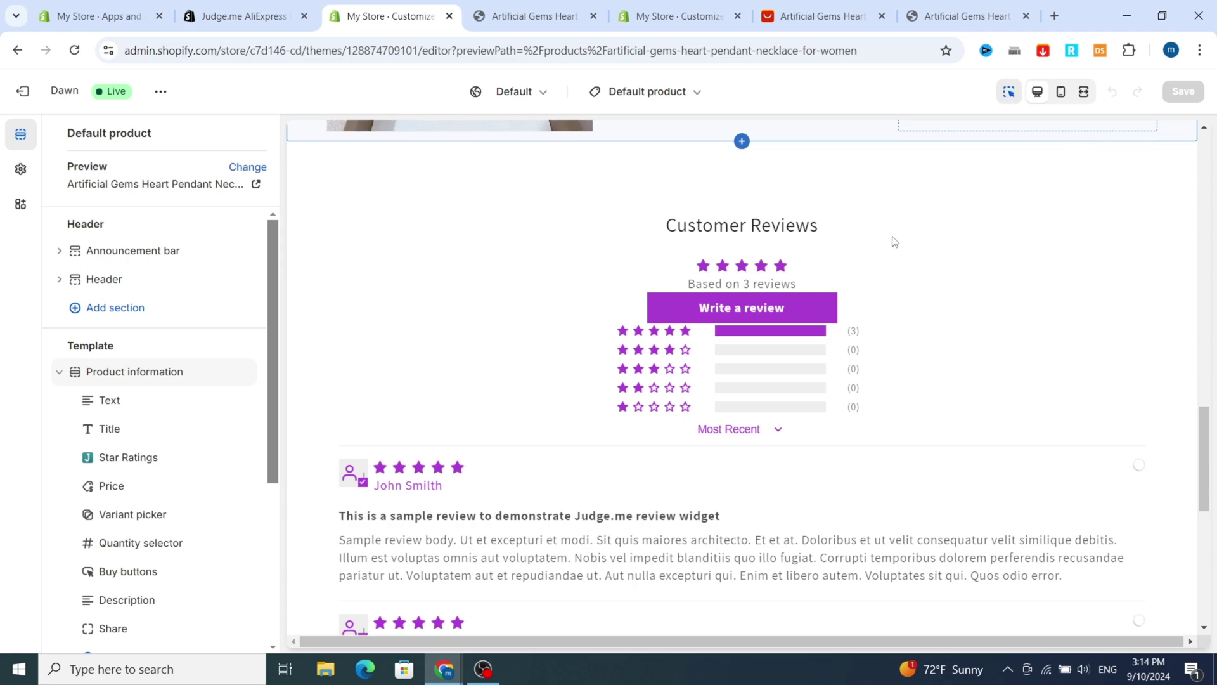
# - Look over the sample reviews and the product details in the Default product template preview
pyautogui.scroll(-8, 891, 240)
pyautogui.scroll(15, 774, 380)
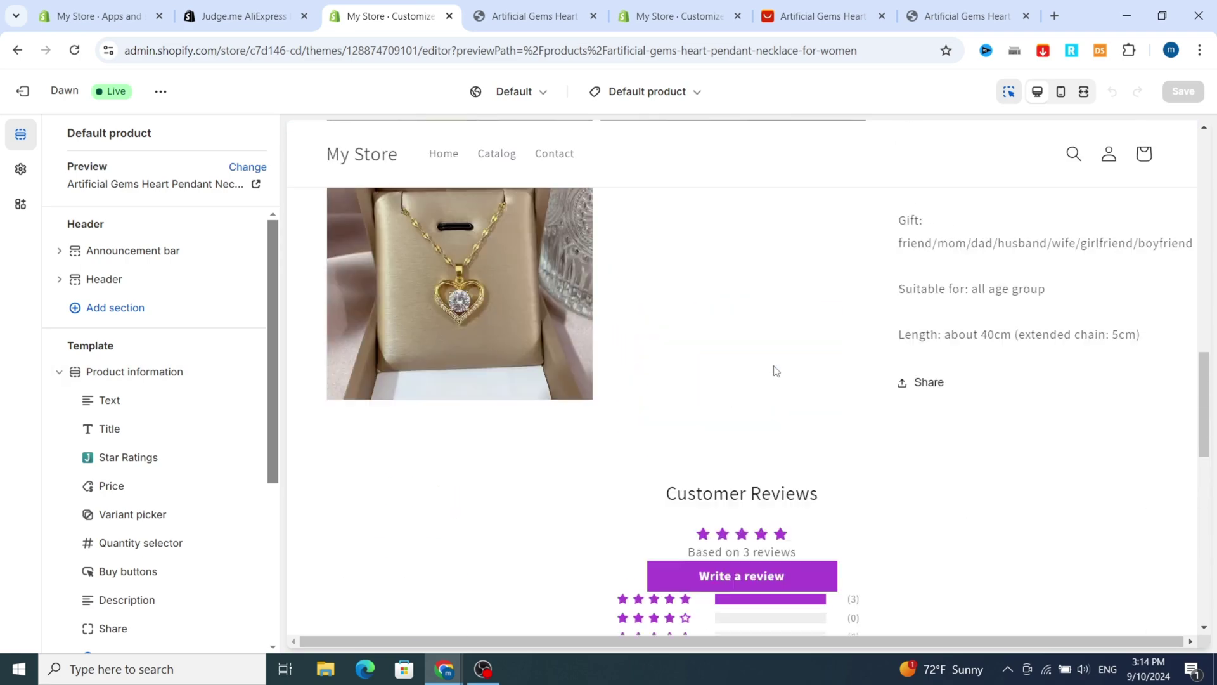
pyautogui.scroll(10, 818, 355)
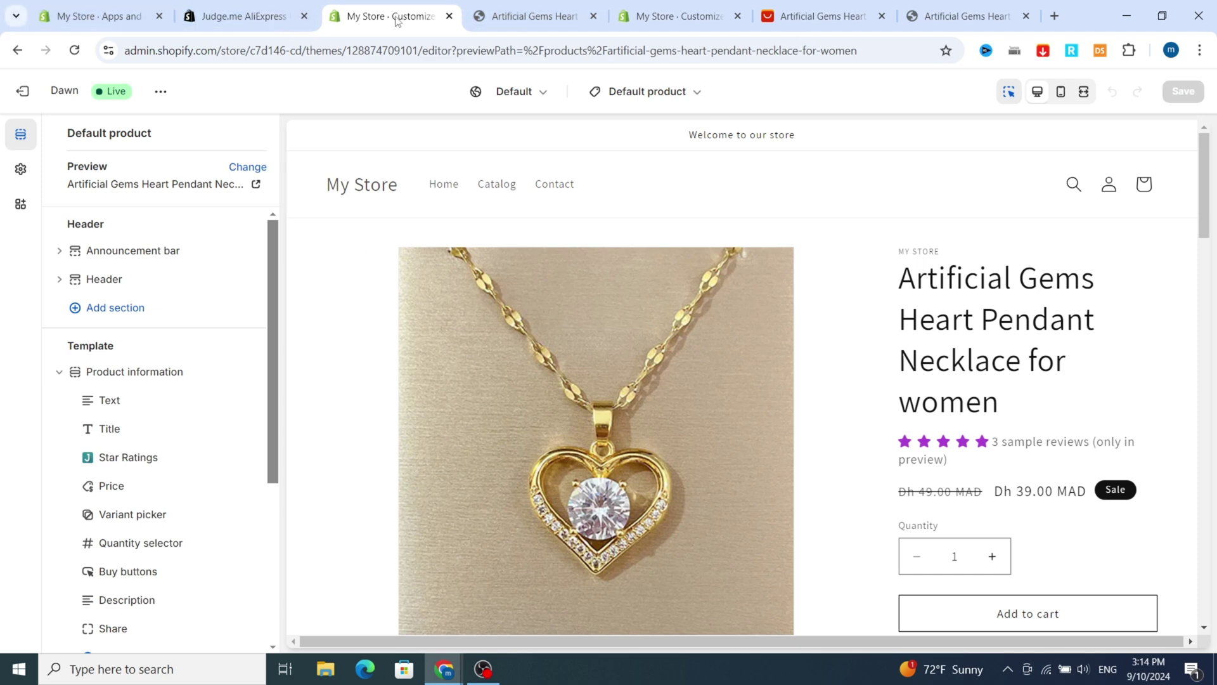
# - Return to the store admin home and open the installed Judge.me AliExpress Reviews app
pyautogui.click(625, 19)
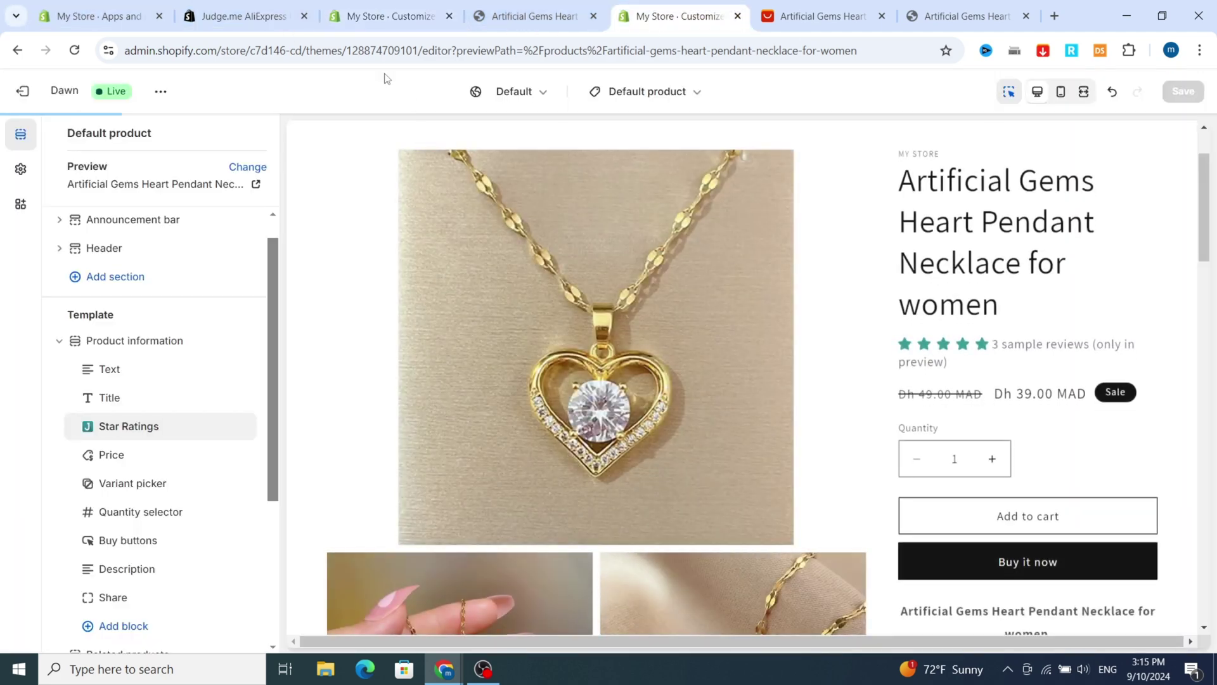
pyautogui.click(114, 16)
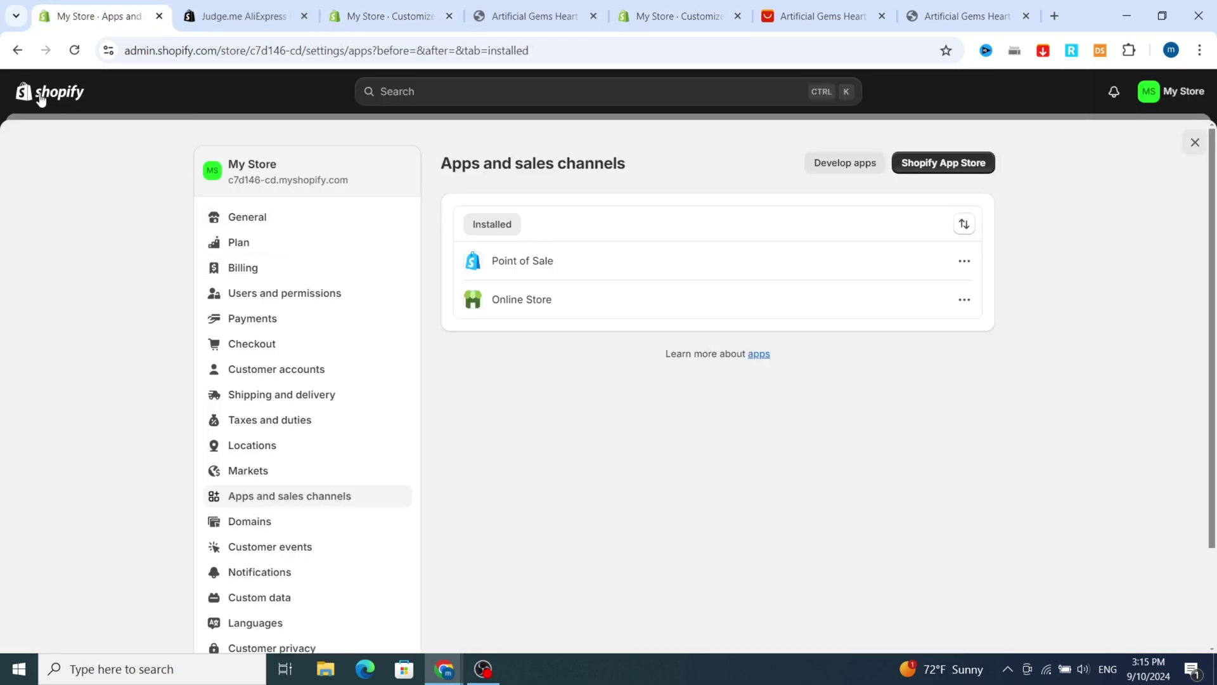
pyautogui.click(40, 95)
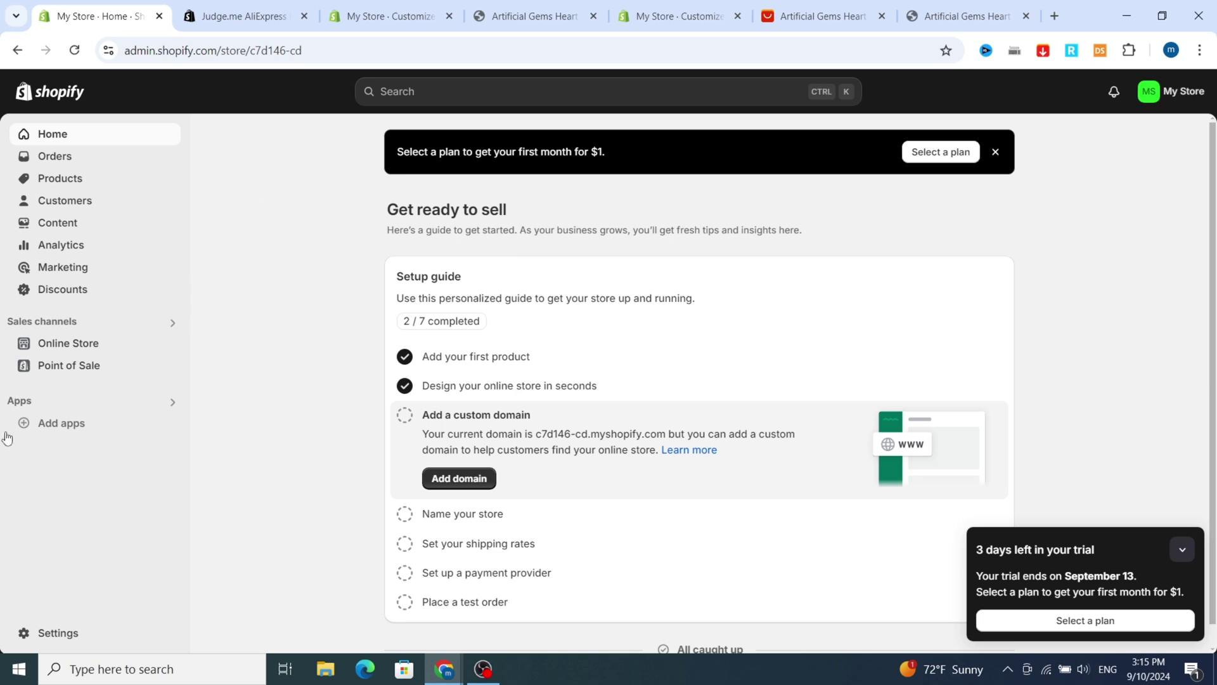
pyautogui.click(62, 402)
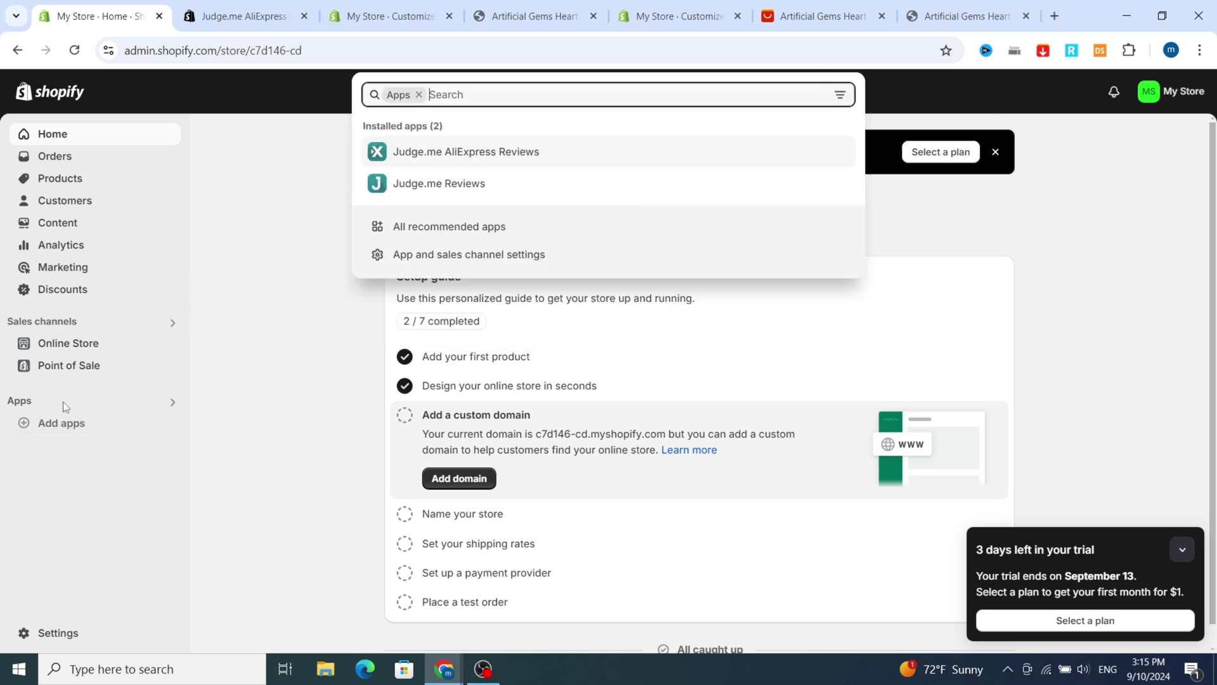
pyautogui.click(431, 156)
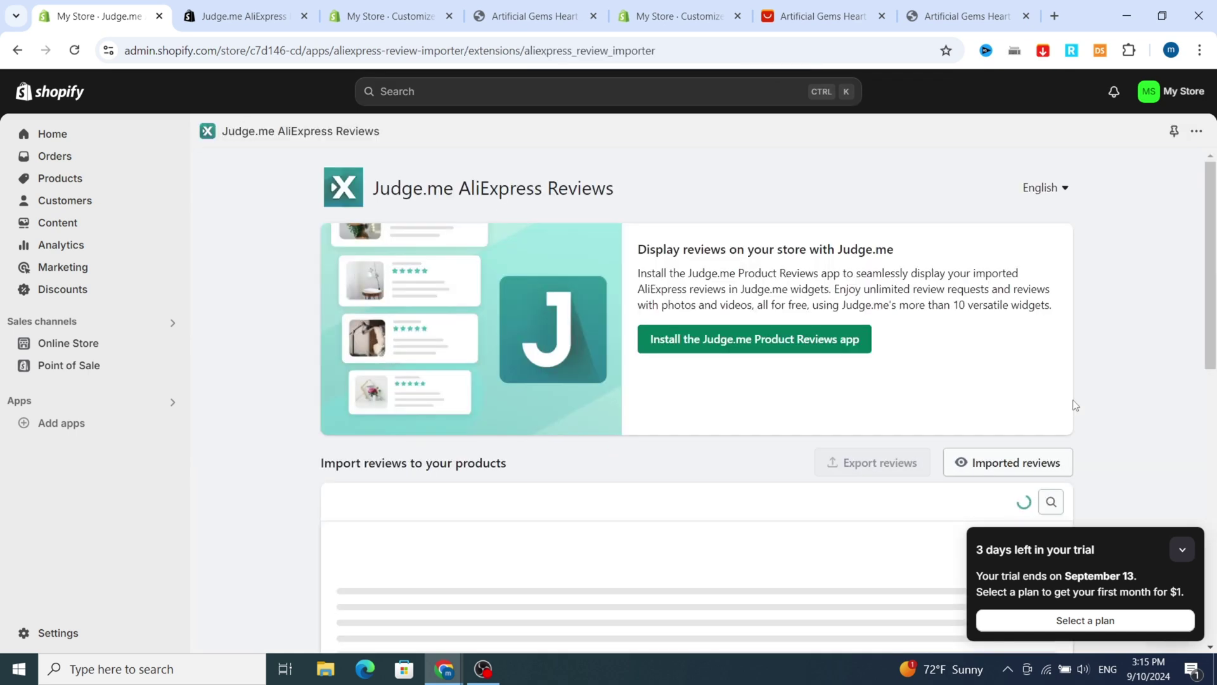
# - Open the app's imported reviews page and start a new review import
pyautogui.scroll(-2, 1075, 404)
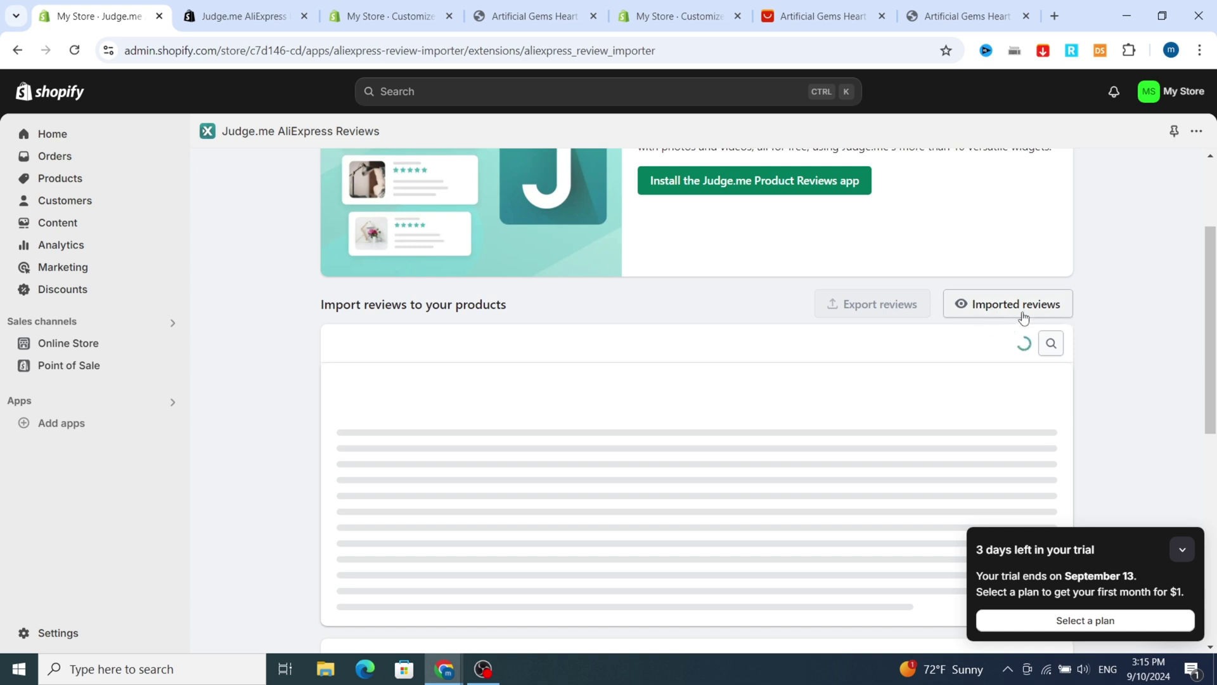
pyautogui.click(990, 309)
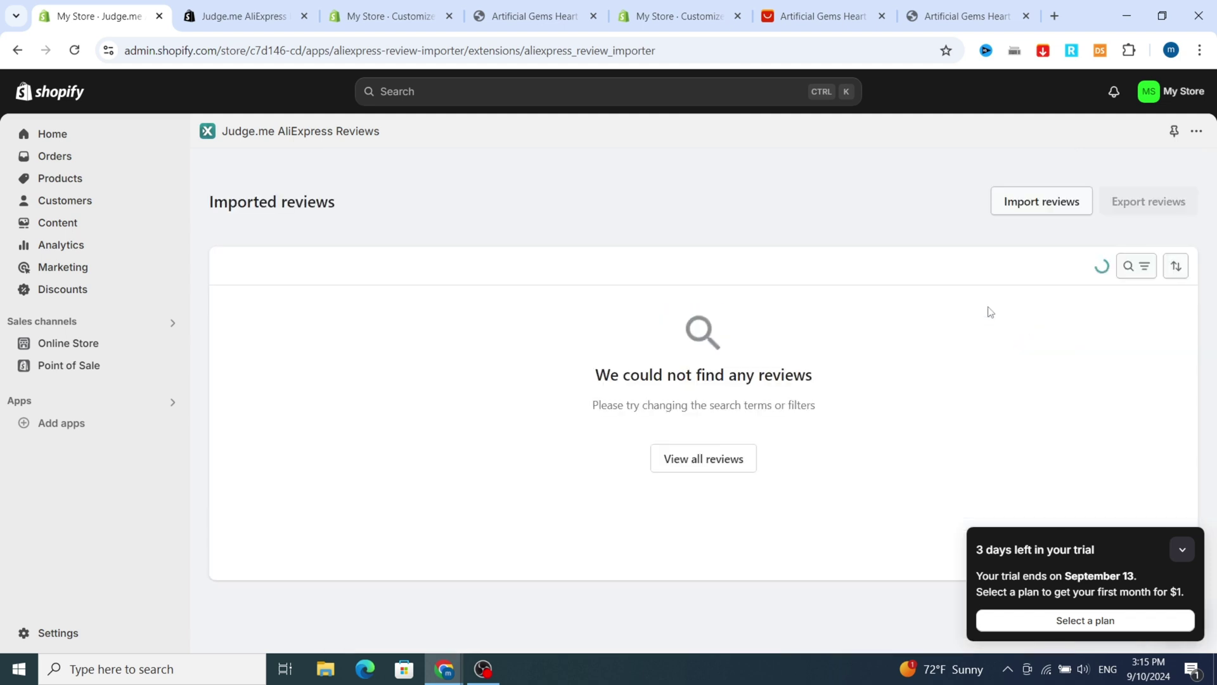
pyautogui.click(1022, 208)
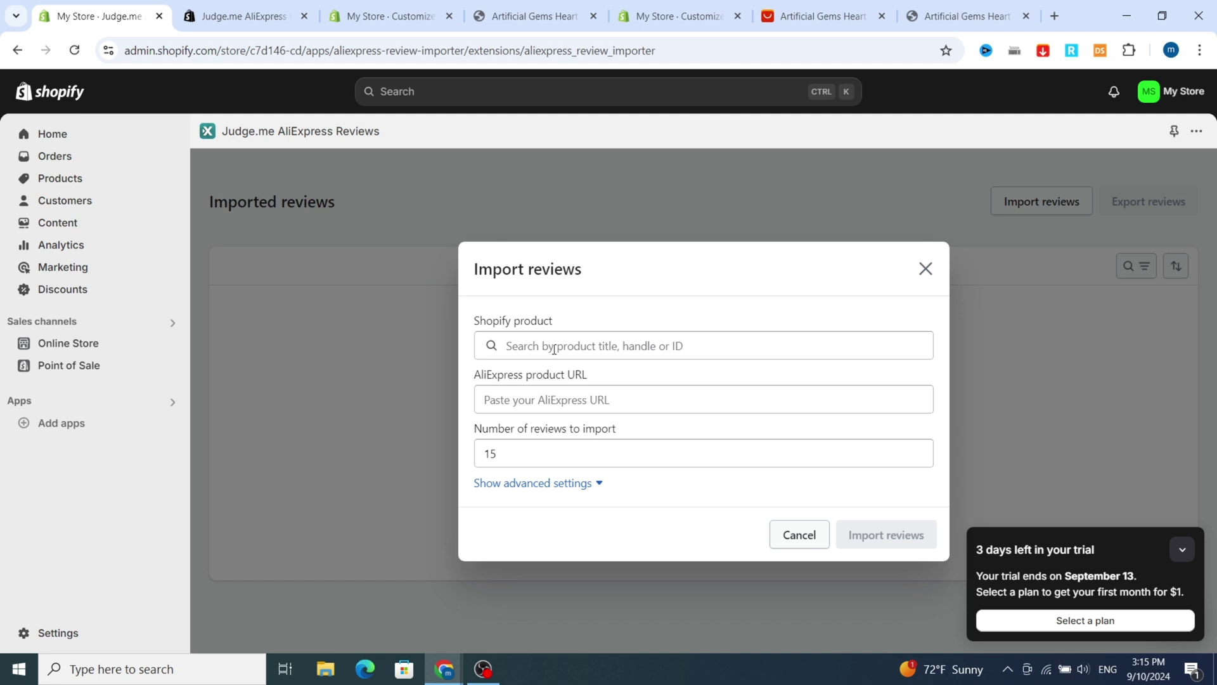
# - Leave the theme editor, open the heart pendant necklace in the store's products and copy its full title
pyautogui.click(374, 17)
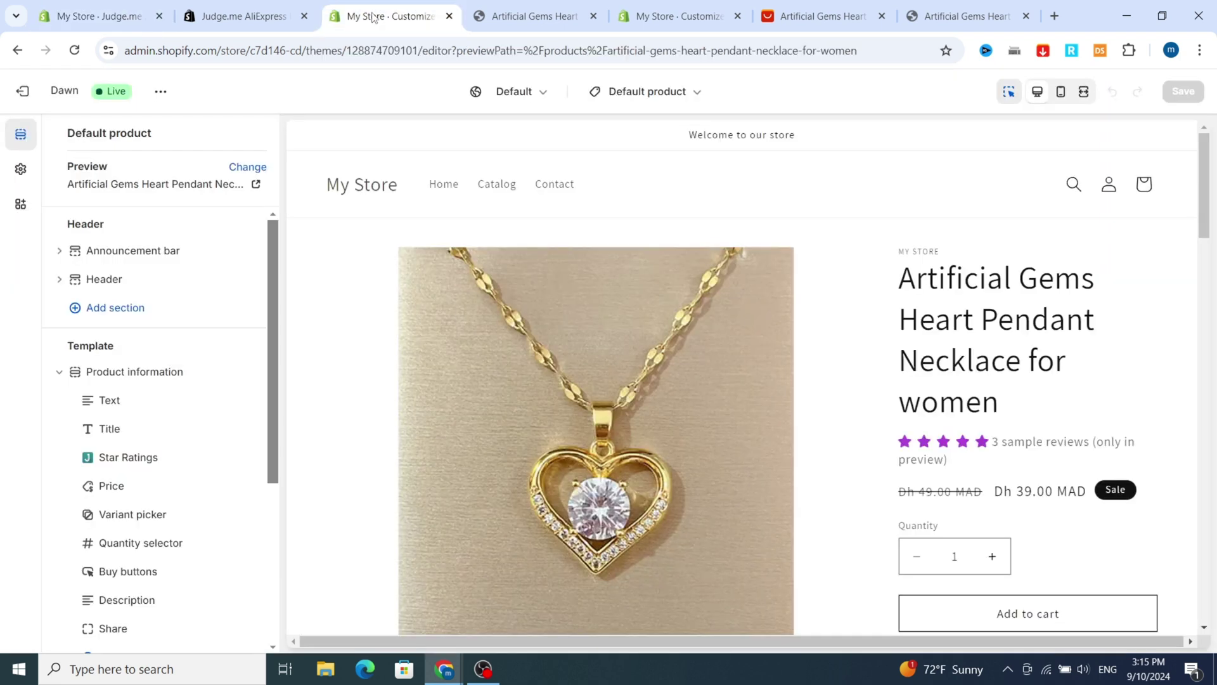
pyautogui.click(22, 90)
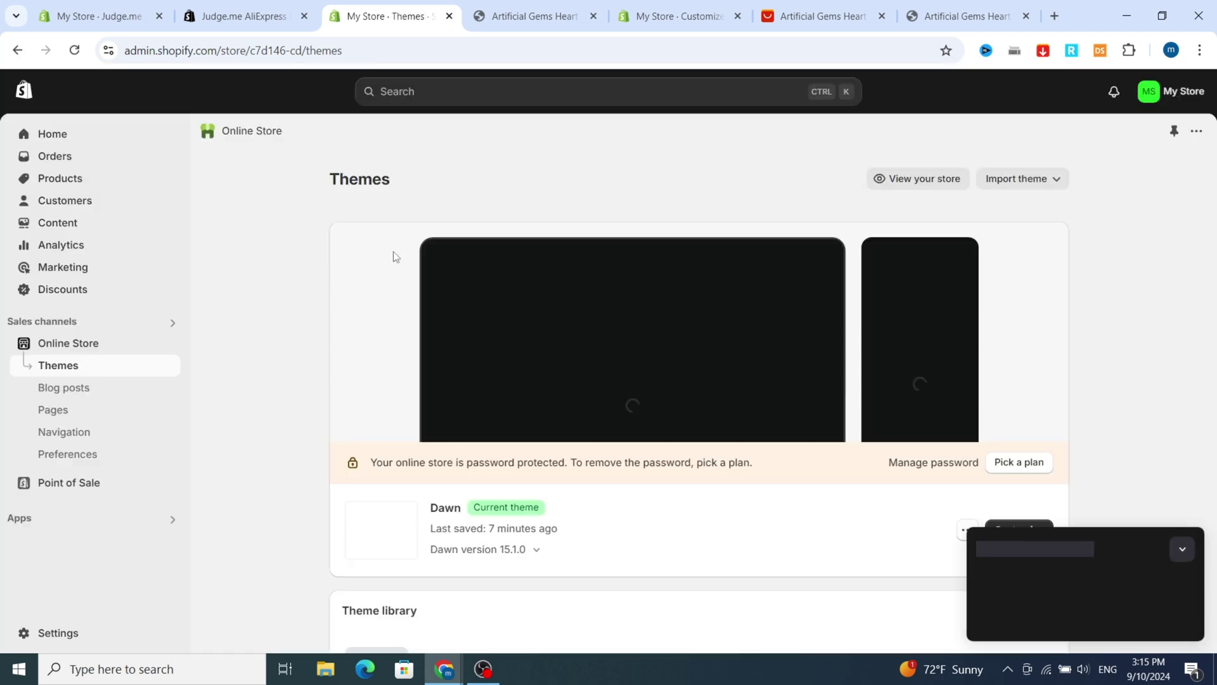
pyautogui.click(56, 180)
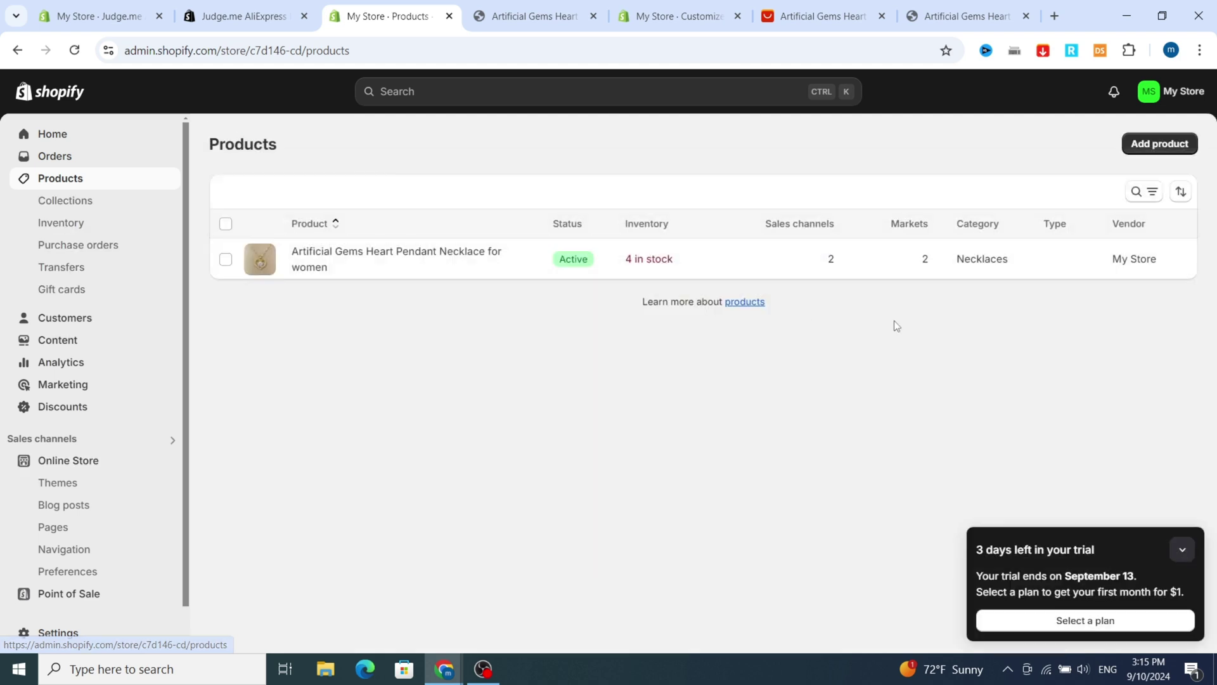
pyautogui.click(402, 262)
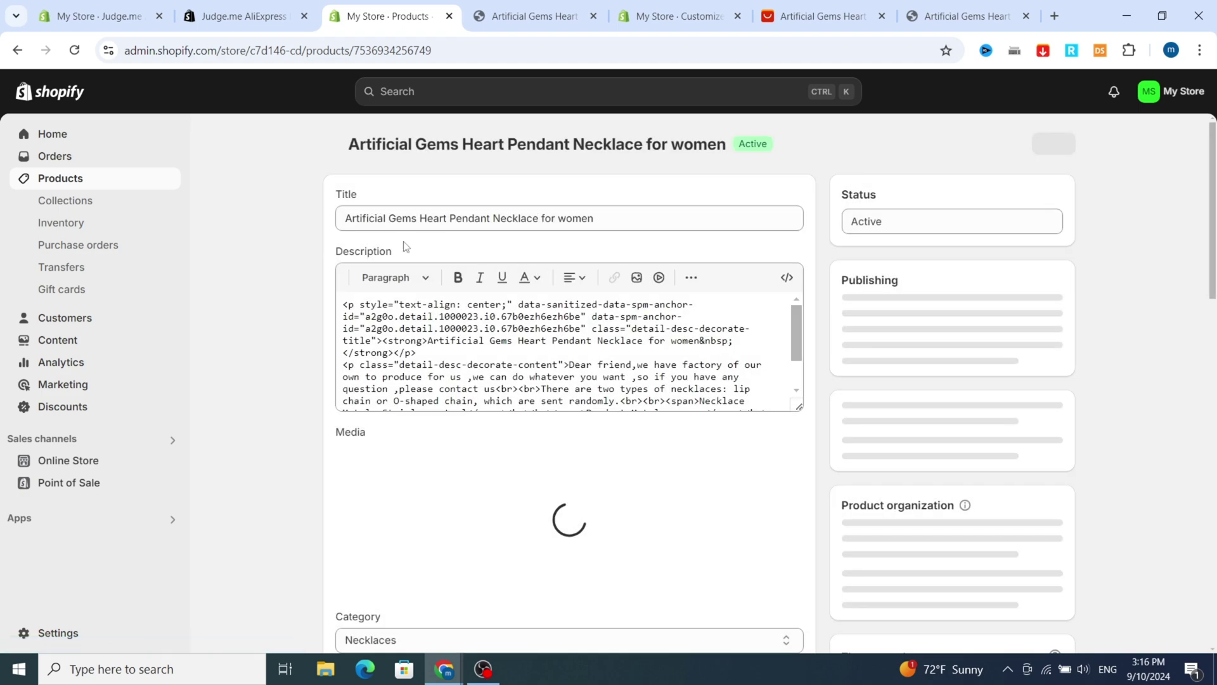
pyautogui.moveTo(344, 228); pyautogui.dragTo(596, 227)
pyautogui.hotkey('ctrl', 'c')
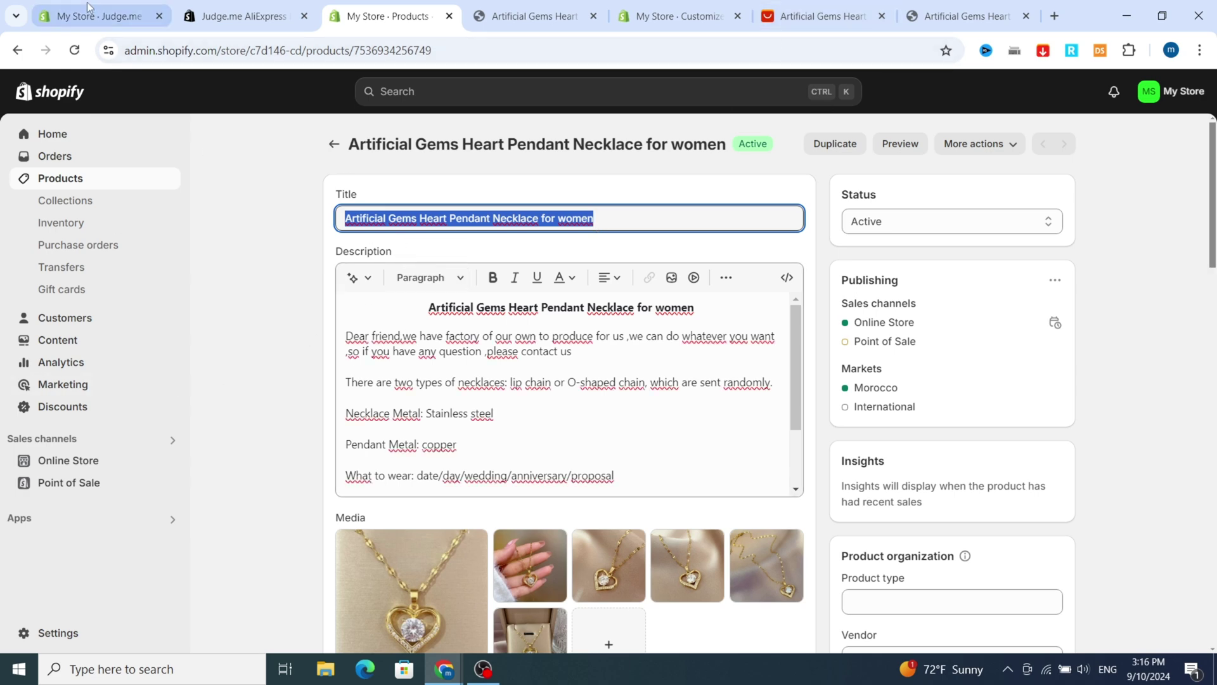
# - Search for the Shopify product "Artificial Gems Heart Pendant Necklace for women" in the review import form
pyautogui.click(673, 16)
pyautogui.click(519, 16)
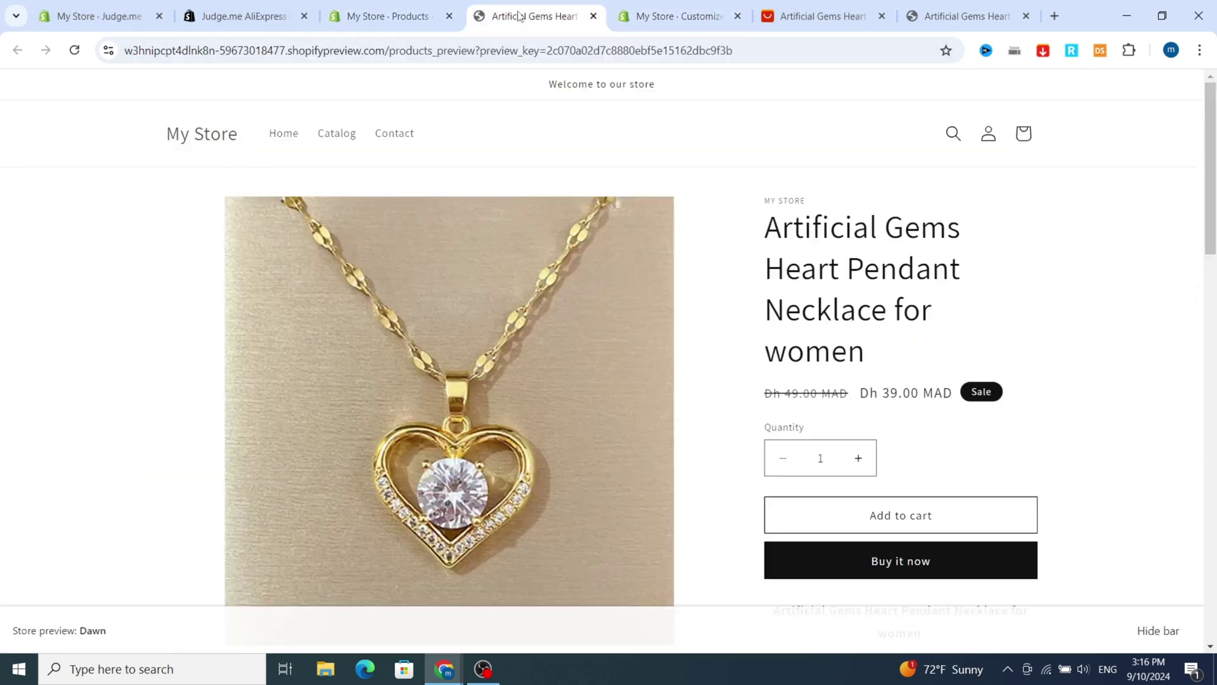
pyautogui.click(388, 16)
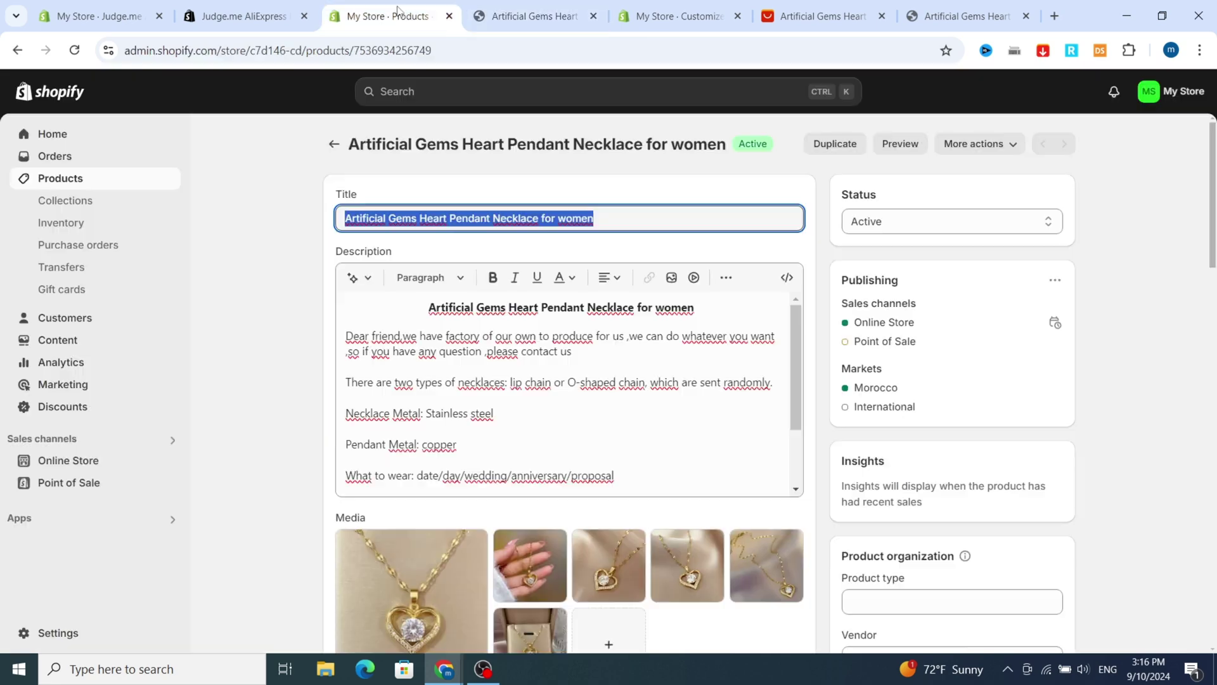
pyautogui.click(94, 17)
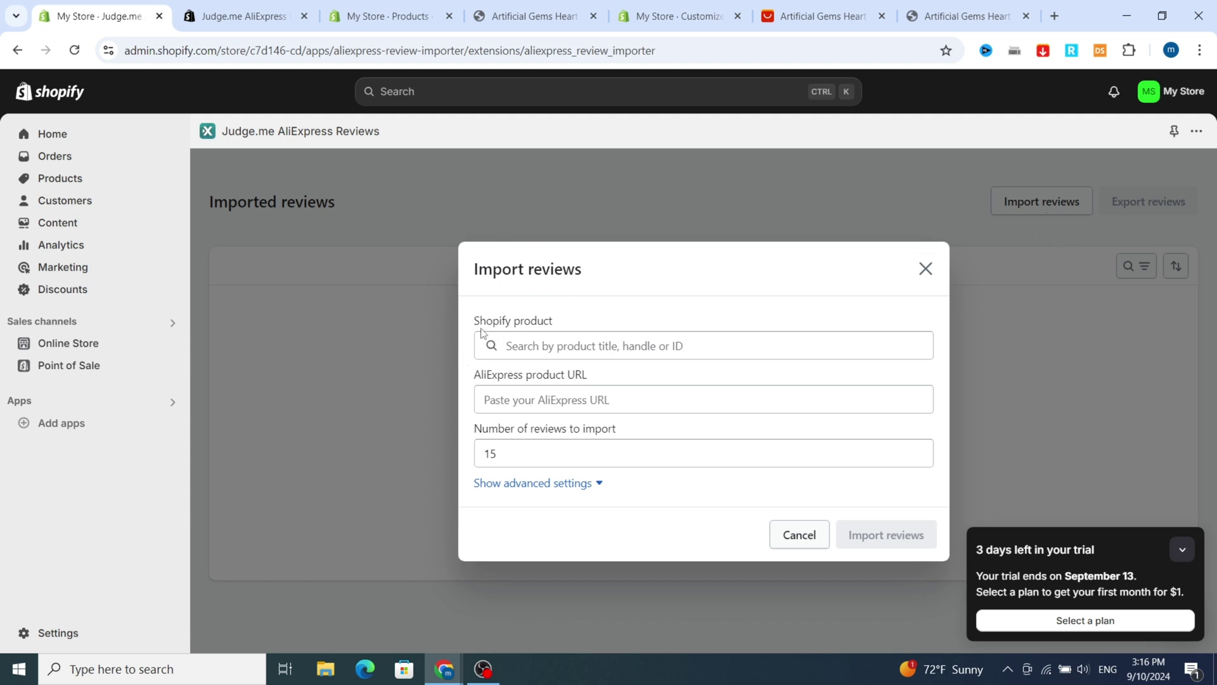
pyautogui.click(549, 353)
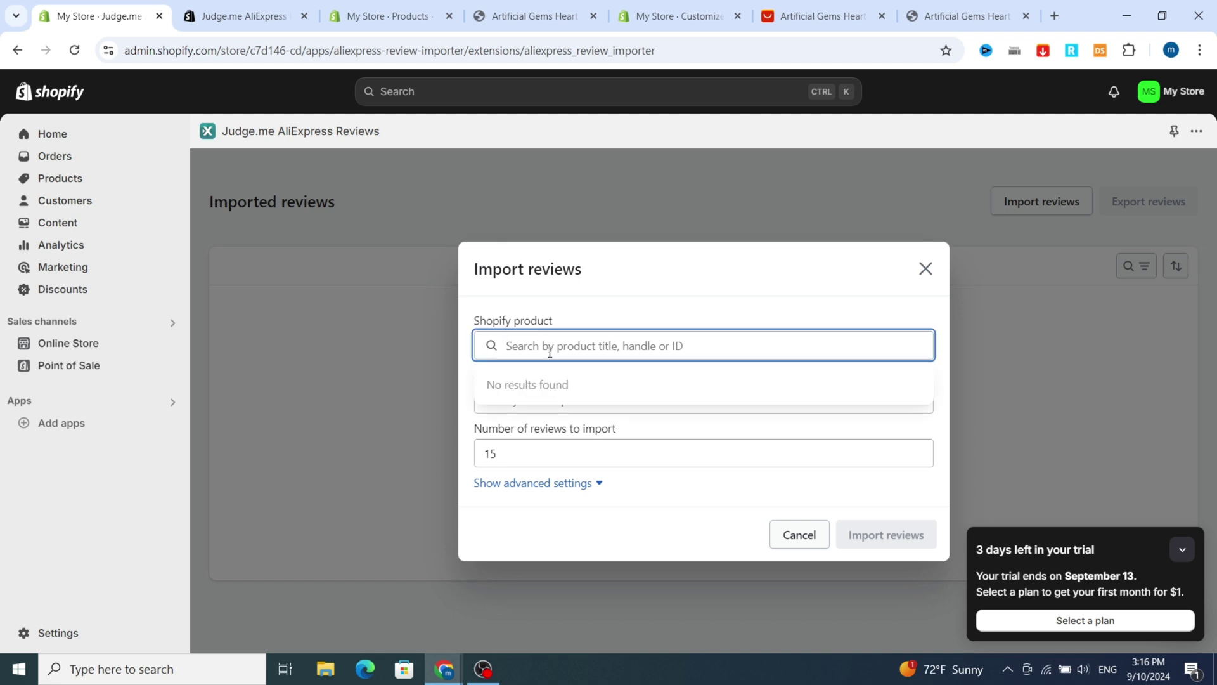
pyautogui.hotkey('ctrl', 'v')
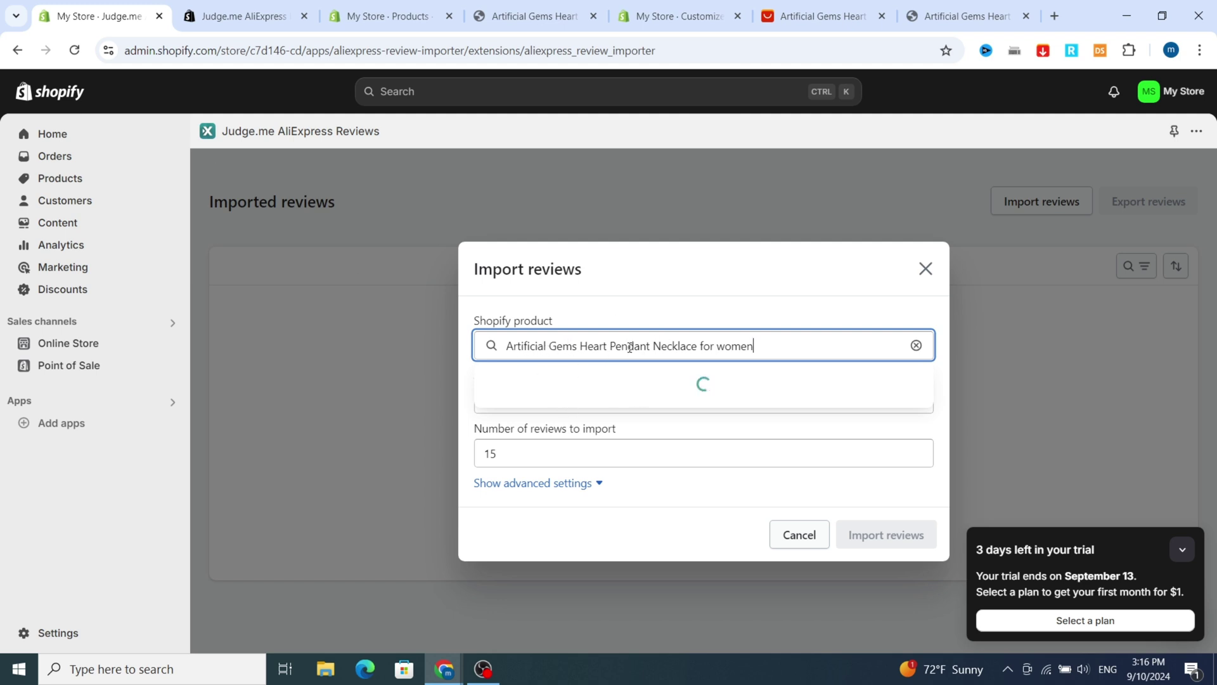
# - Compare the necklace's AliExpress listing with the Shopify product and examine the listing's customer reviews
pyautogui.click(807, 16)
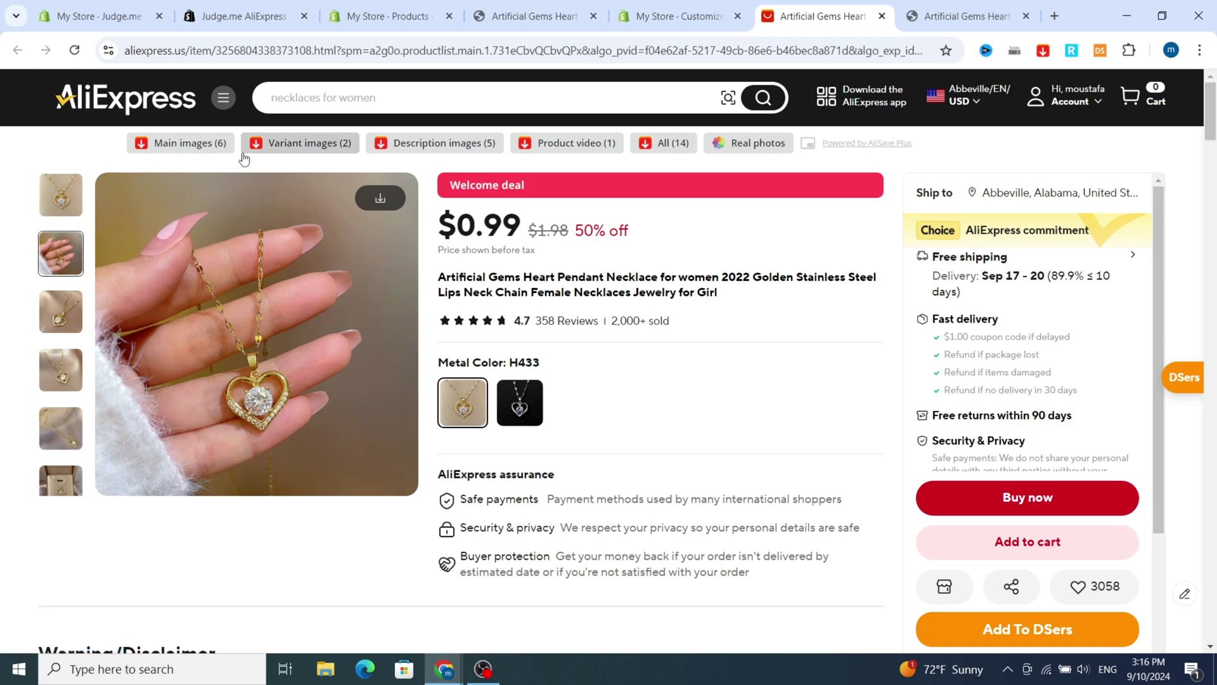
pyautogui.moveTo(276, 397)
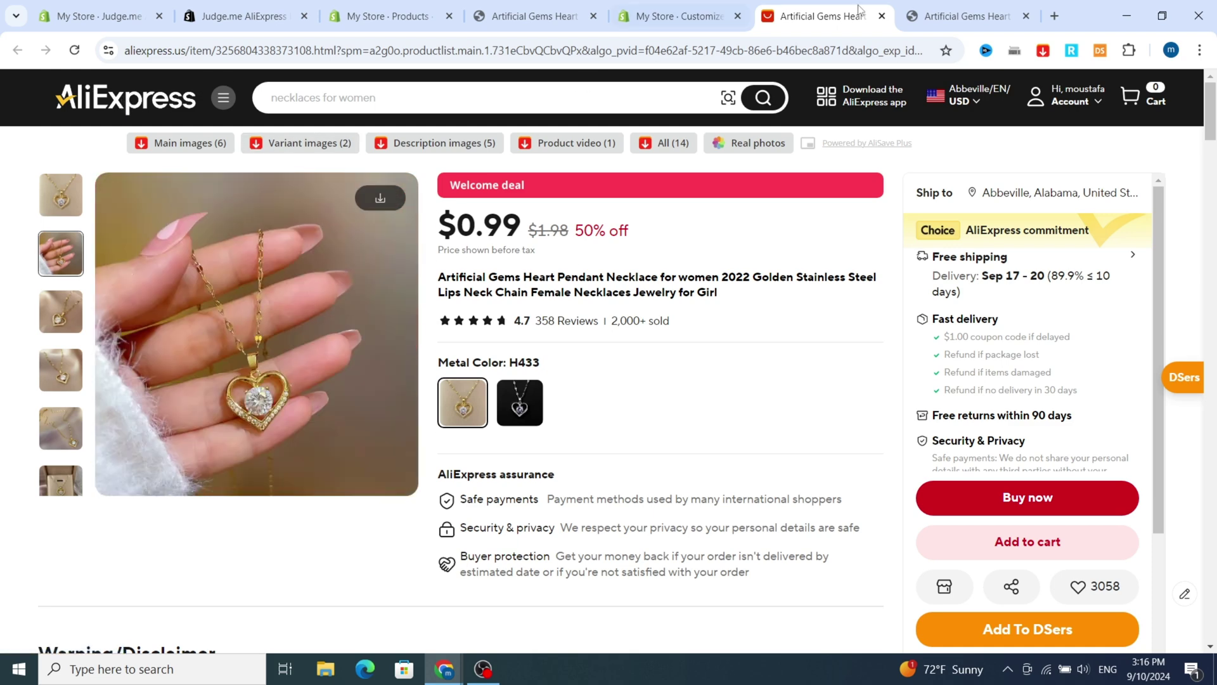
pyautogui.click(388, 16)
pyautogui.scroll(-5, 587, 439)
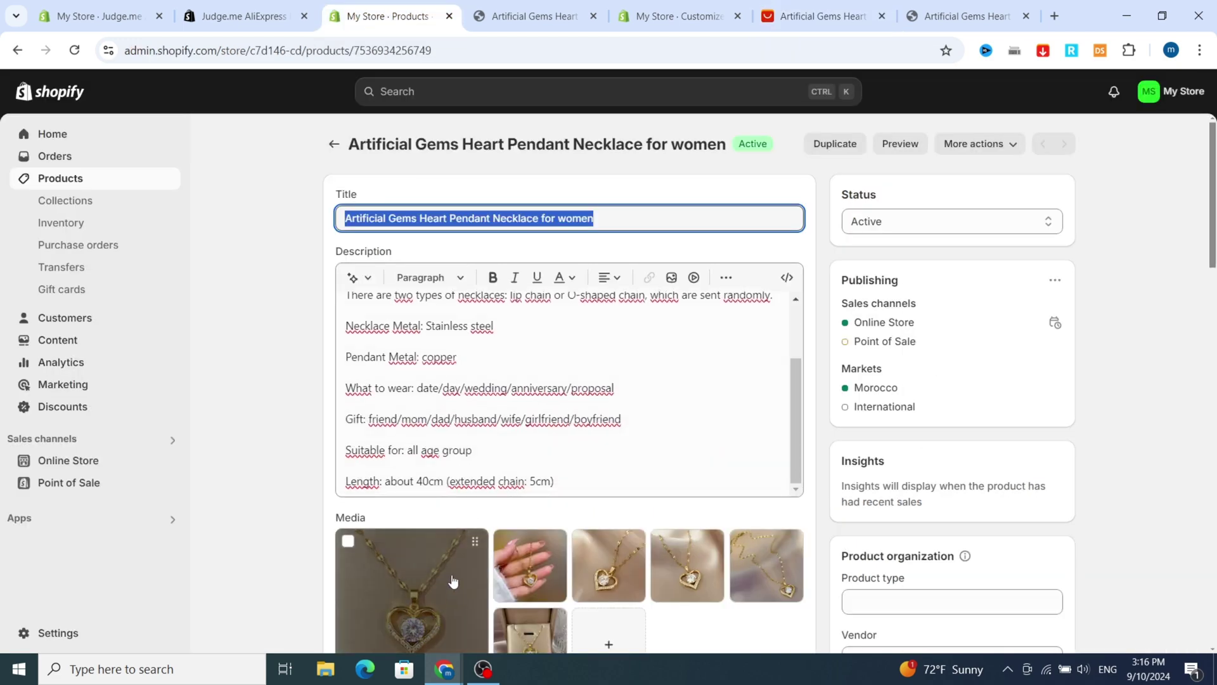
pyautogui.click(856, 5)
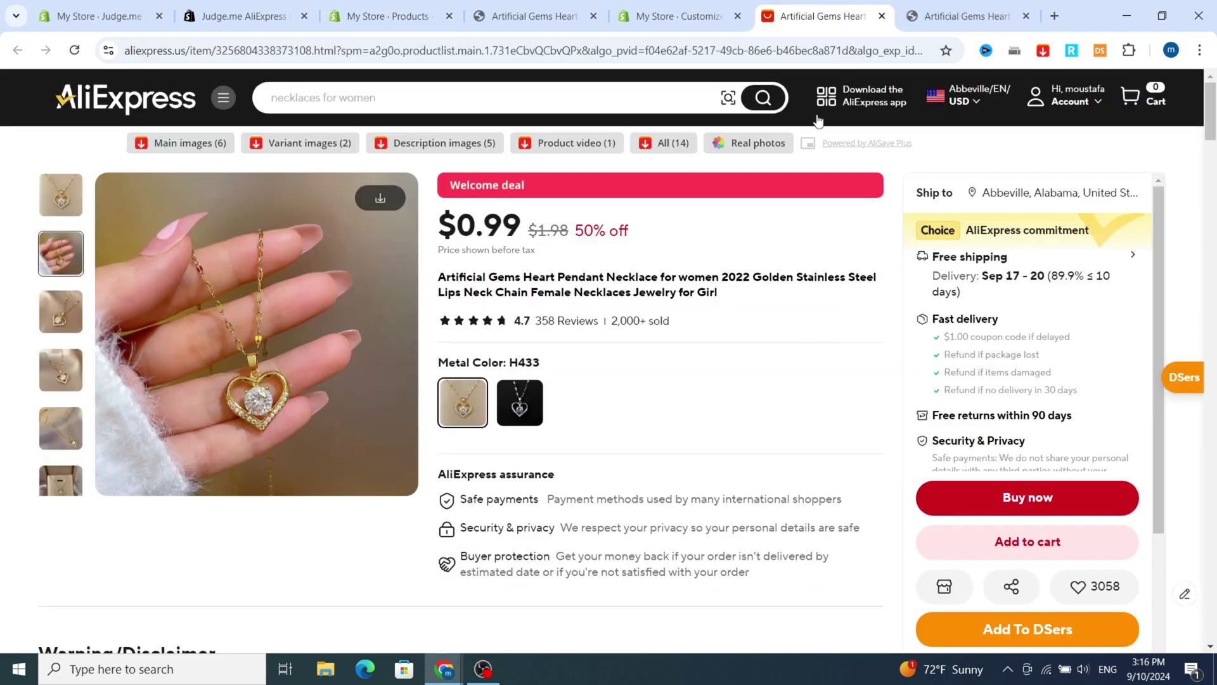
pyautogui.scroll(-15, 311, 408)
pyautogui.scroll(-10, 311, 408)
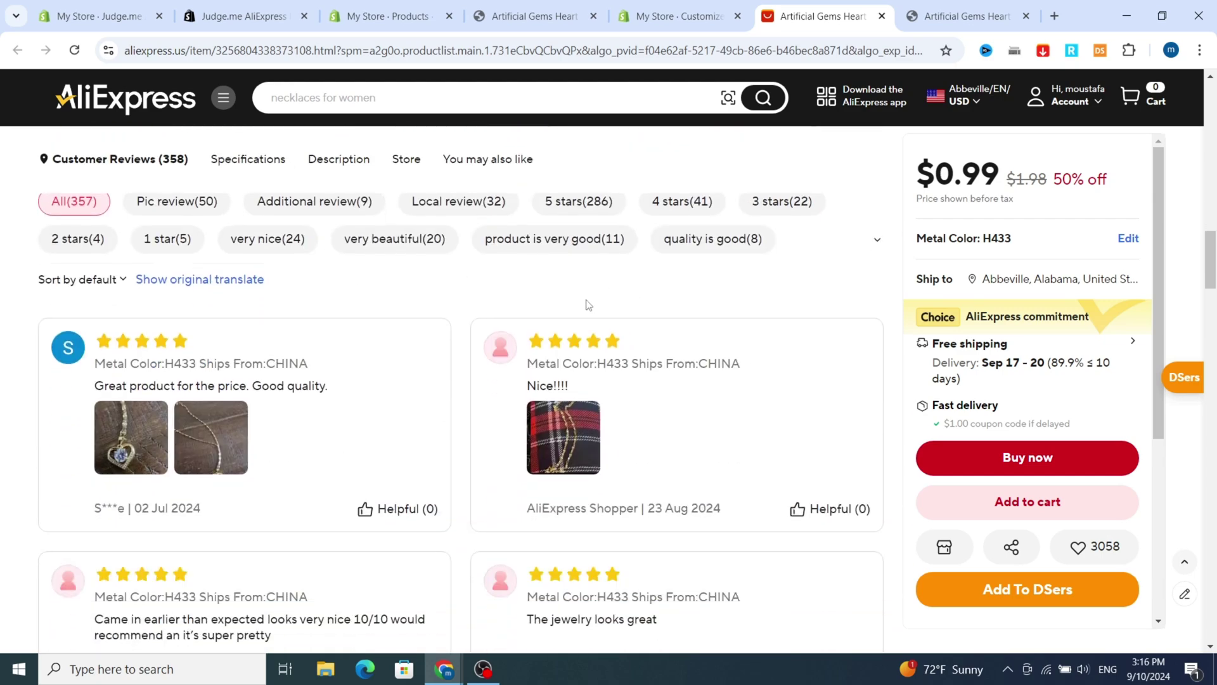
pyautogui.scroll(20, 550, 331)
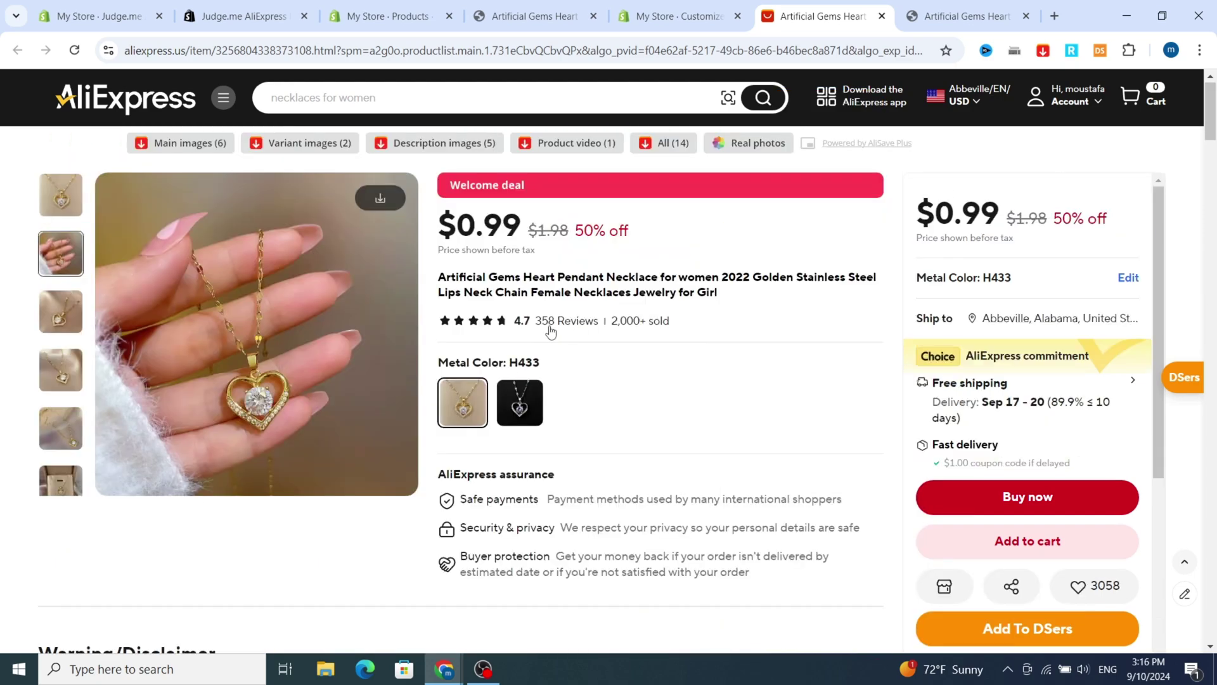
# - Select "Artificial Gems Heart Pendant Necklace for women" as the Shopify product in the review import form
pyautogui.click(673, 16)
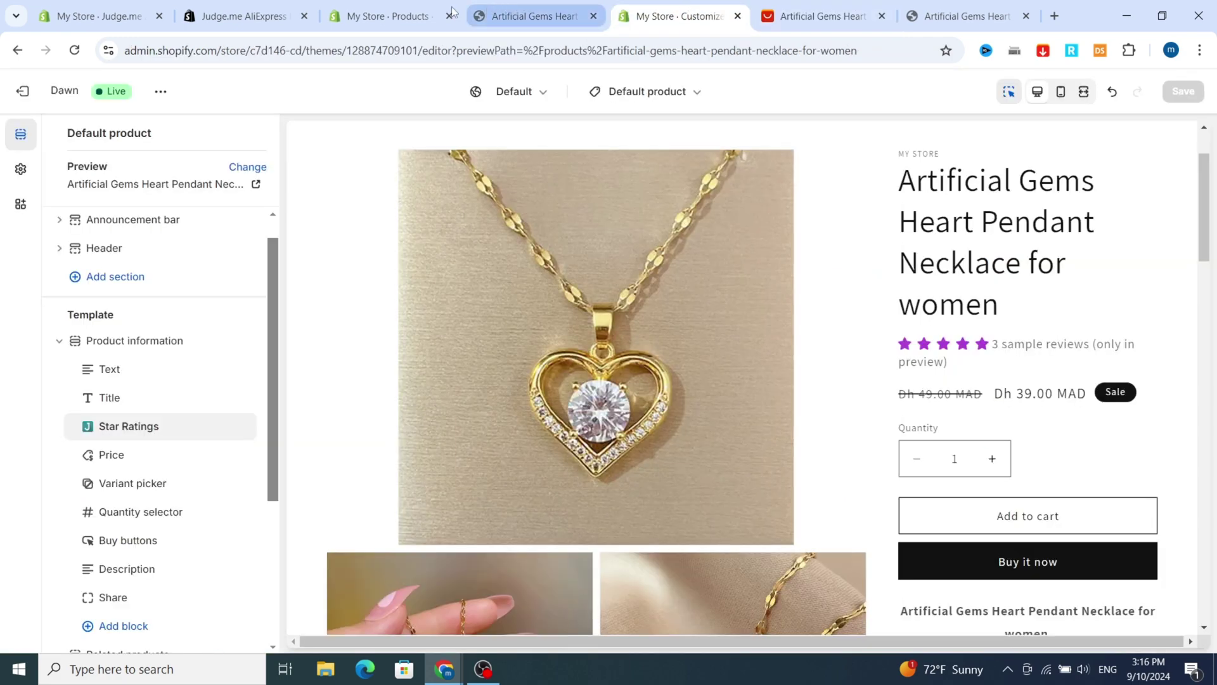
pyautogui.click(377, 14)
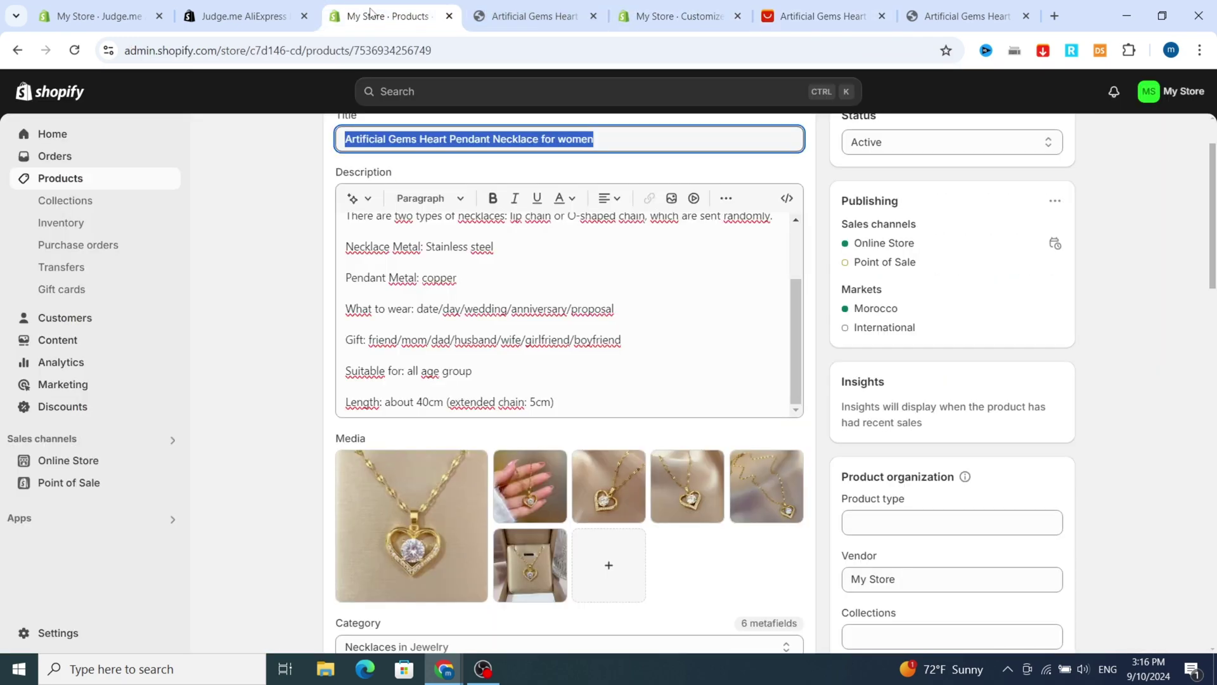
pyautogui.click(660, 15)
pyautogui.click(530, 16)
pyautogui.click(244, 16)
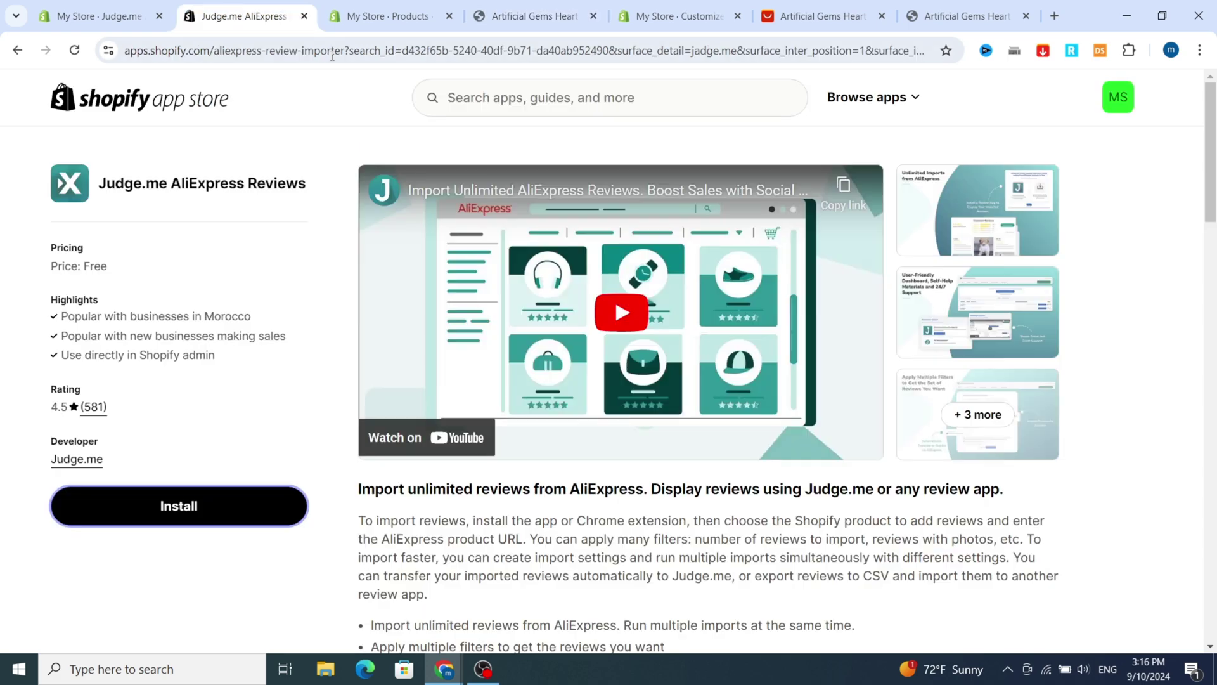
pyautogui.click(63, 19)
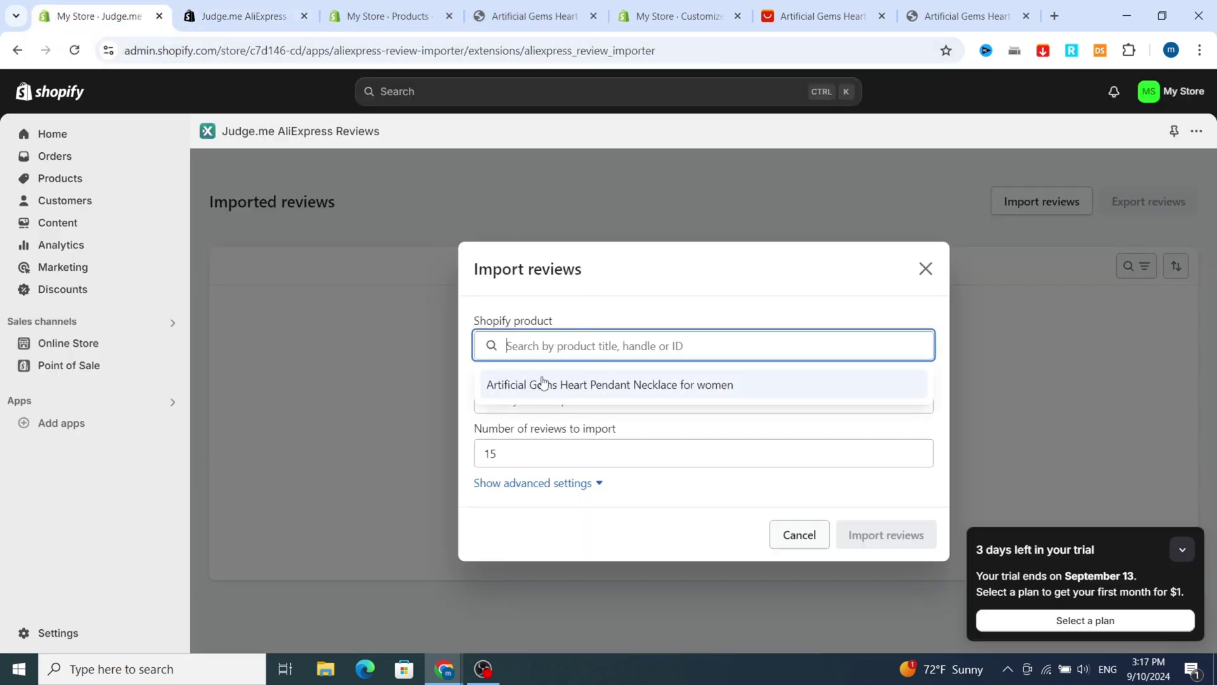
pyautogui.click(531, 386)
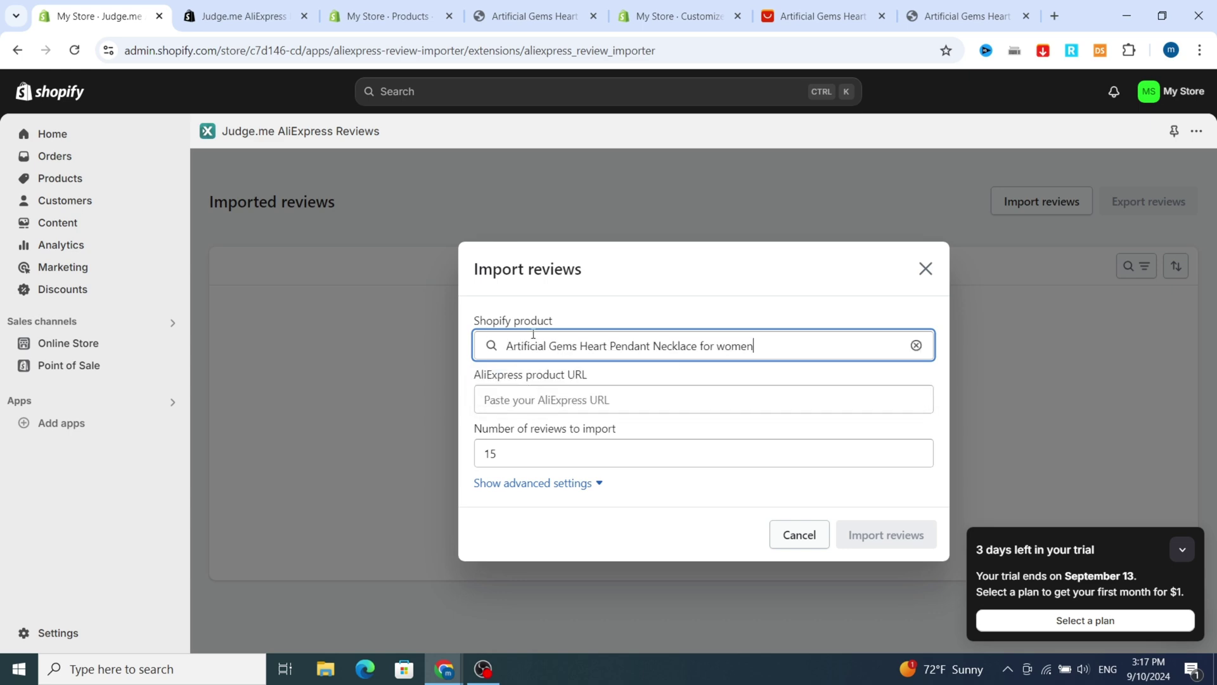
# - Copy the necklace's AliExpress listing URL and paste it as the AliExpress product URL in the review import form
pyautogui.click(824, 17)
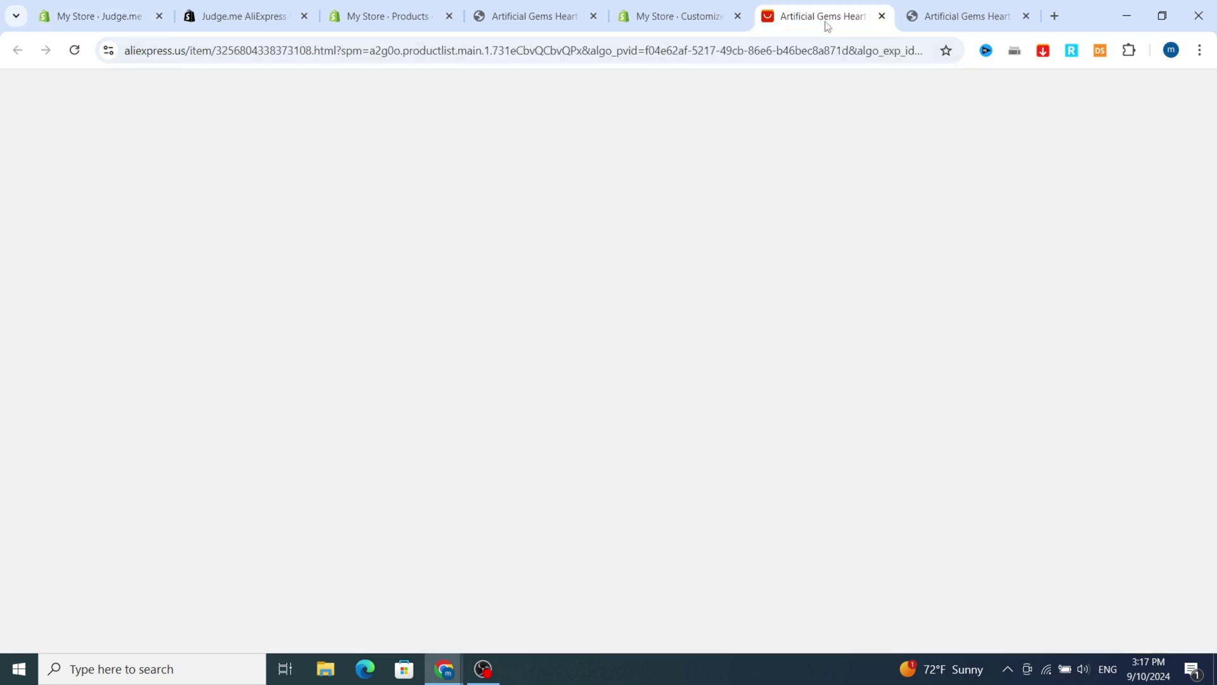
pyautogui.click(395, 51)
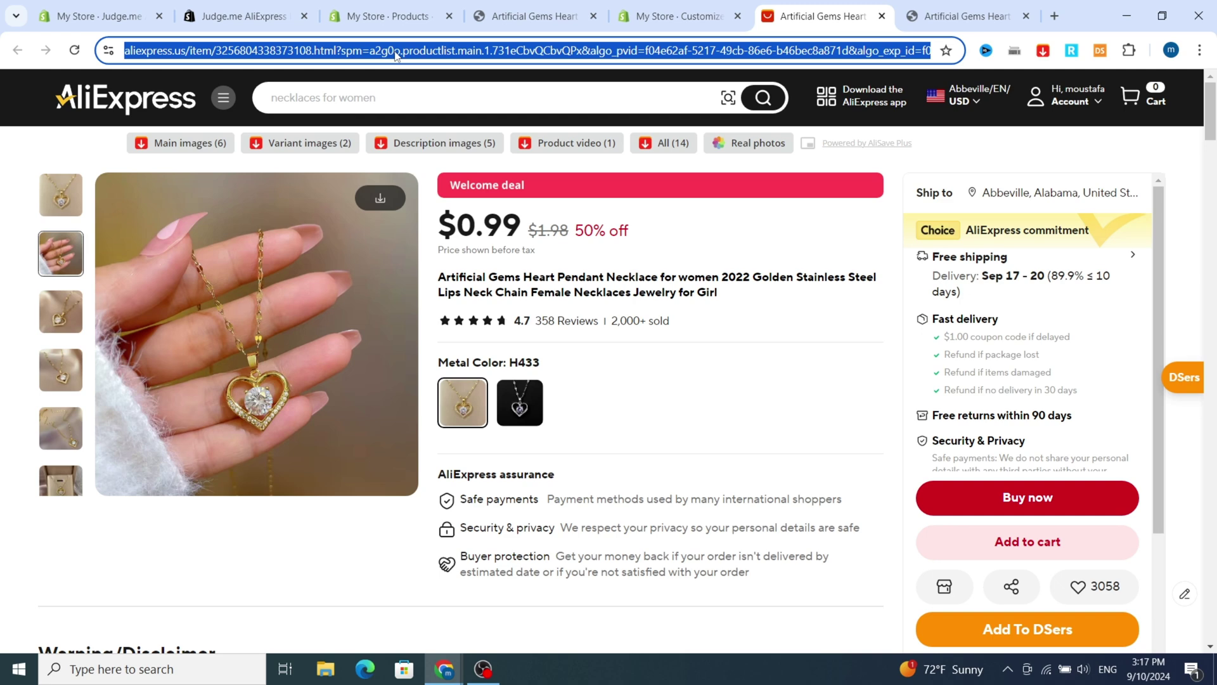
pyautogui.click(98, 16)
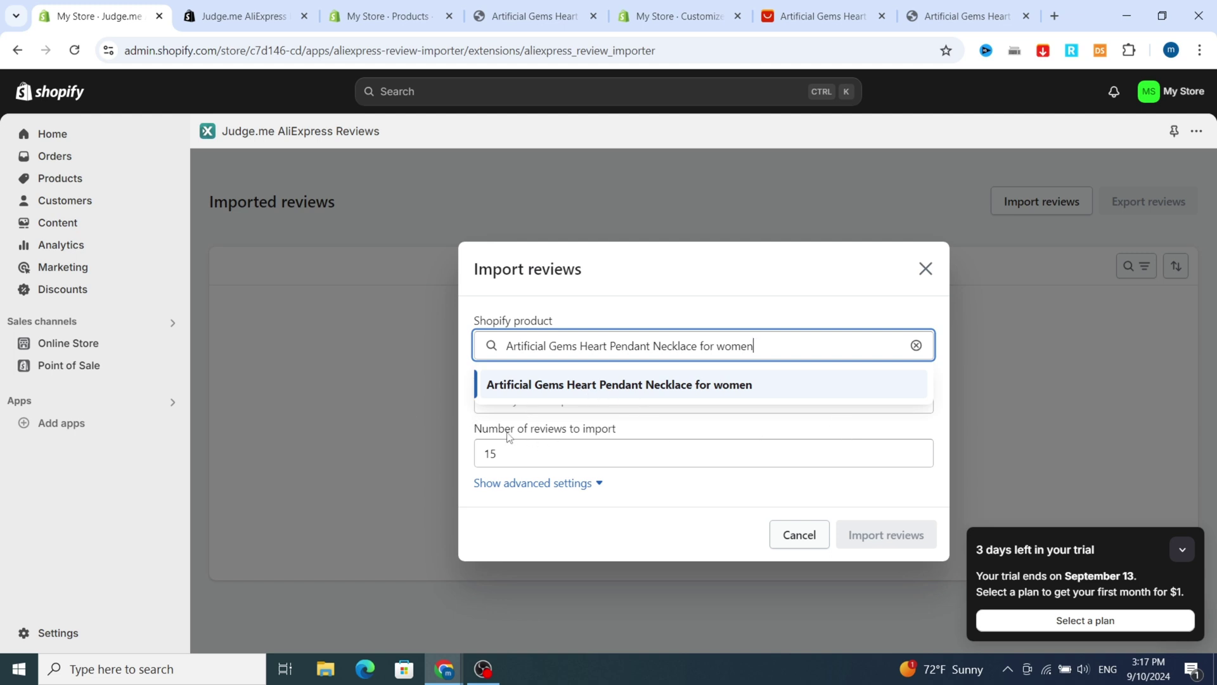
pyautogui.click(530, 433)
pyautogui.click(529, 404)
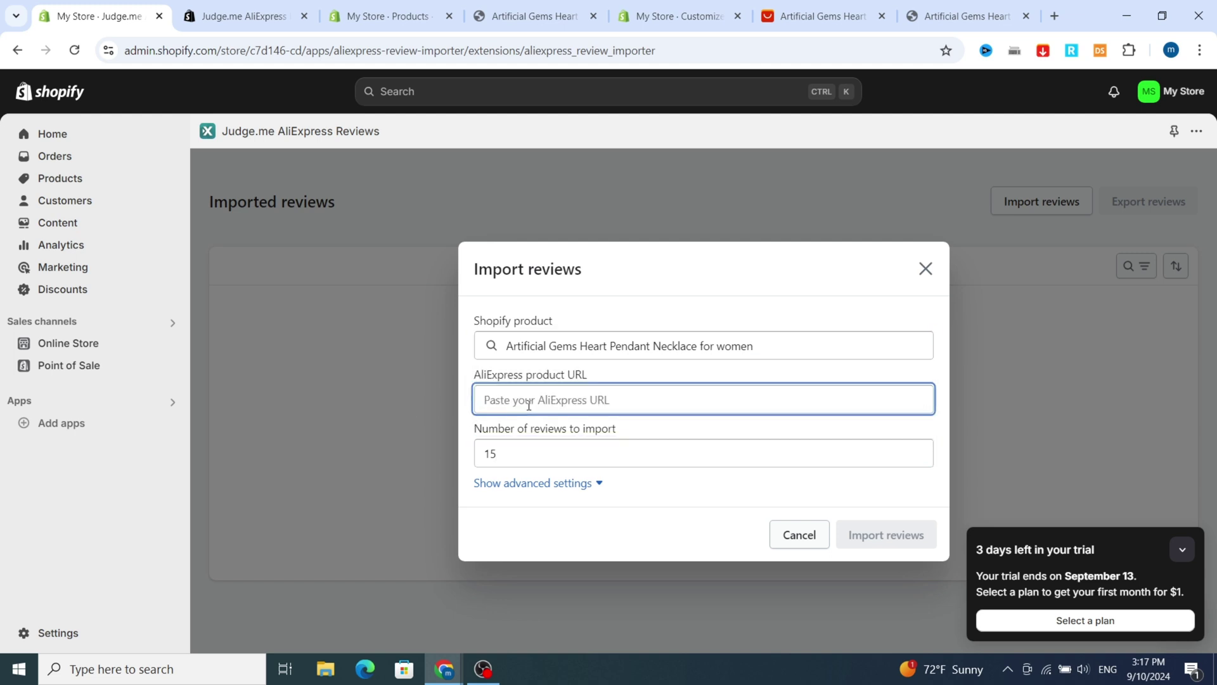
pyautogui.hotkey('ctrl', 'v')
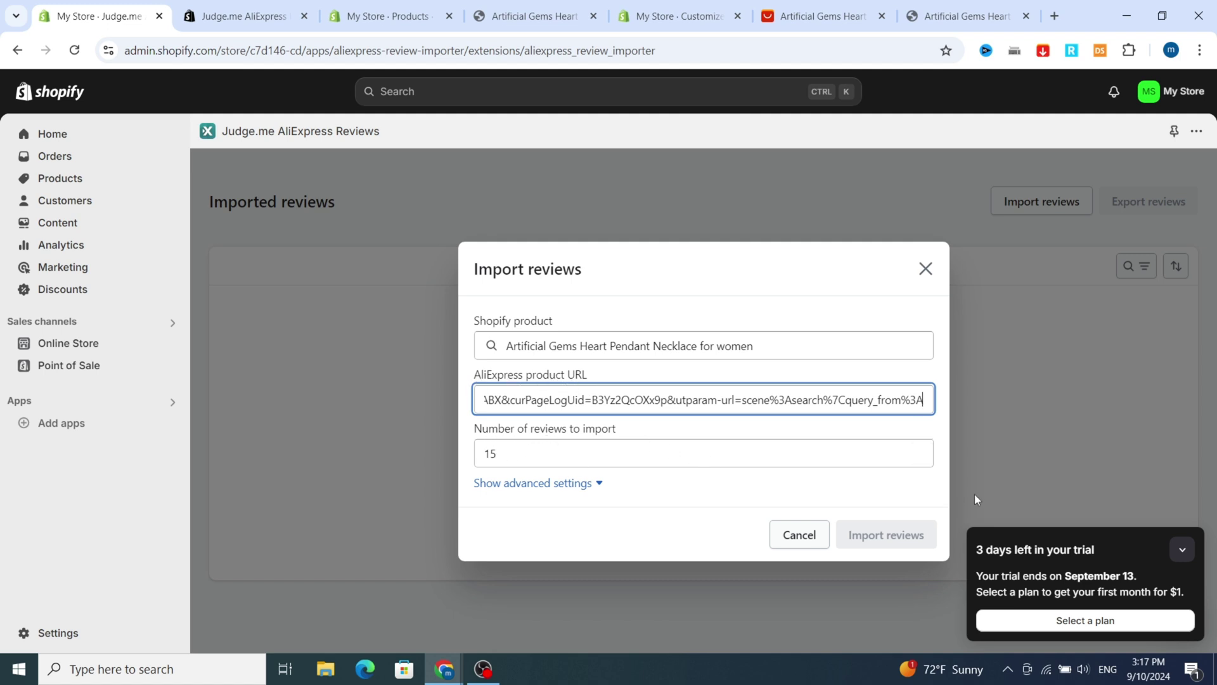
# - Set the number of reviews to import to 3 and start the review import
pyautogui.click(922, 460)
pyautogui.click(922, 460)
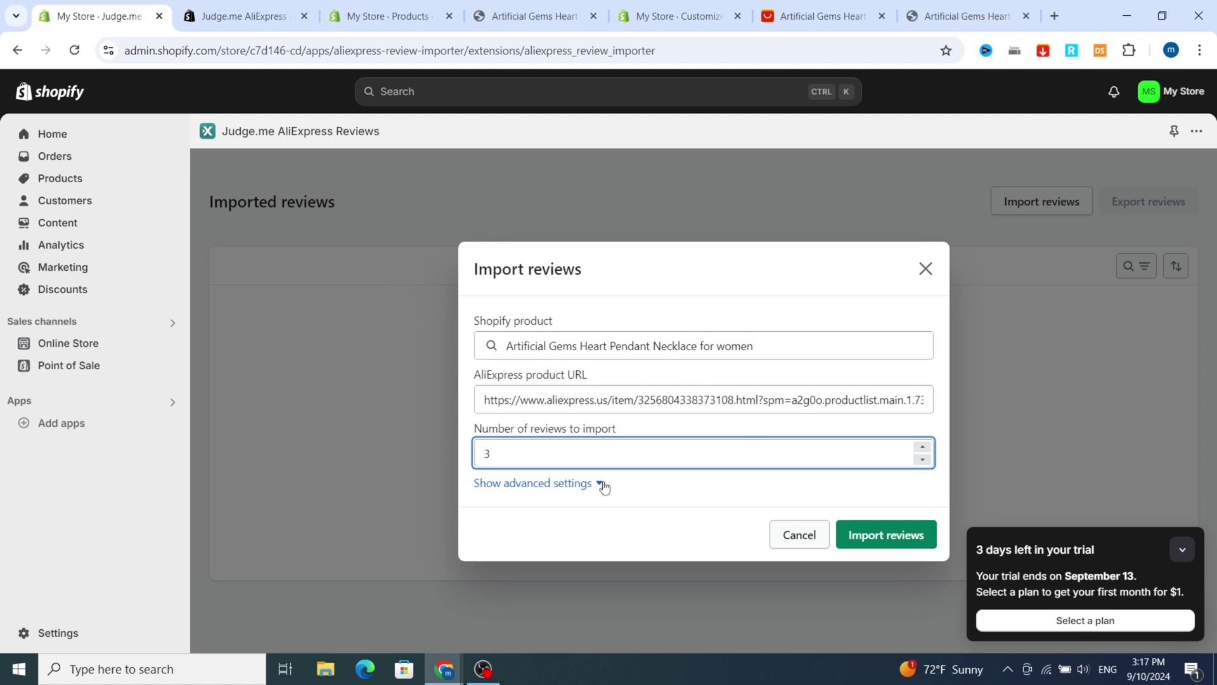
pyautogui.click(883, 536)
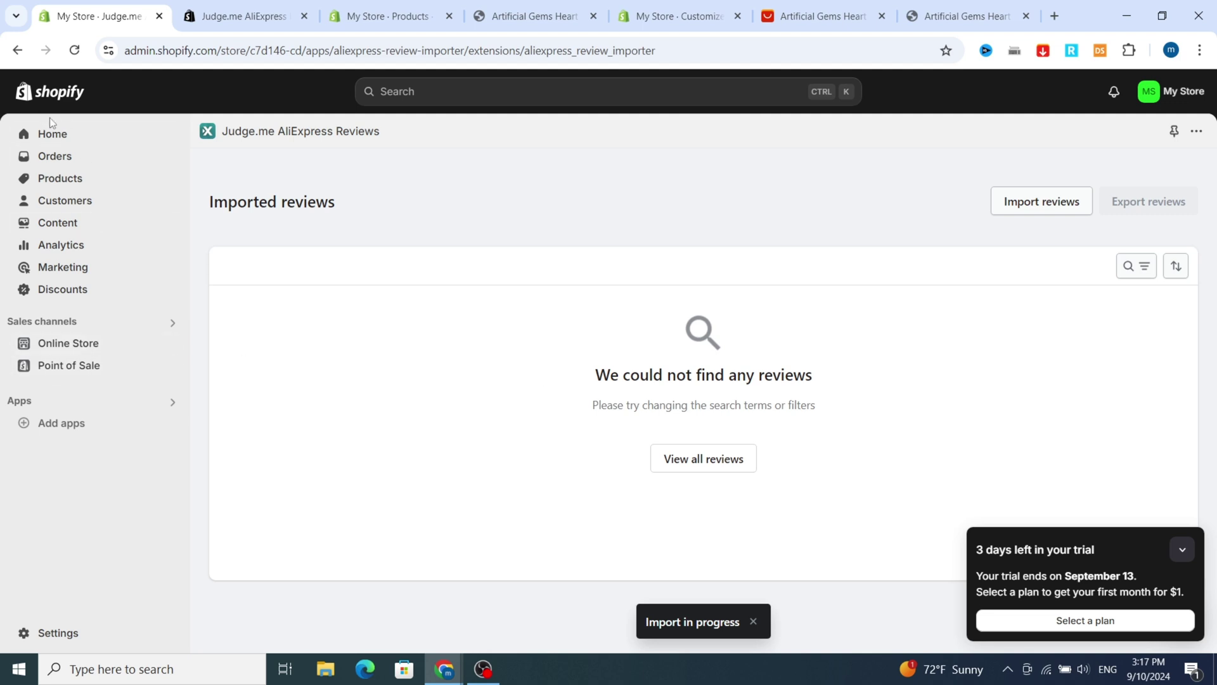
# - Open the imported reviews list in the Judge.me AliExpress Reviews app and look through the necklace's reviews
pyautogui.click(42, 99)
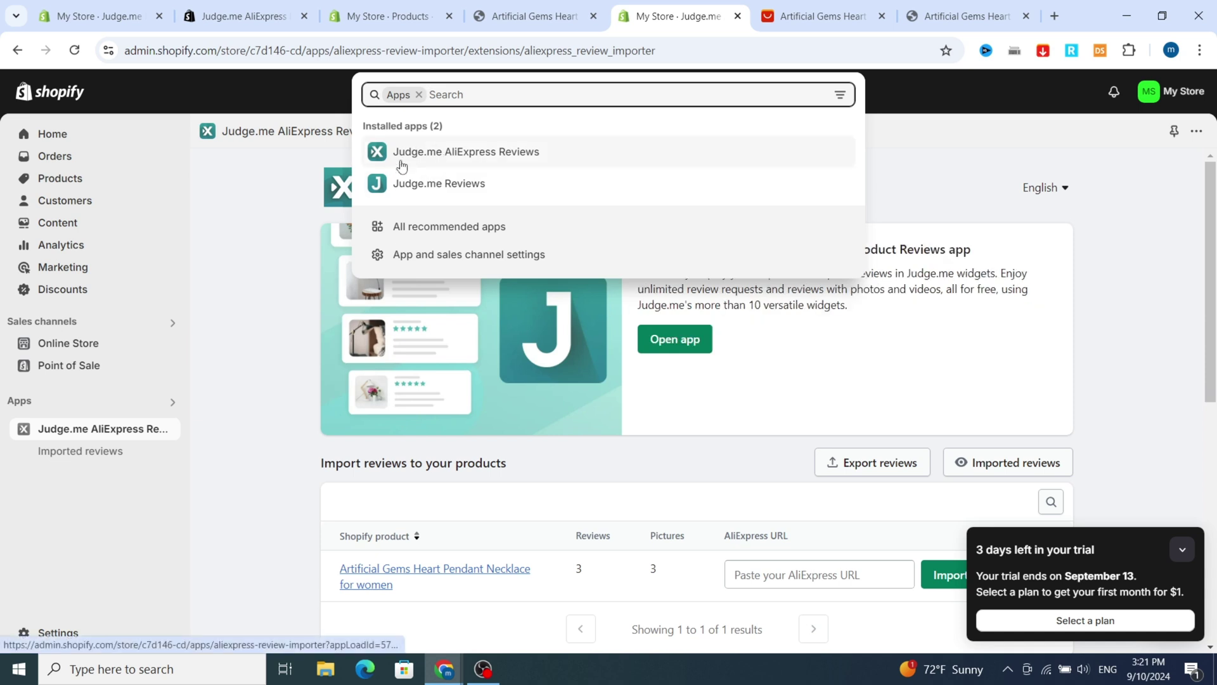
pyautogui.click(461, 152)
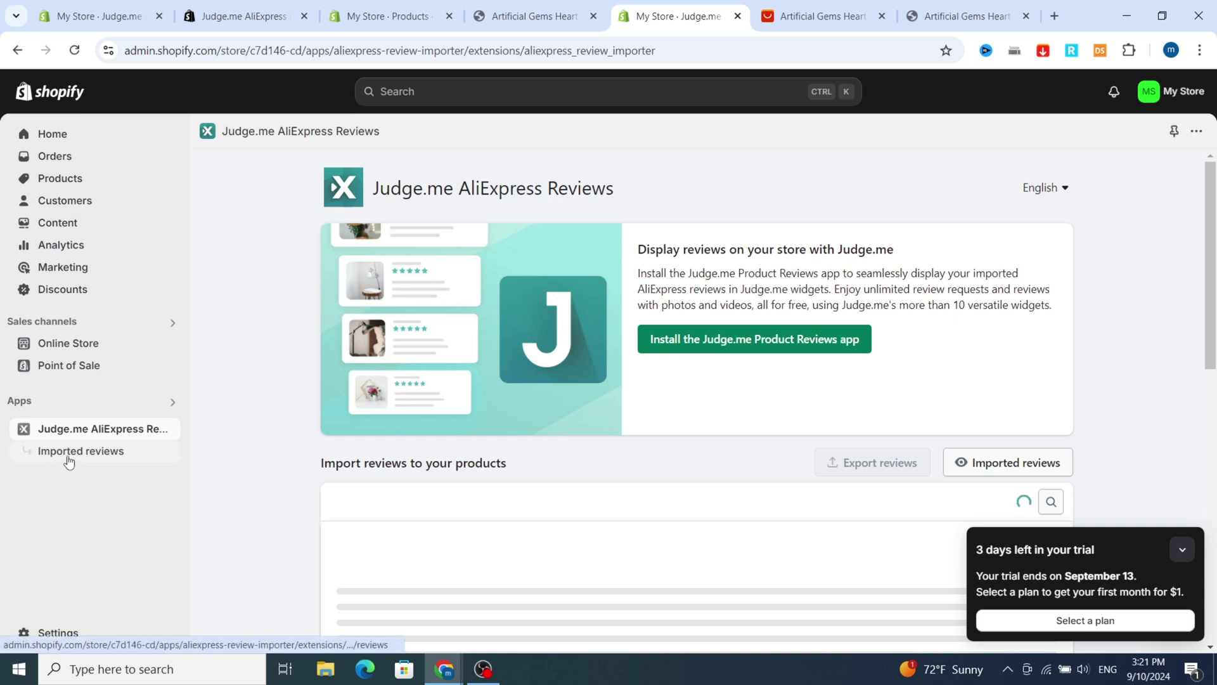
pyautogui.click(69, 460)
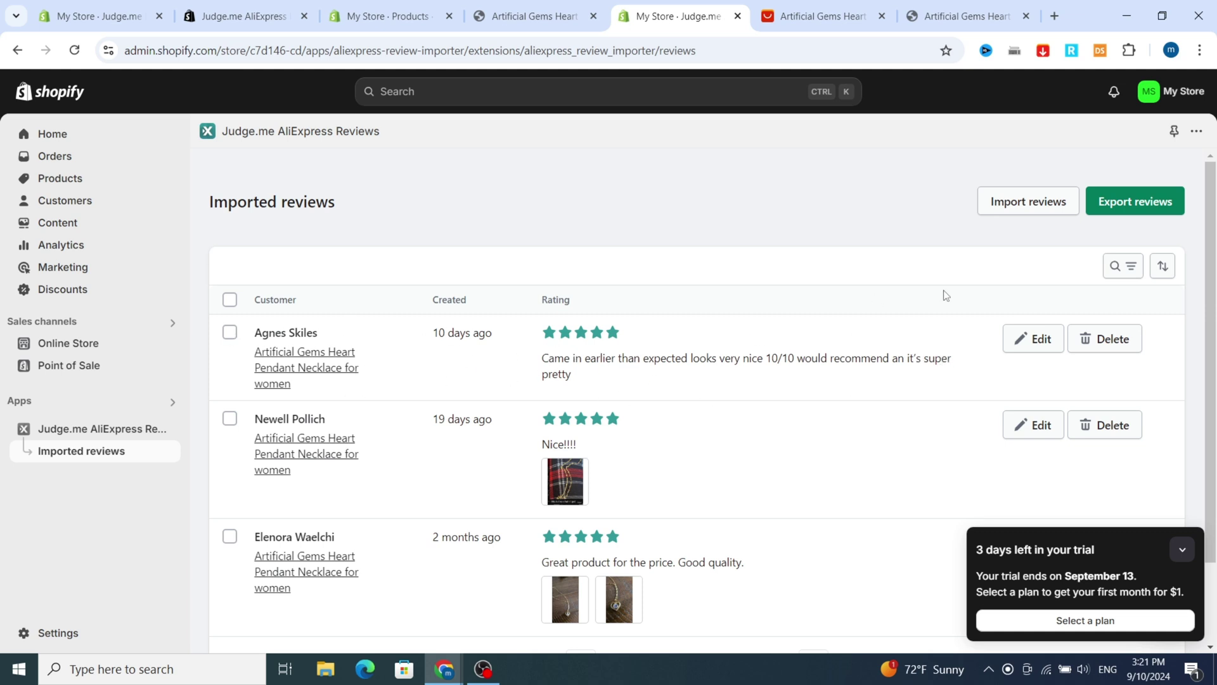
pyautogui.scroll(-2, 802, 291)
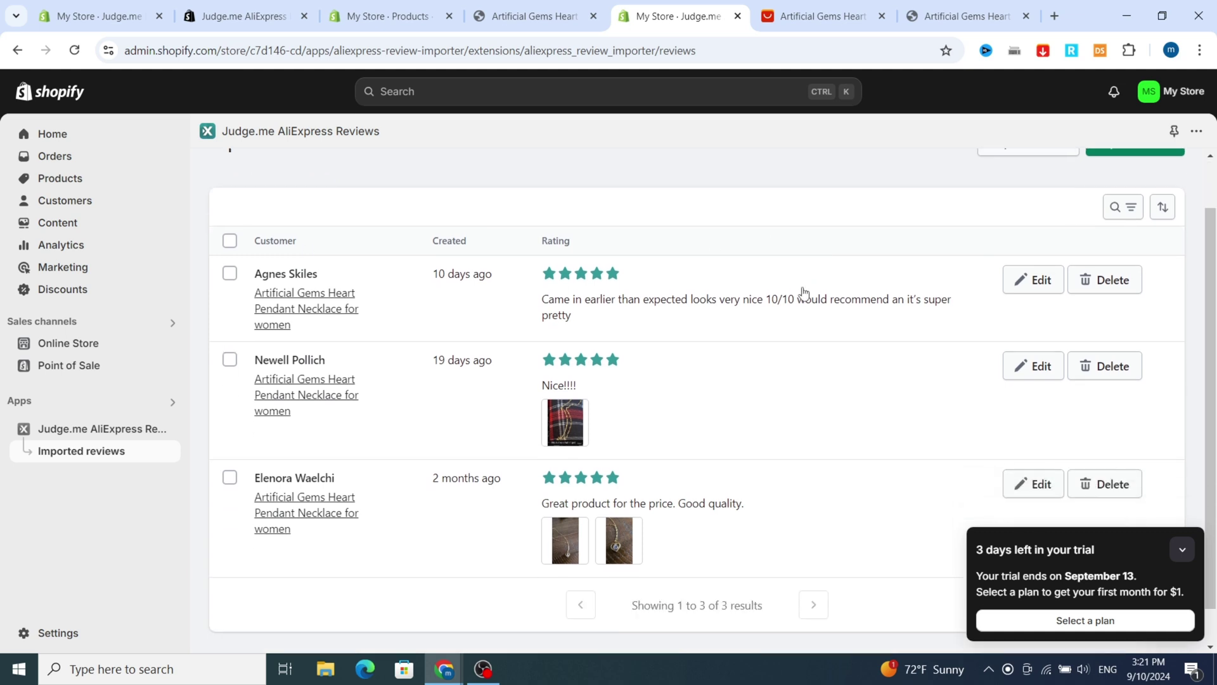
pyautogui.scroll(2, 697, 380)
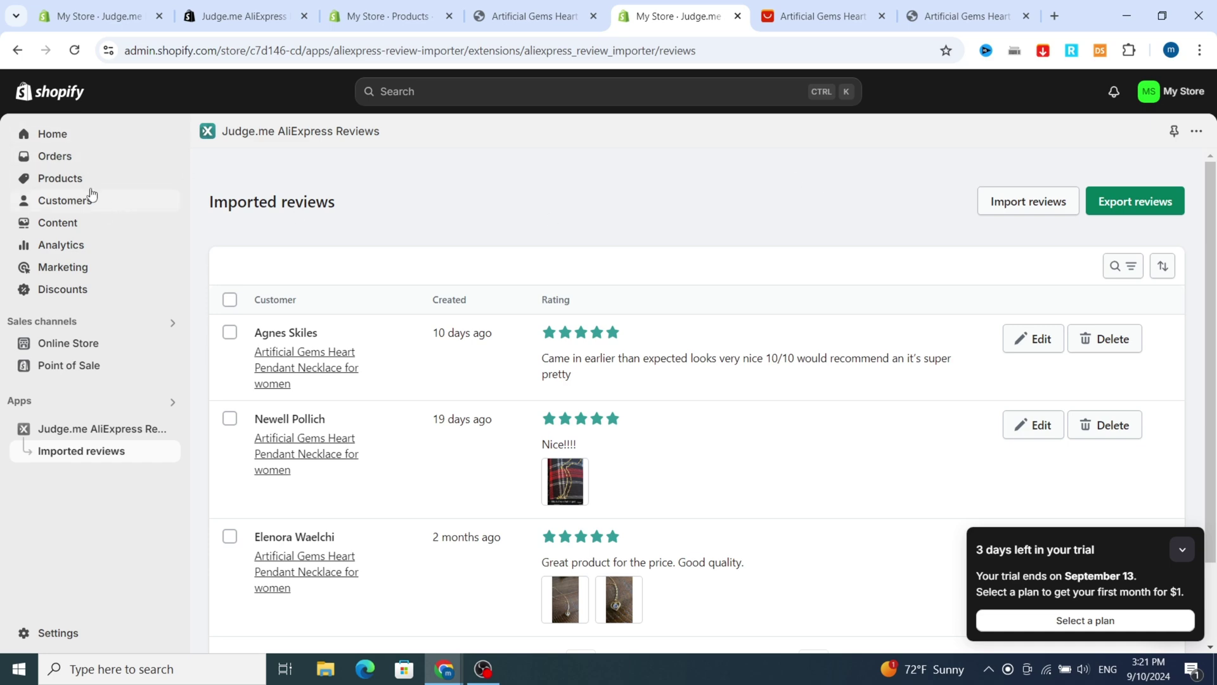
# - Preview the heart pendant necklace on the online store from the products list and examine its star rating and customer reviews
pyautogui.click(54, 184)
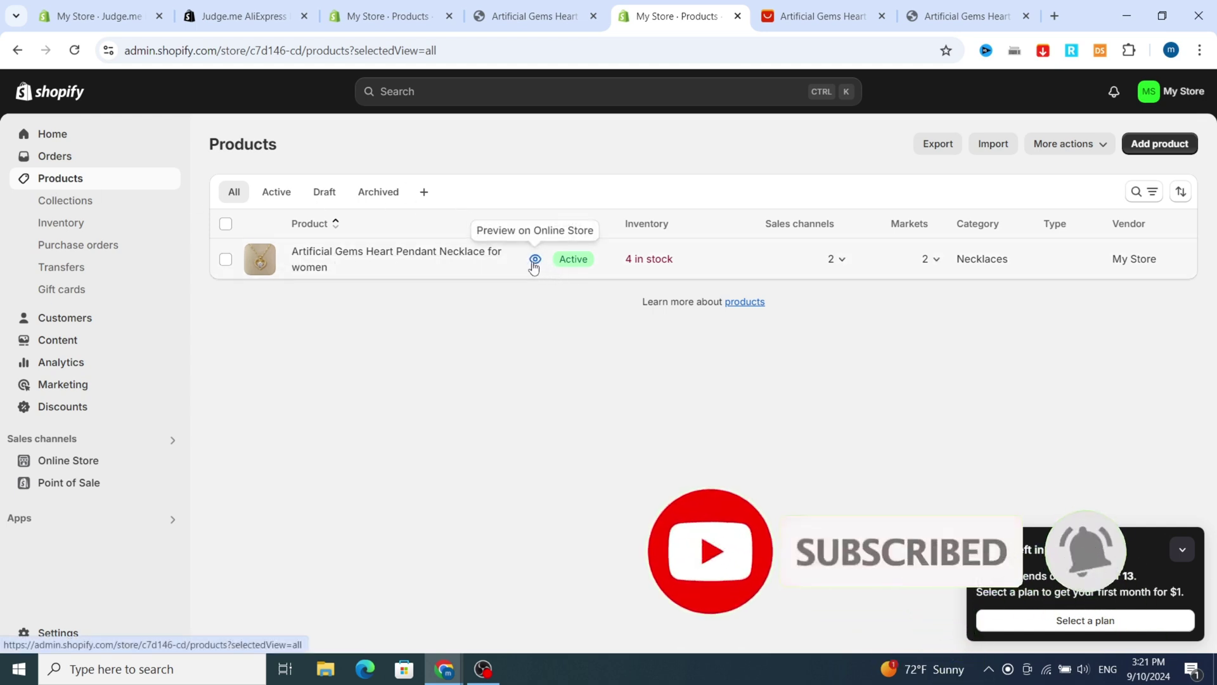
pyautogui.click(536, 259)
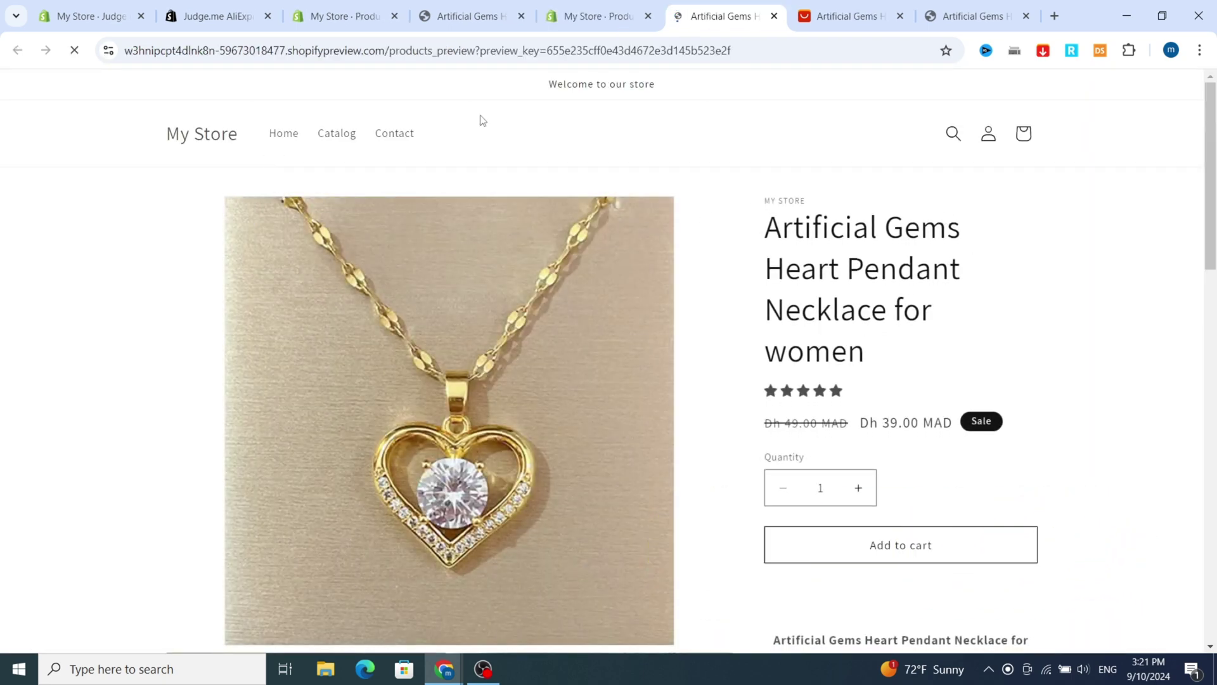
pyautogui.scroll(-1, 926, 341)
pyautogui.scroll(-1, 926, 342)
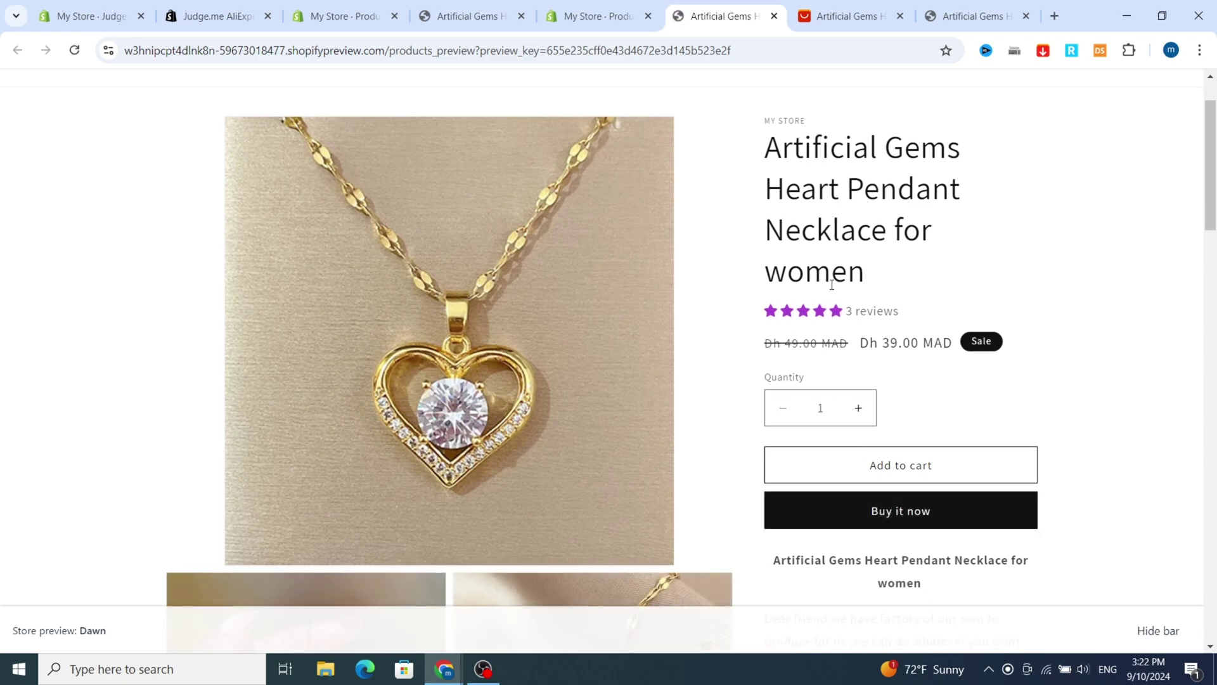
pyautogui.scroll(-12, 792, 311)
pyautogui.scroll(-10, 825, 374)
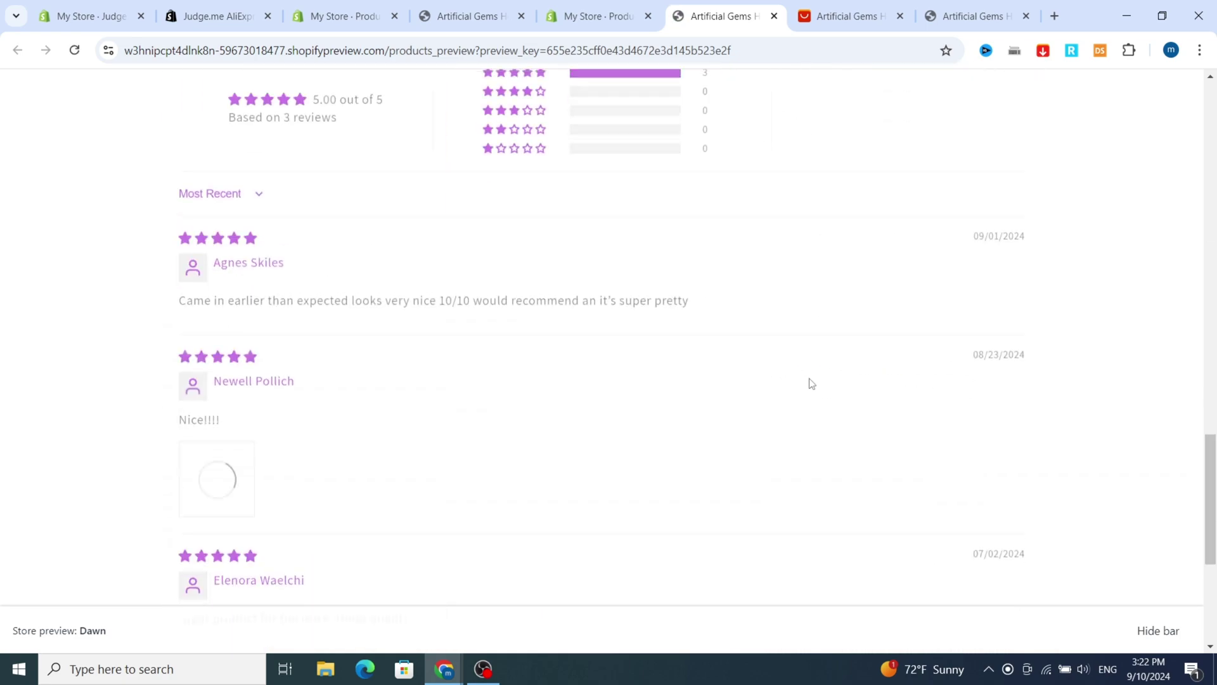
pyautogui.scroll(-5, 595, 255)
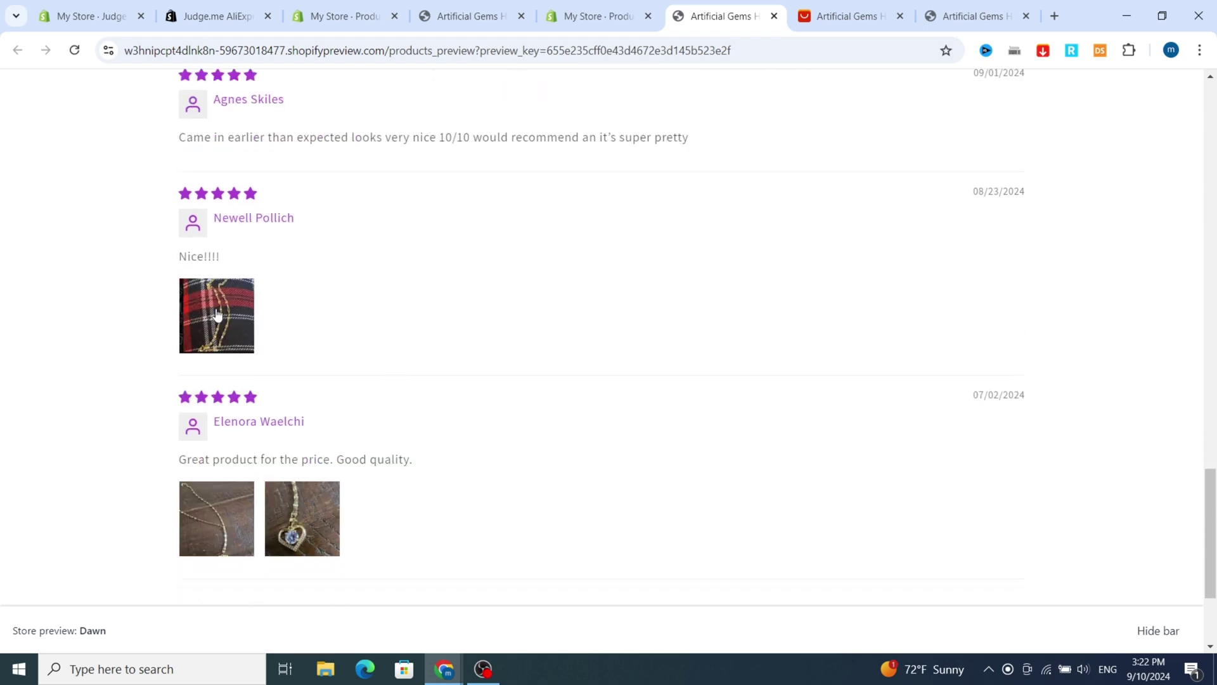
pyautogui.scroll(4, 337, 416)
pyautogui.scroll(4, 506, 241)
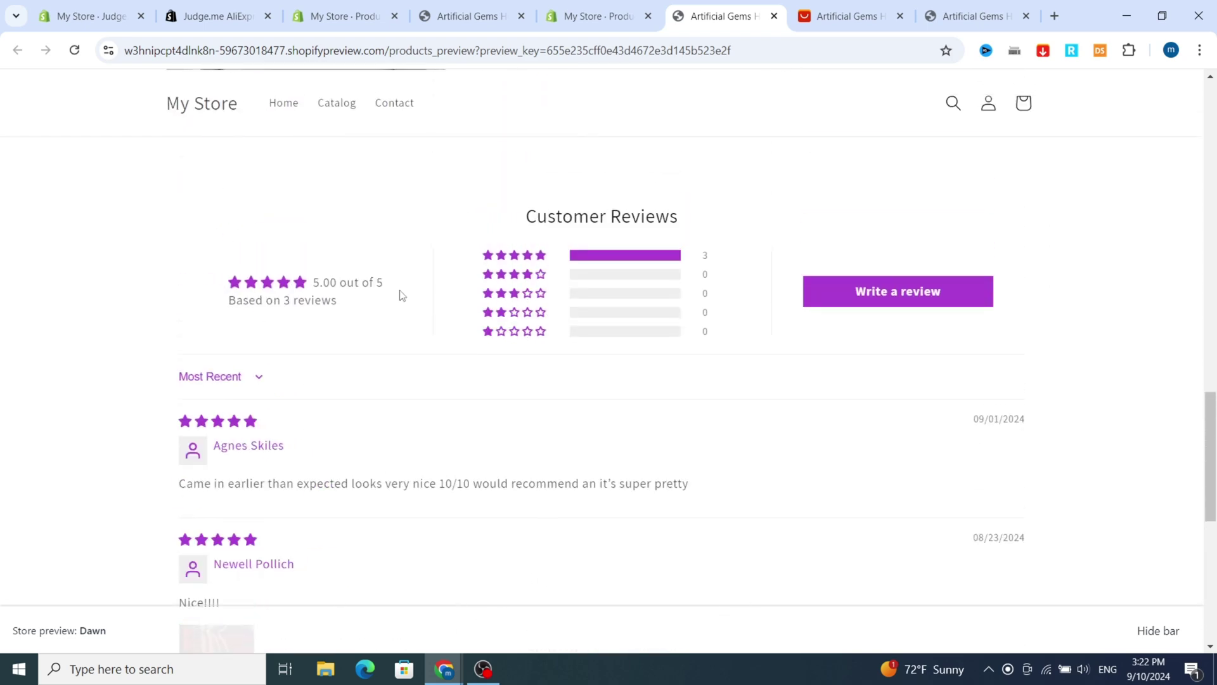
pyautogui.scroll(3, 685, 289)
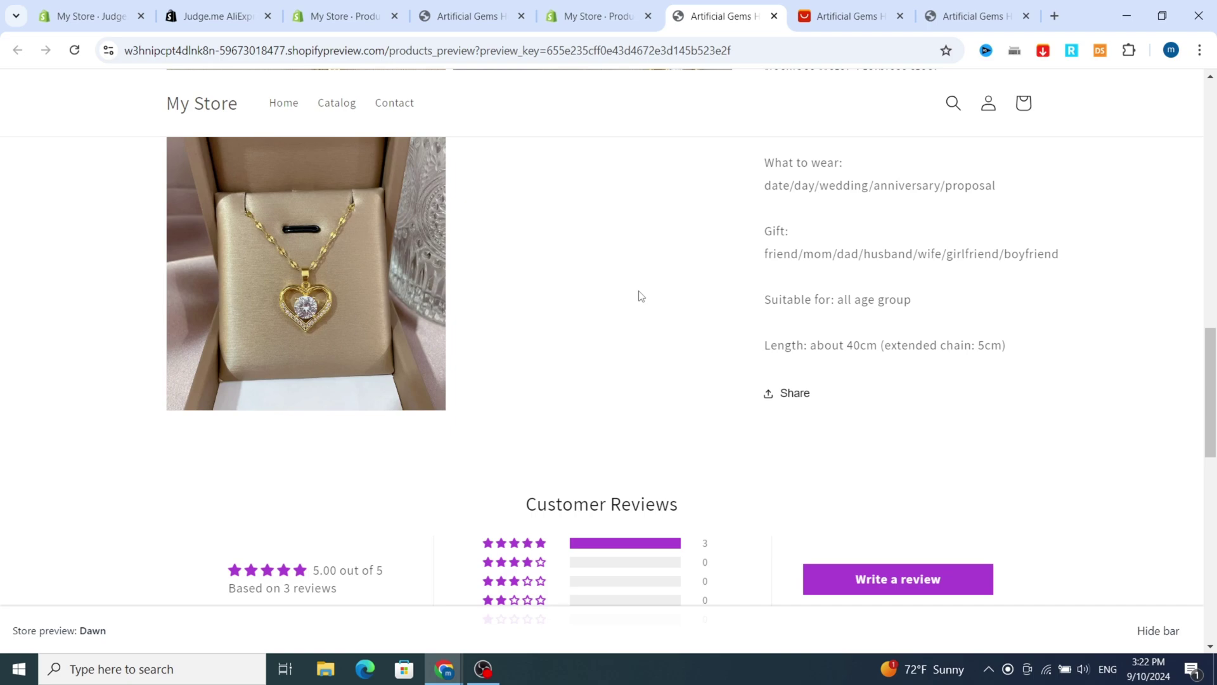
pyautogui.scroll(10, 640, 296)
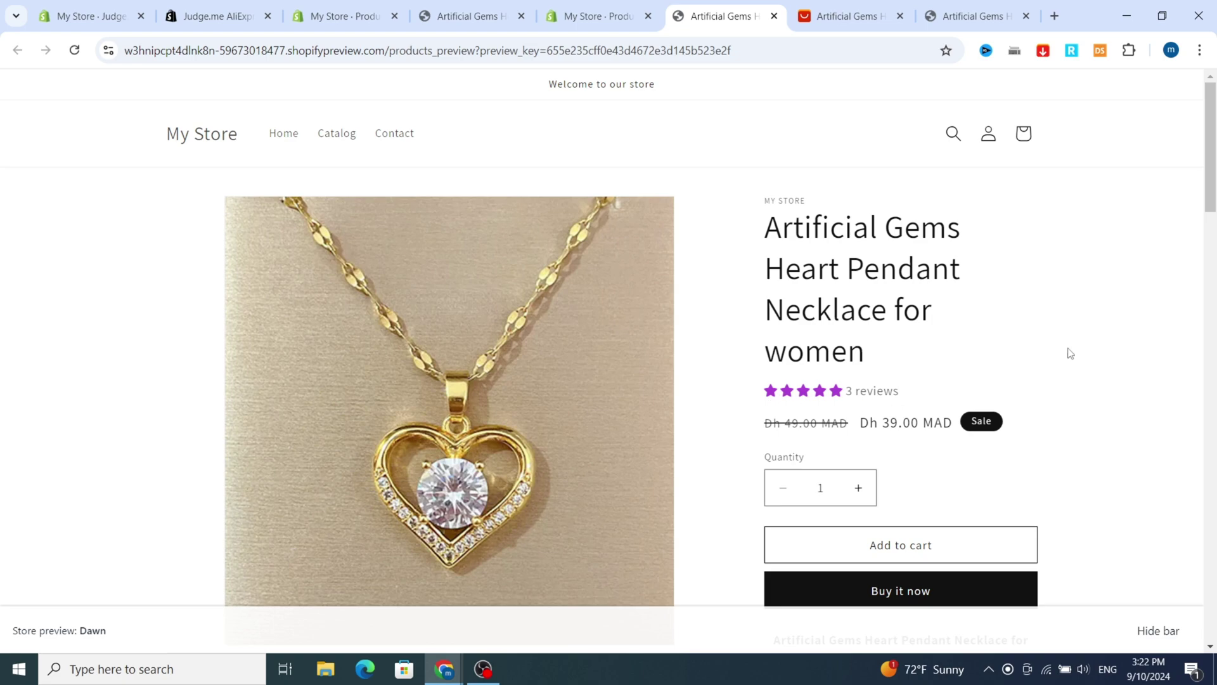
pyautogui.scroll(-6, 1068, 351)
pyautogui.scroll(5, 993, 448)
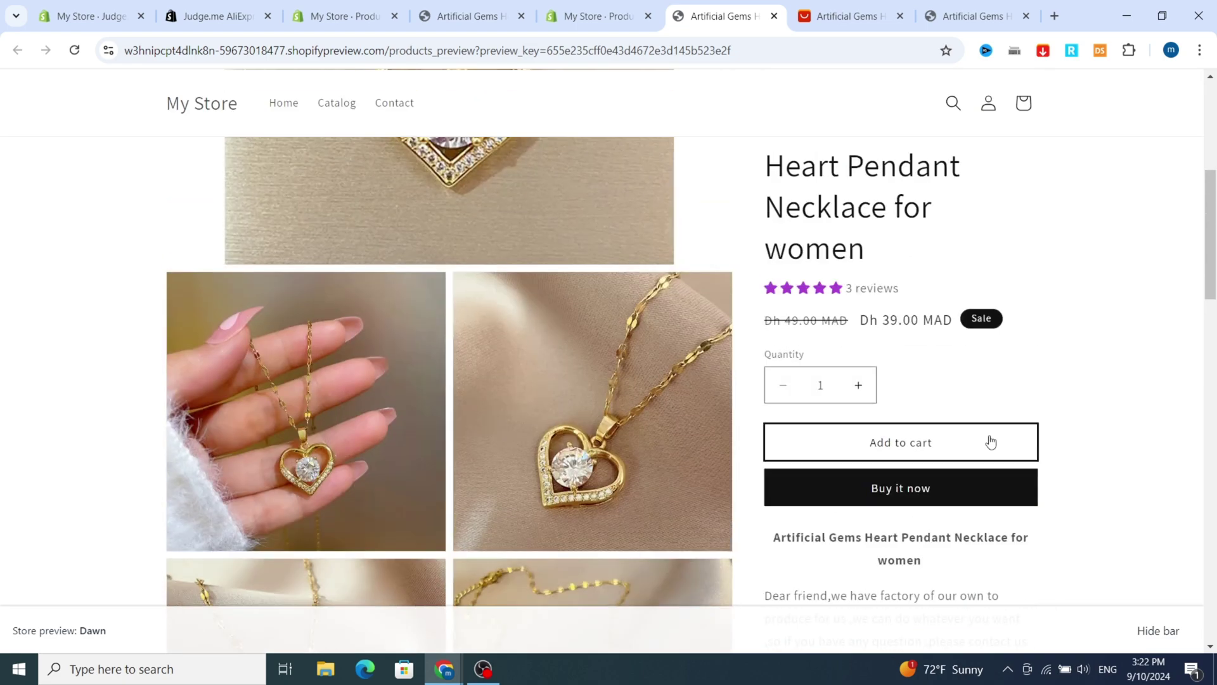